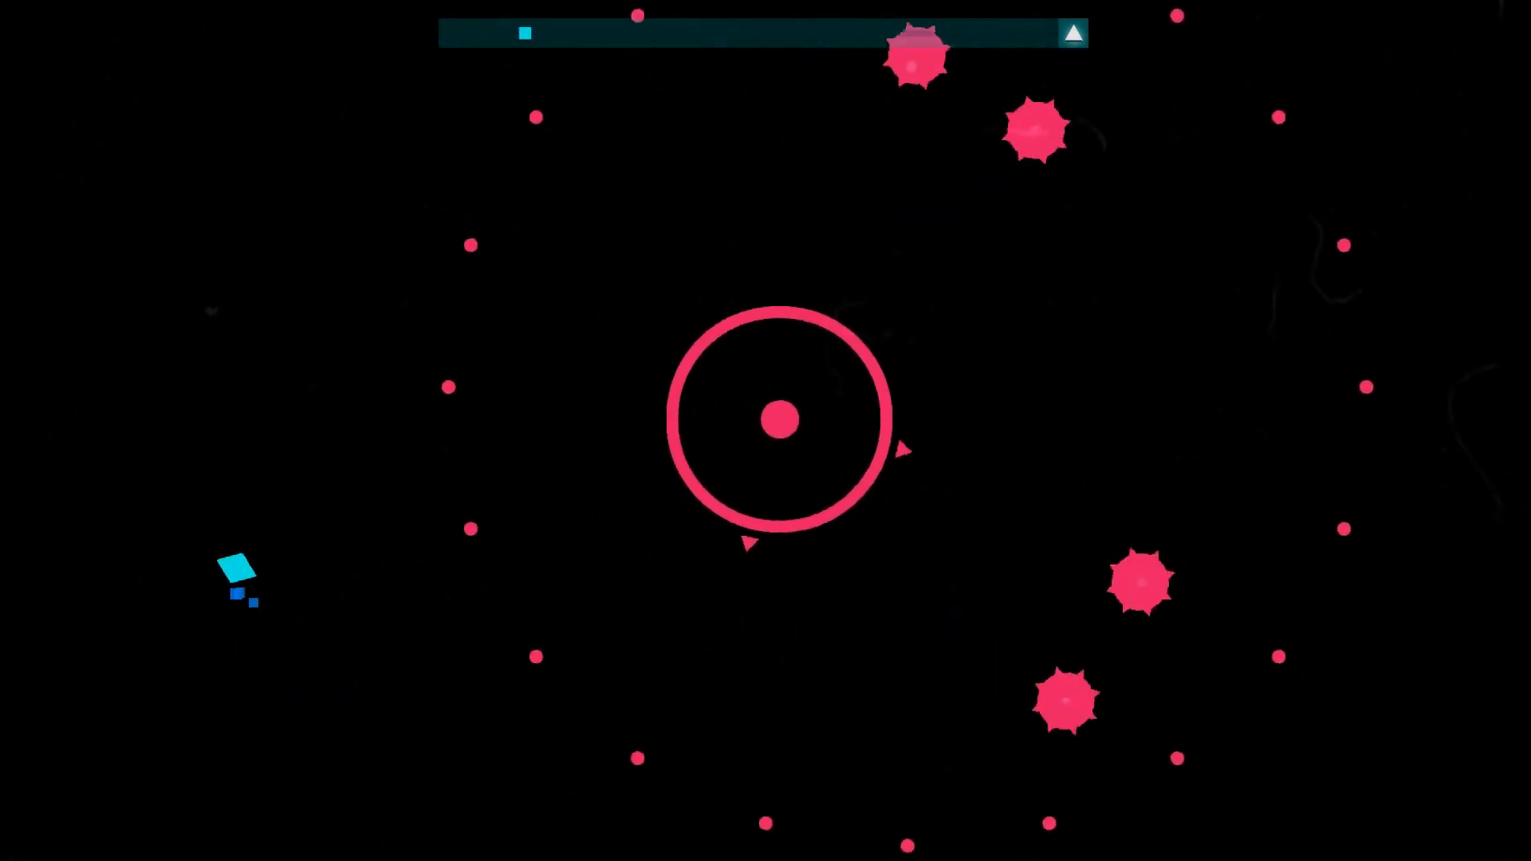
{"action": "key", "text": "Right"}
{"action": "key", "text": "Up"}
{"action": "key", "text": "Left"}
{"action": "key", "text": "Down"}
{"action": "key", "text": "Left"}
{"action": "key", "text": "Up"}
{"action": "key", "text": "Left"}
{"action": "key", "text": "Left"}
{"action": "key", "text": "Down"}
{"action": "key", "text": "Left"}
{"action": "key", "text": "Up"}
{"action": "key", "text": "Right"}
{"action": "key", "text": "Down"}
{"action": "key", "text": "Left"}
{"action": "key", "text": "Up"}
{"action": "key", "text": "Right"}
{"action": "key", "text": "Up"}
{"action": "key", "text": "Right"}
{"action": "key", "text": "Up"}
{"action": "key", "text": "Down"}
{"action": "key", "text": "Left"}
{"action": "key", "text": "Up"}
{"action": "key", "text": "Left"}
{"action": "key", "text": "Right"}
{"action": "key", "text": "Down"}
{"action": "key", "text": "Left"}
{"action": "key", "text": "Up"}
{"action": "key", "text": "Right"}
{"action": "key", "text": "Down"}
{"action": "key", "text": "Left"}
{"action": "key", "text": "Up"}
{"action": "key", "text": "Right"}
{"action": "key", "text": "Down"}
{"action": "key", "text": "Left"}
{"action": "key", "text": "Up"}
{"action": "key", "text": "Right"}
{"action": "key", "text": "Down"}
{"action": "key", "text": "Up"}
{"action": "key", "text": "Left"}
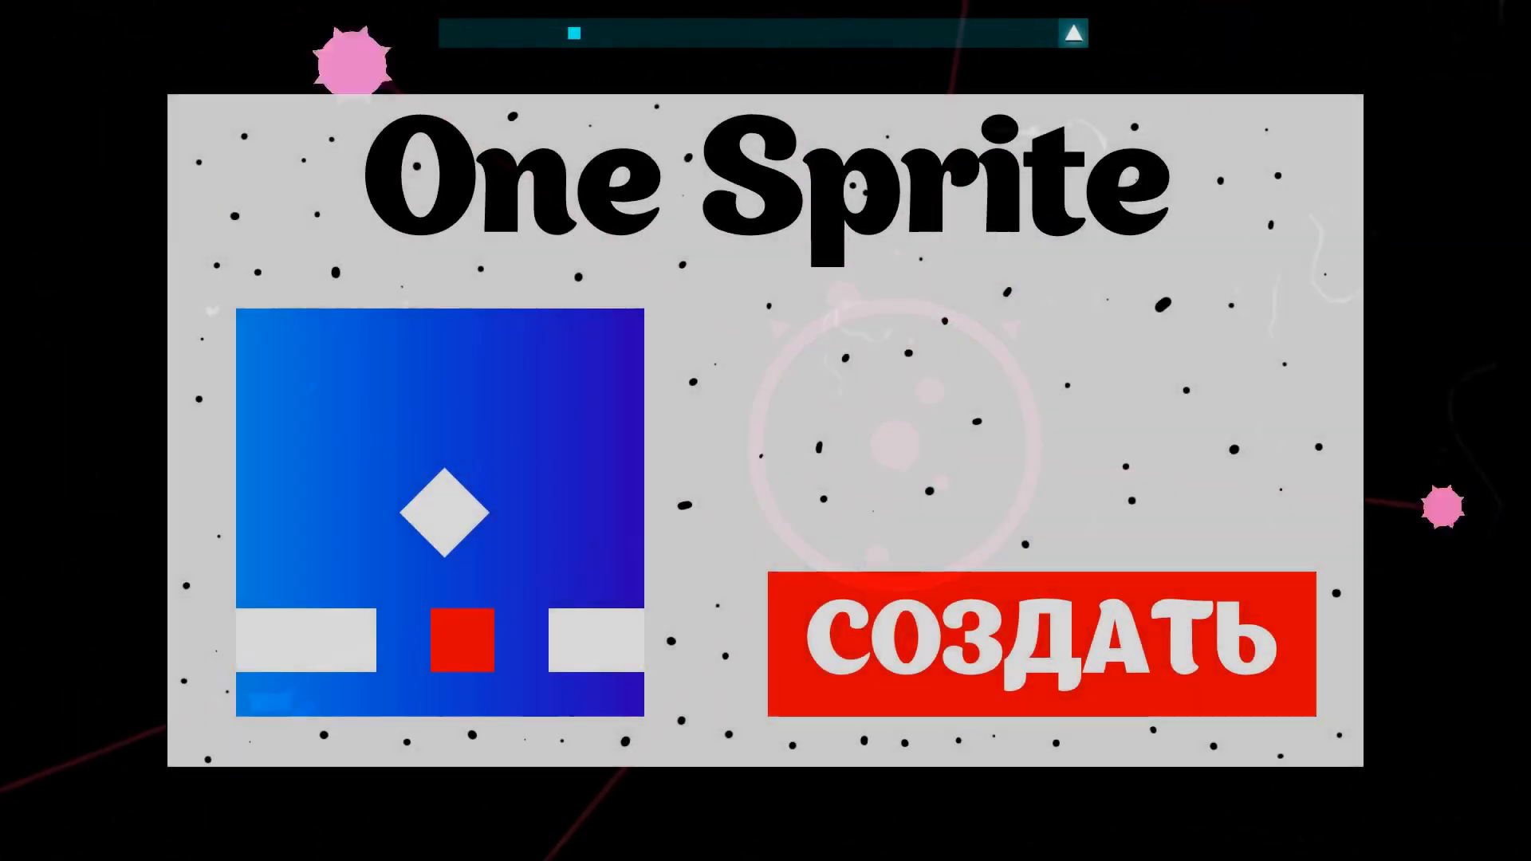
{"action": "key", "text": "Down"}
{"action": "key", "text": "Right"}
{"action": "key", "text": "Left"}
{"action": "key", "text": "Up"}
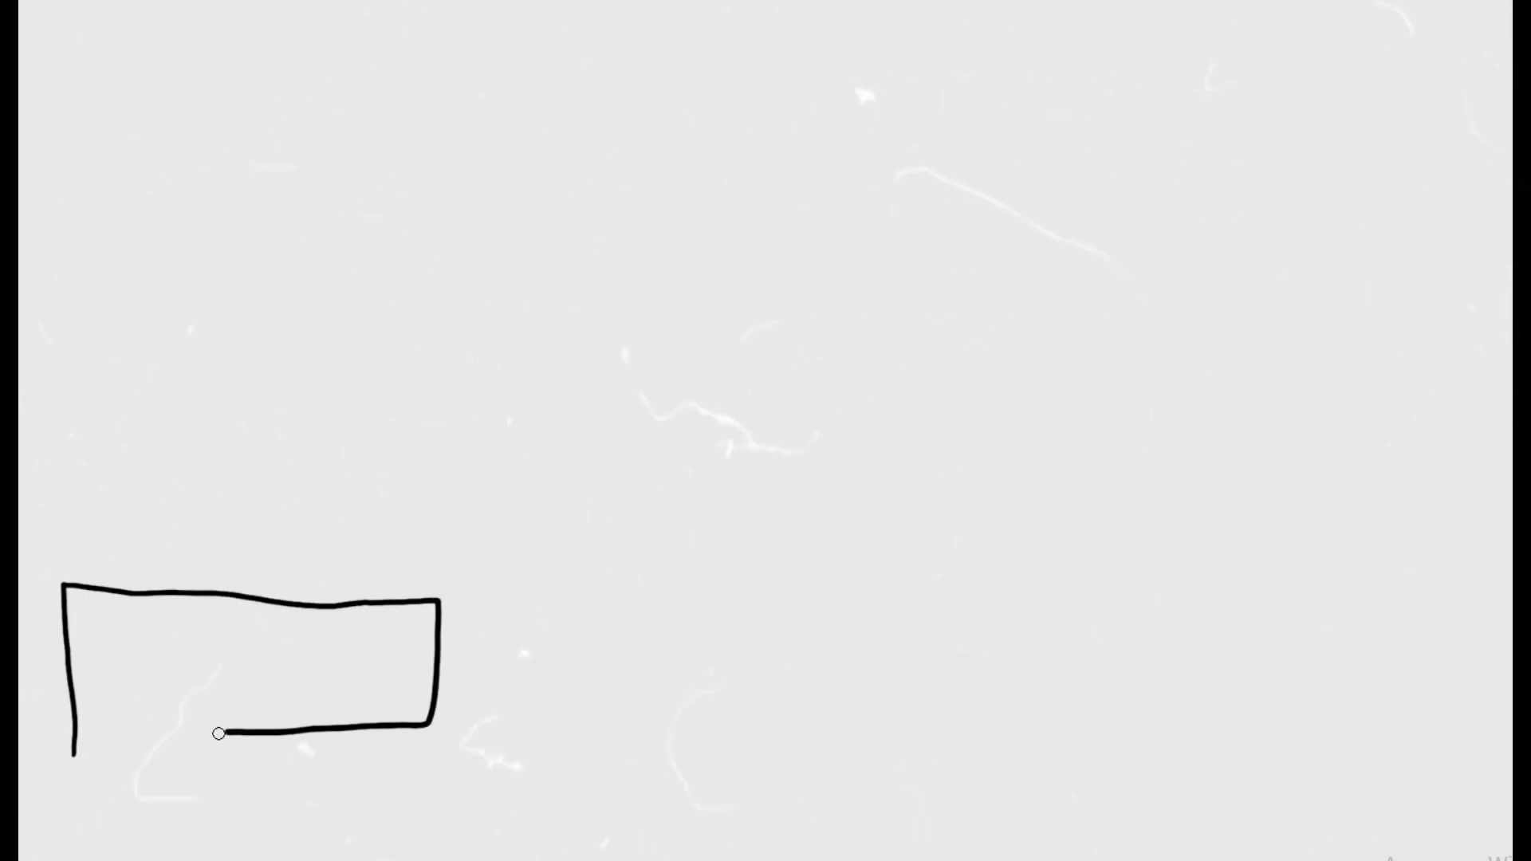
Sketch a wide hatched platform followed by two smaller hatched blocks along the lower part of the blank canvas
{"action": "left_click_drag", "start_coordinate": [219, 732], "coordinate": [73, 732]}
{"action": "left_click_drag", "start_coordinate": [74, 625], "coordinate": [390, 707]}
{"action": "left_click_drag", "start_coordinate": [570, 721], "coordinate": [571, 722]}
{"action": "left_click_drag", "start_coordinate": [576, 640], "coordinate": [666, 714]}
{"action": "left_click_drag", "start_coordinate": [814, 716], "coordinate": [815, 716]}
{"action": "mouse_move", "coordinate": [834, 638]}
{"action": "left_mouse_down"}
{"action": "mouse_move", "coordinate": [902, 646]}
{"action": "mouse_move", "coordinate": [916, 675]}
{"action": "left_mouse_up"}
Draw a box labelled YOU above the wide platform and curved arrows leaping from it across the two blocks
{"action": "left_click_drag", "start_coordinate": [214, 573], "coordinate": [344, 476]}
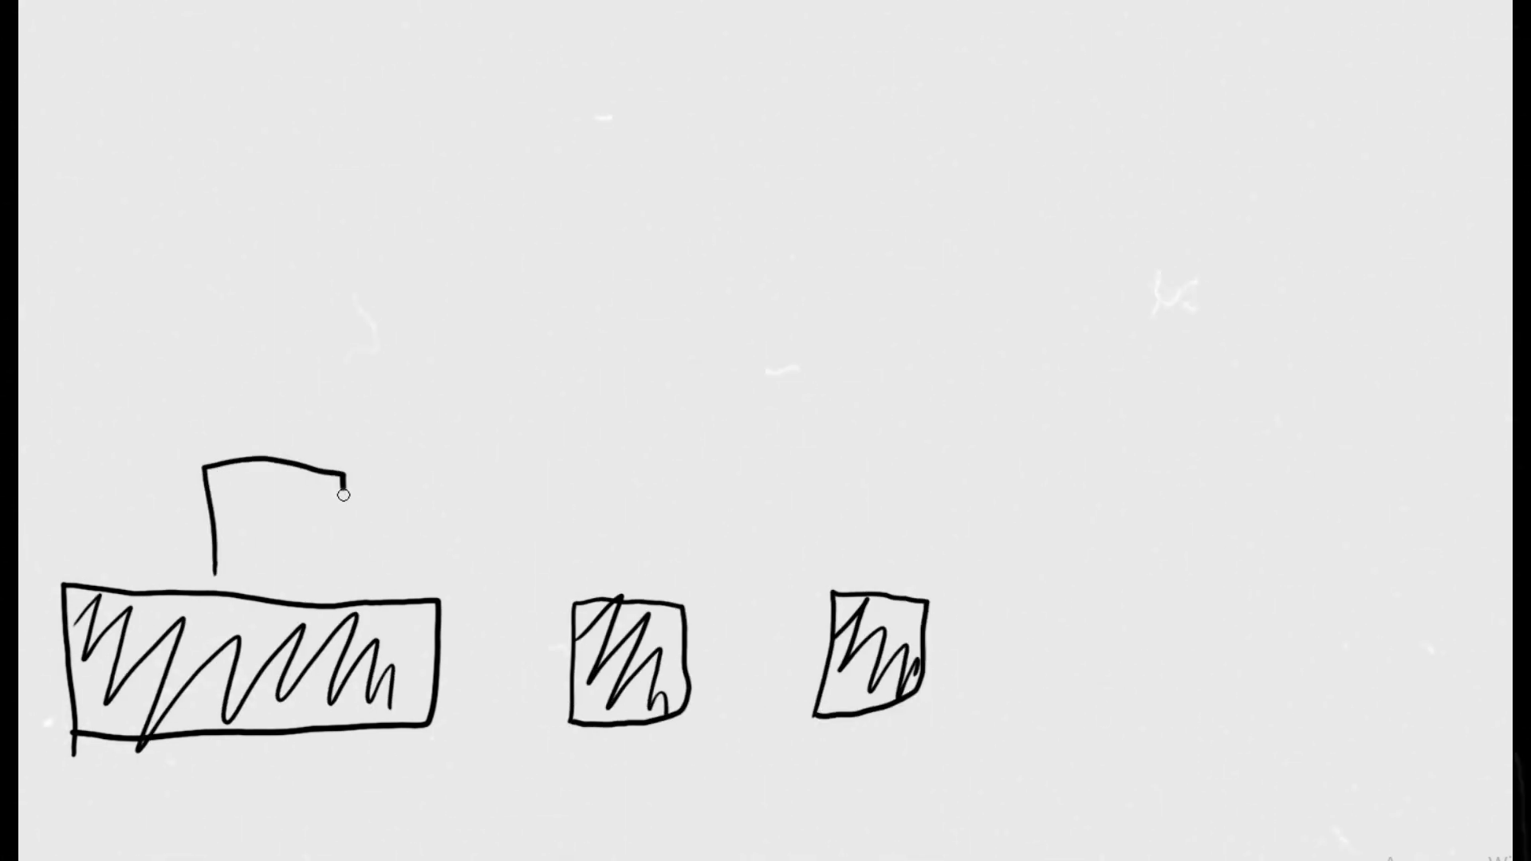
{"action": "left_click_drag", "start_coordinate": [248, 485], "coordinate": [251, 482]}
{"action": "left_click_drag", "start_coordinate": [271, 484], "coordinate": [274, 486]}
{"action": "mouse_move", "coordinate": [293, 482]}
{"action": "left_mouse_down"}
{"action": "mouse_move", "coordinate": [316, 547]}
{"action": "mouse_move", "coordinate": [574, 558]}
{"action": "left_mouse_up"}
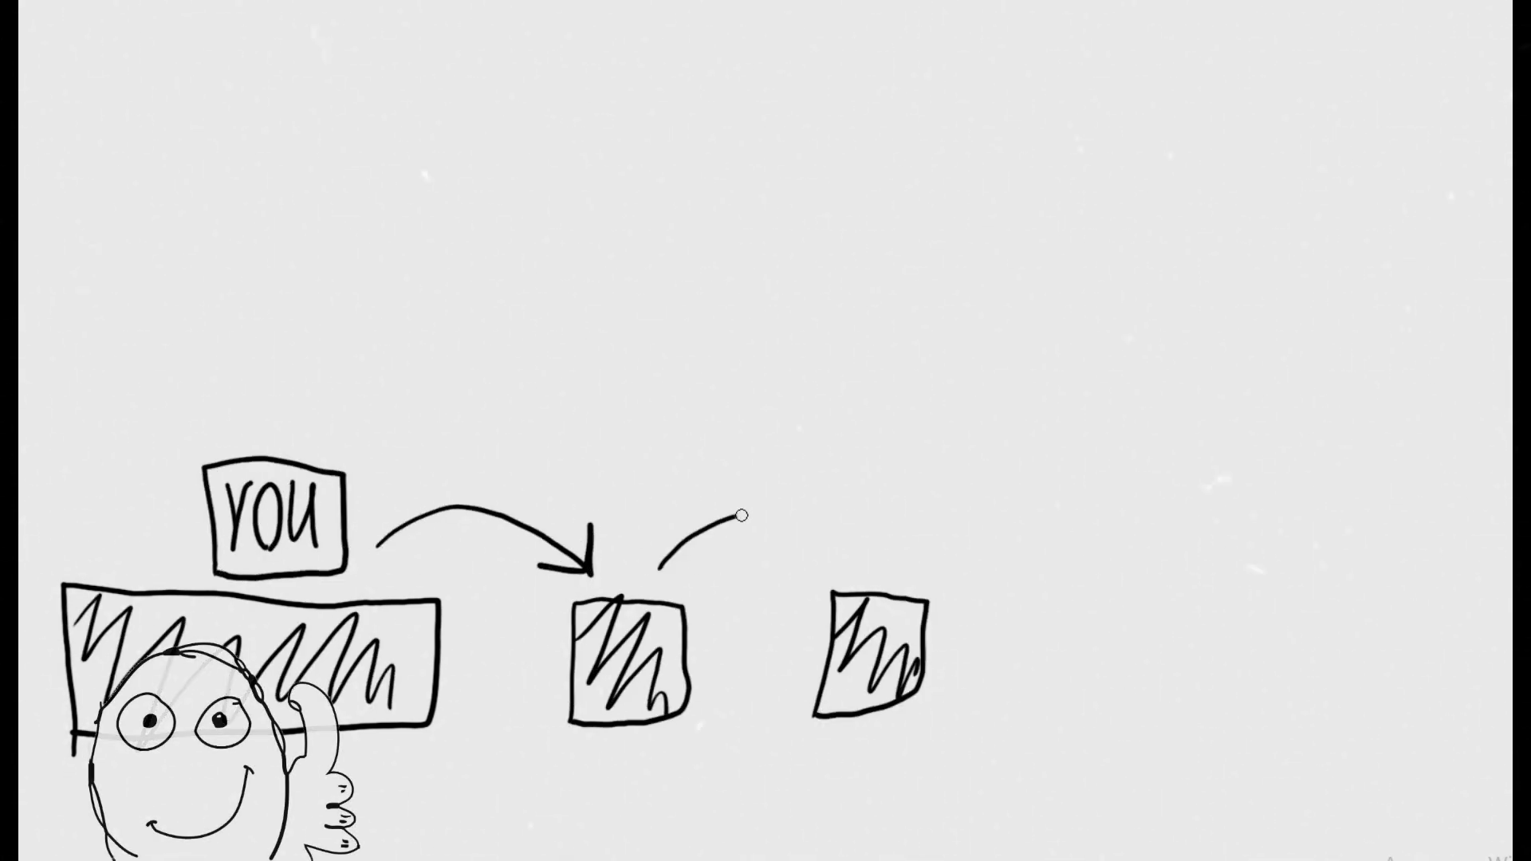
{"action": "left_click_drag", "start_coordinate": [714, 525], "coordinate": [863, 558]}
{"action": "left_click_drag", "start_coordinate": [867, 501], "coordinate": [805, 551]}
Mark crosses beneath the two gaps between the platforms and draw a tall vertical line beyond the last block
{"action": "left_click_drag", "start_coordinate": [712, 738], "coordinate": [777, 807]}
{"action": "left_click_drag", "start_coordinate": [769, 728], "coordinate": [721, 795]}
{"action": "left_click_drag", "start_coordinate": [469, 737], "coordinate": [523, 802]}
{"action": "left_click_drag", "start_coordinate": [522, 731], "coordinate": [460, 801]}
{"action": "mouse_move", "coordinate": [1014, 750]}
{"action": "left_mouse_down"}
{"action": "mouse_move", "coordinate": [1401, 762]}
{"action": "mouse_move", "coordinate": [1040, 1]}
{"action": "left_mouse_up"}
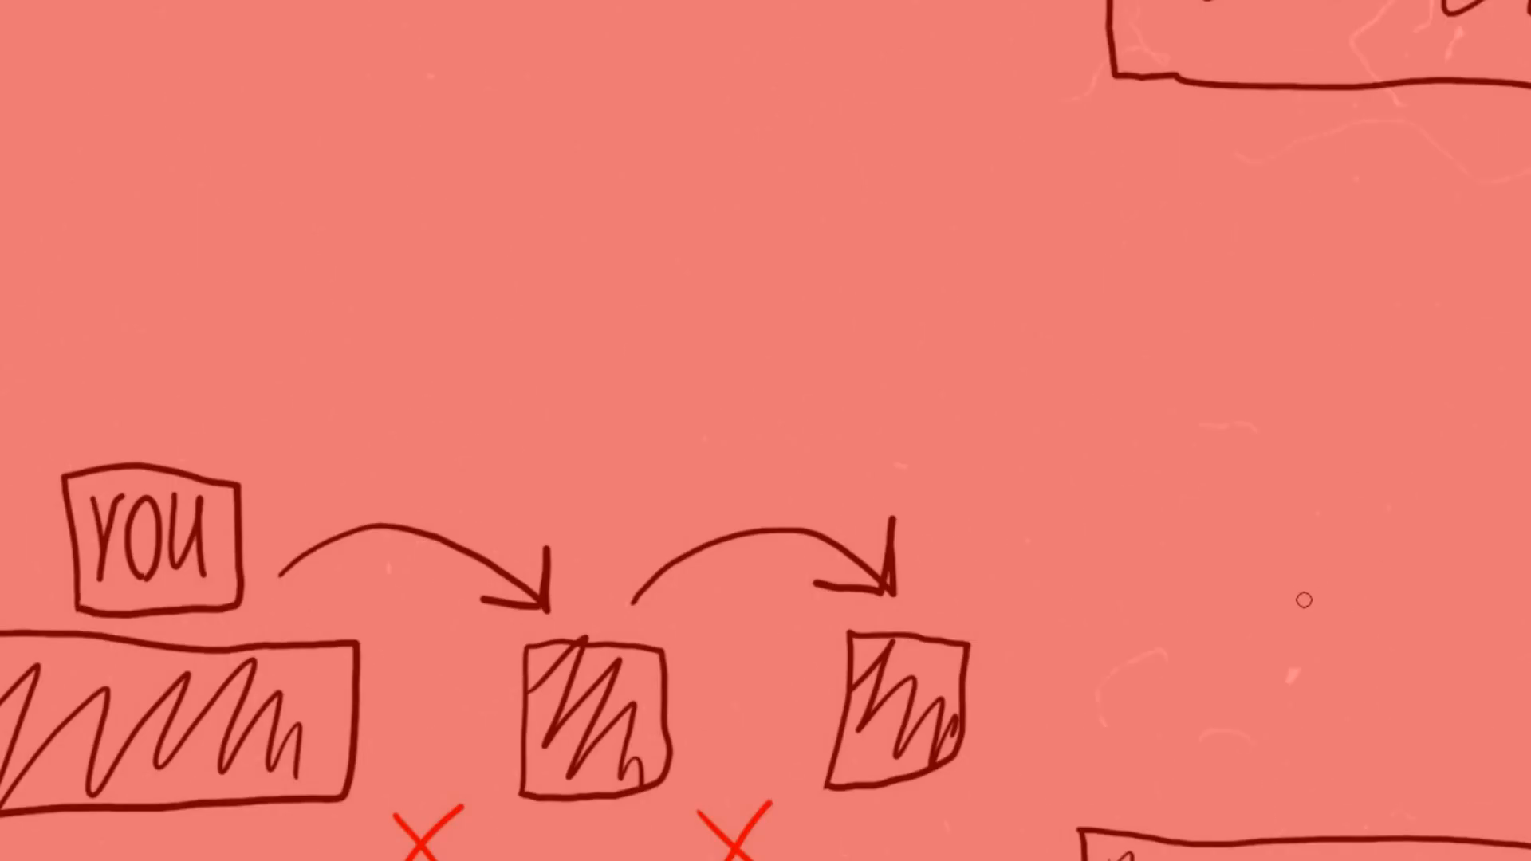
Sketch more marks around the platform diagram, including a cross over the vertical line
{"action": "left_click_drag", "start_coordinate": [1268, 479], "coordinate": [1359, 598]}
{"action": "left_click_drag", "start_coordinate": [1140, 486], "coordinate": [1056, 517]}
{"action": "left_click_drag", "start_coordinate": [1166, 444], "coordinate": [1194, 441]}
{"action": "left_click_drag", "start_coordinate": [1173, 504], "coordinate": [1231, 493]}
{"action": "left_click_drag", "start_coordinate": [973, 269], "coordinate": [1025, 389]}
{"action": "left_click_drag", "start_coordinate": [1038, 279], "coordinate": [961, 343]}
{"action": "left_click_drag", "start_coordinate": [425, 82], "coordinate": [440, 195]}
{"action": "left_click_drag", "start_coordinate": [713, 188], "coordinate": [852, 202]}
{"action": "left_click_drag", "start_coordinate": [1241, 651], "coordinate": [1273, 675]}
{"action": "left_click_drag", "start_coordinate": [1016, 491], "coordinate": [1042, 519]}
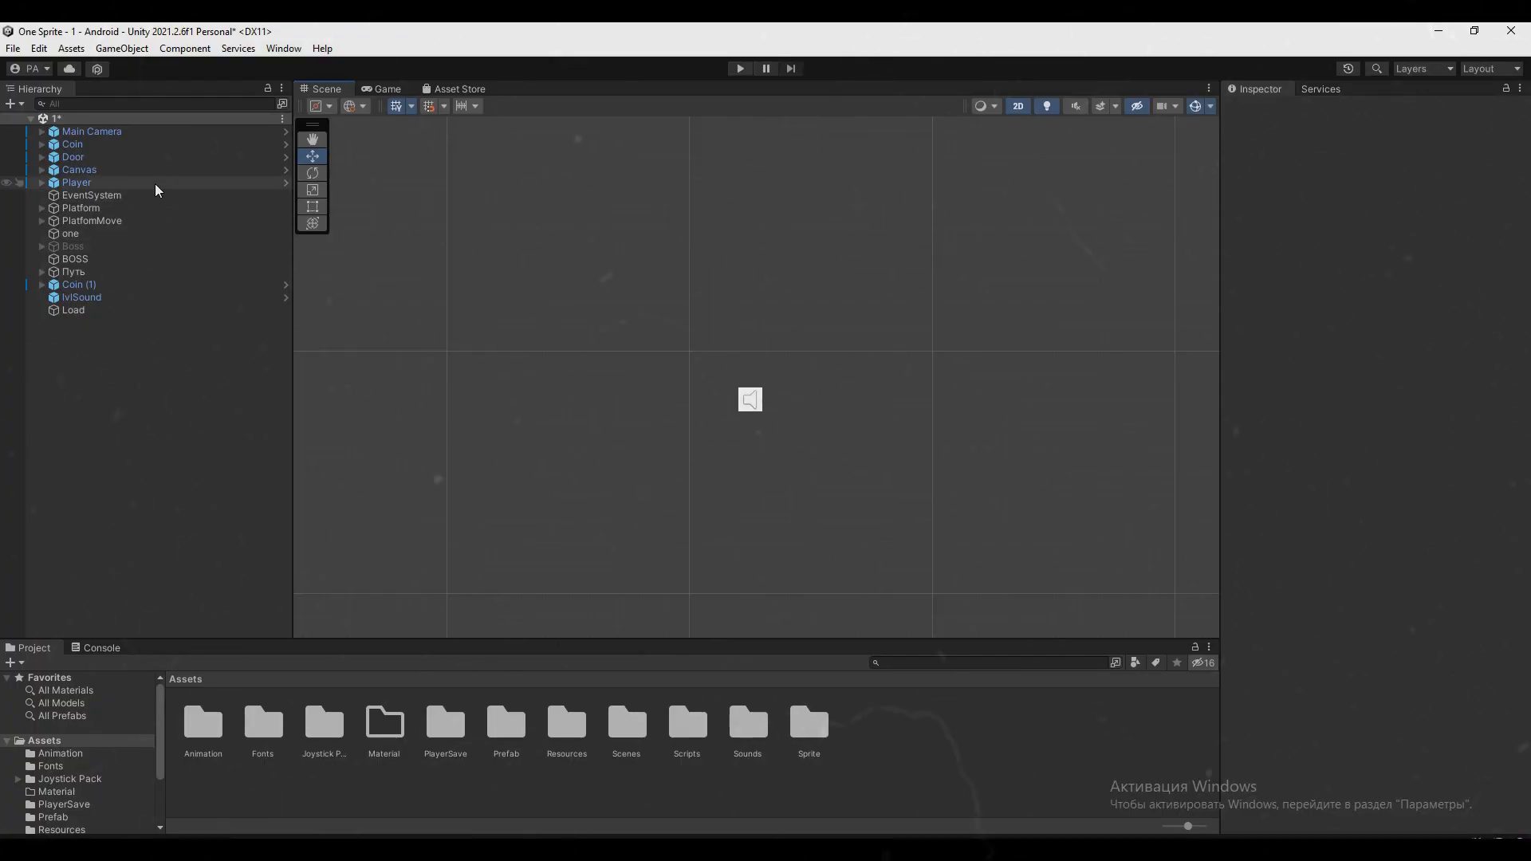
In Unity, frame the Player object in the scene and inspect its components, expanding the Rigidbody 2D constraints
{"action": "double_click", "coordinate": [155, 183]}
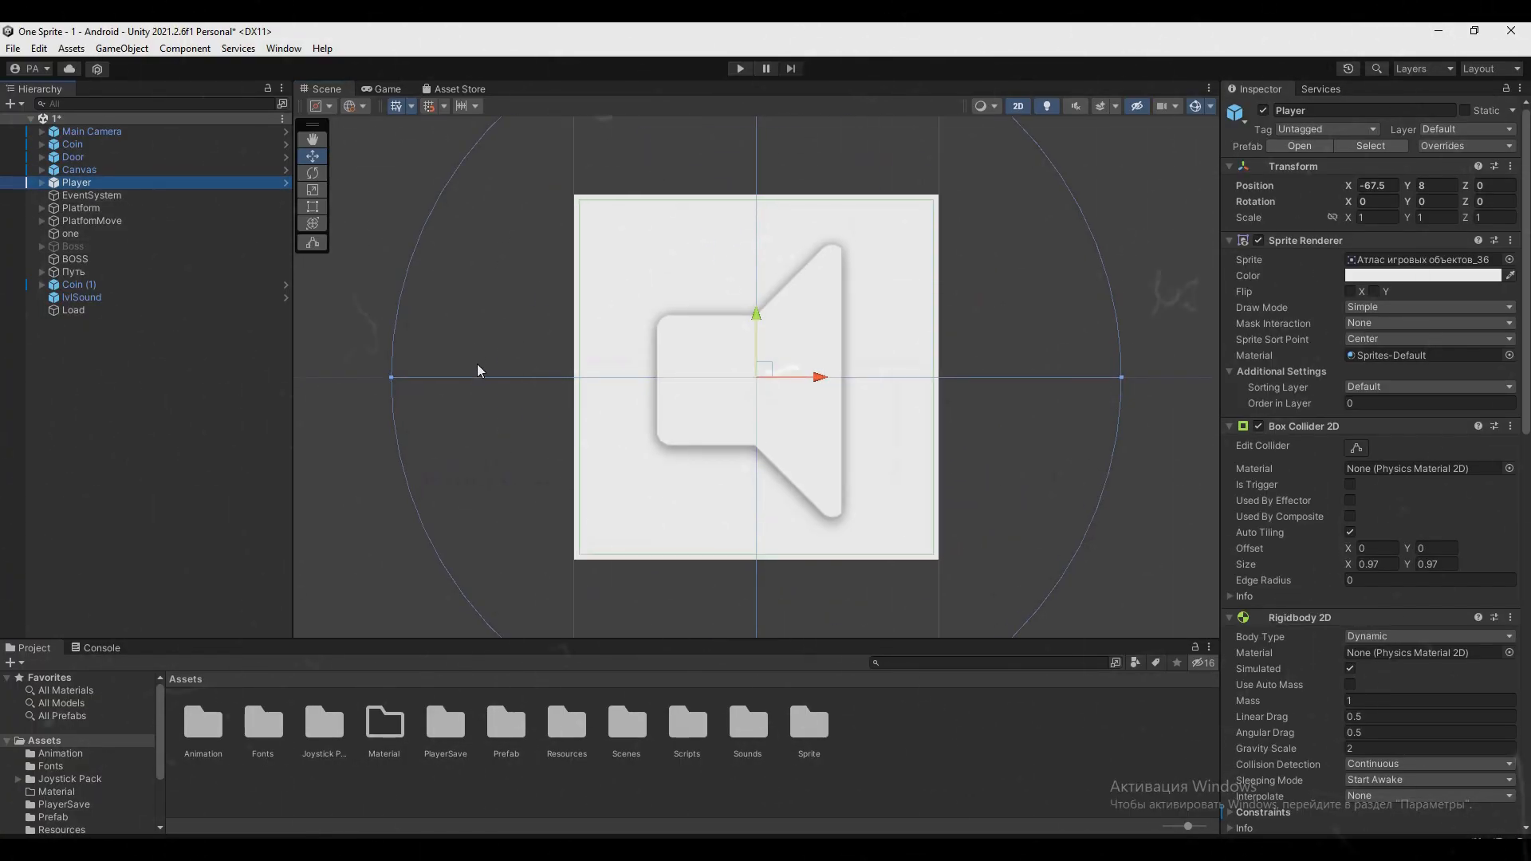
{"action": "left_click", "coordinate": [509, 399]}
{"action": "scroll", "coordinate": [518, 399], "scroll_direction": "down", "scroll_amount": 2}
{"action": "left_click", "coordinate": [644, 454]}
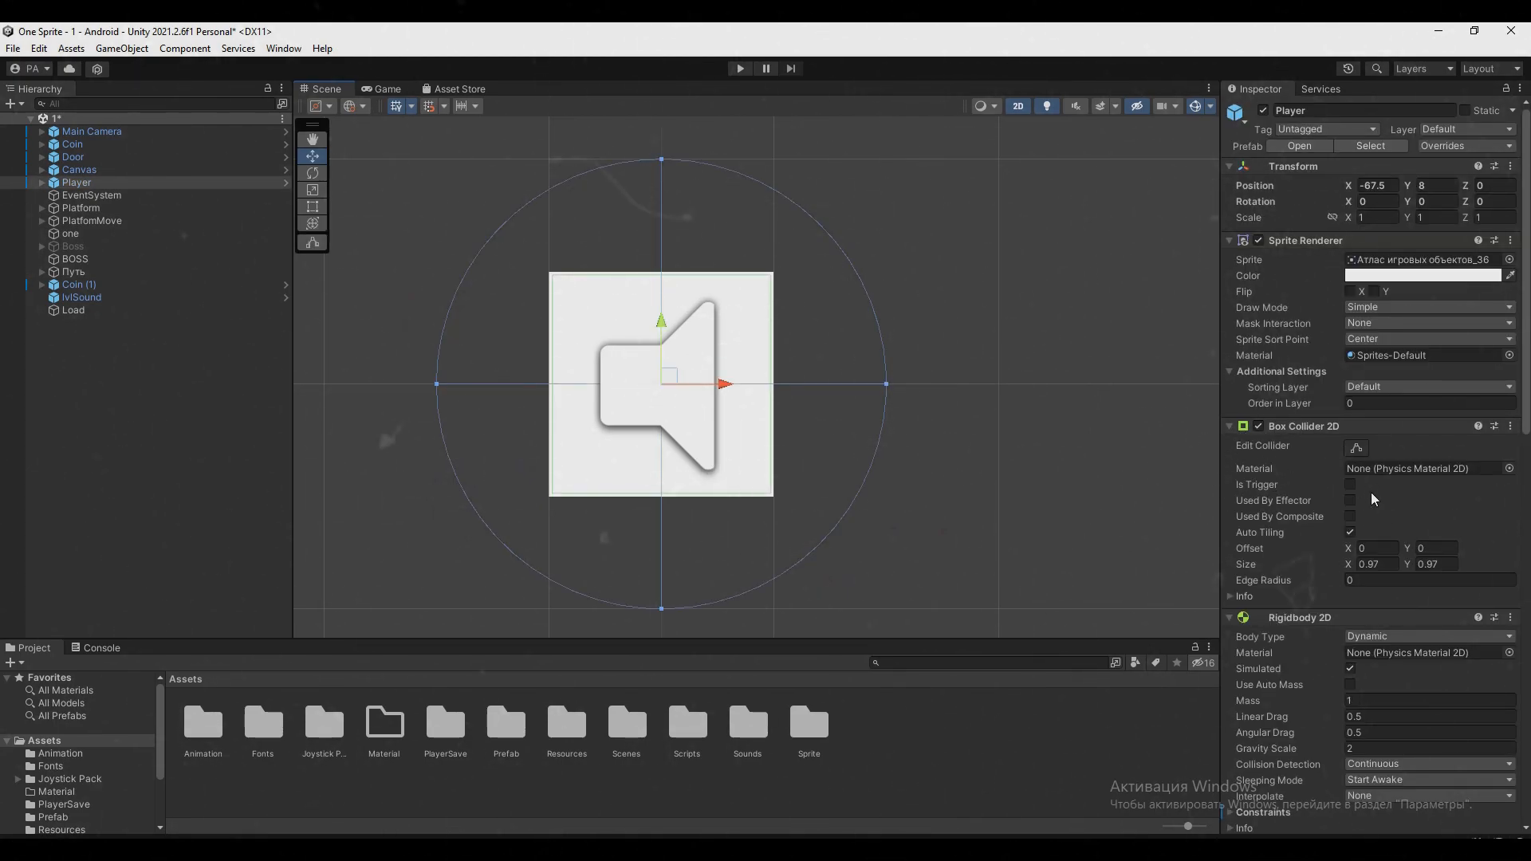
{"action": "scroll", "coordinate": [1359, 558], "scroll_direction": "down", "scroll_amount": 2}
{"action": "left_click", "coordinate": [1233, 768]}
{"action": "scroll", "coordinate": [1251, 754], "scroll_direction": "down", "scroll_amount": 2}
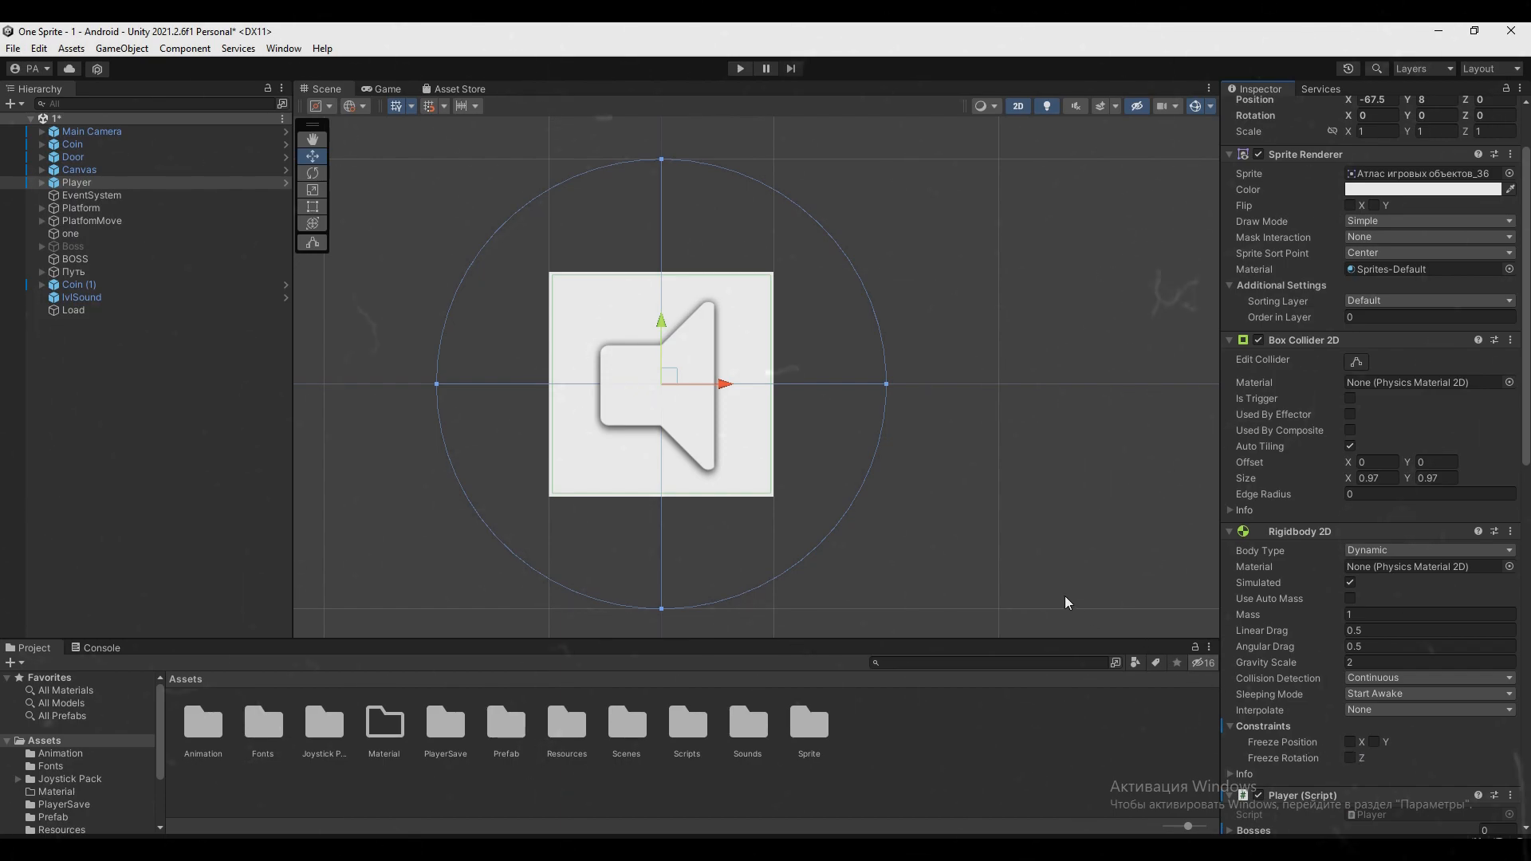
Open the Unity Asset Store website in the browser, search it for an asset and look through a result
{"action": "left_click", "coordinate": [437, 90]}
{"action": "left_click", "coordinate": [485, 274]}
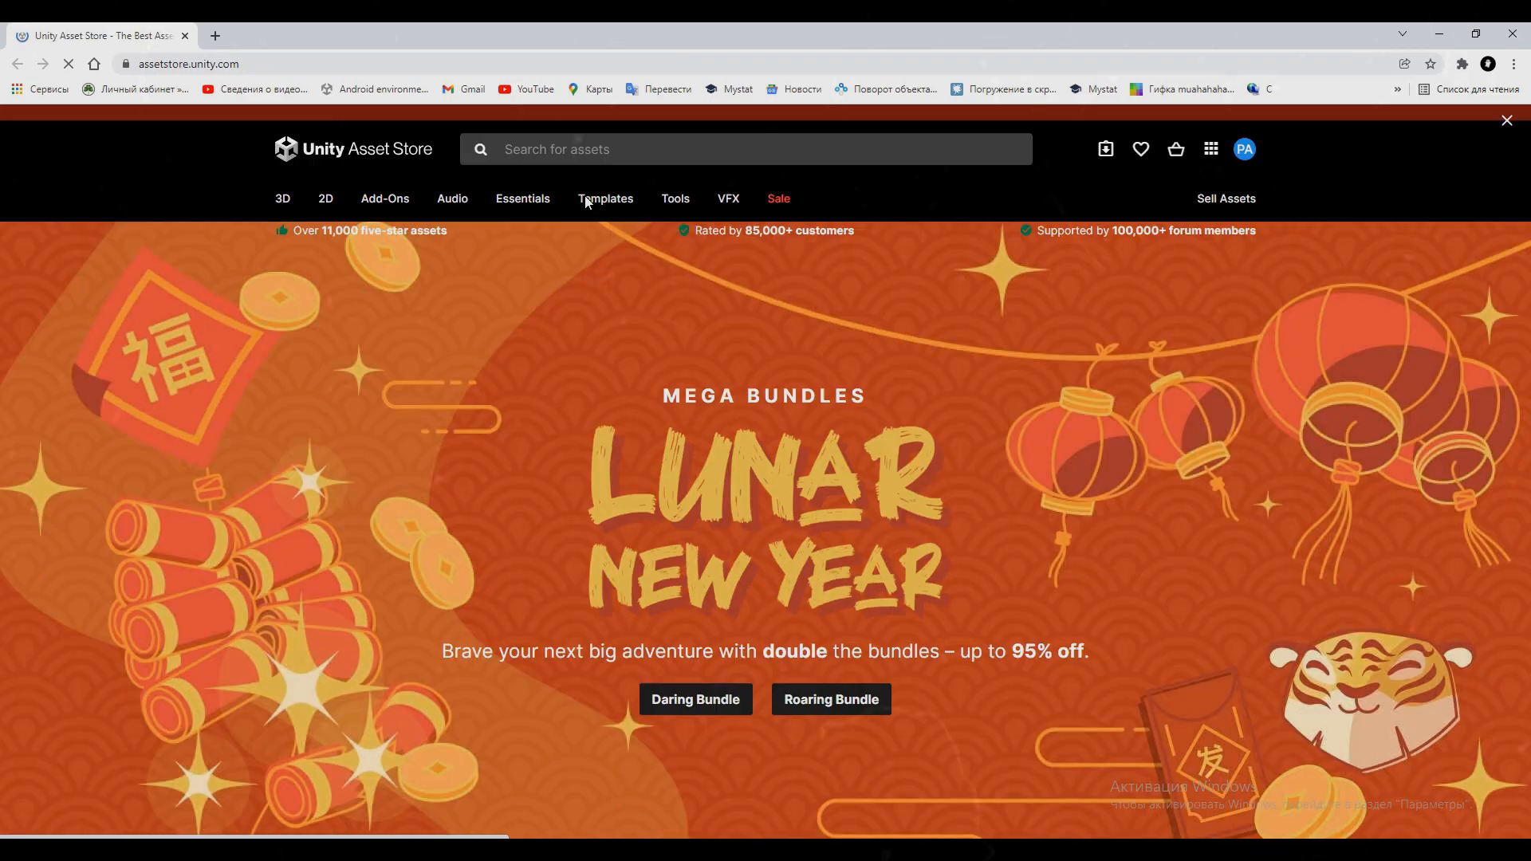
{"action": "left_click", "coordinate": [589, 198]}
{"action": "left_click", "coordinate": [601, 304]}
{"action": "scroll", "coordinate": [612, 522], "scroll_direction": "down", "scroll_amount": 4}
{"action": "left_click", "coordinate": [575, 575]}
{"action": "scroll", "coordinate": [586, 478], "scroll_direction": "down", "scroll_amount": 2}
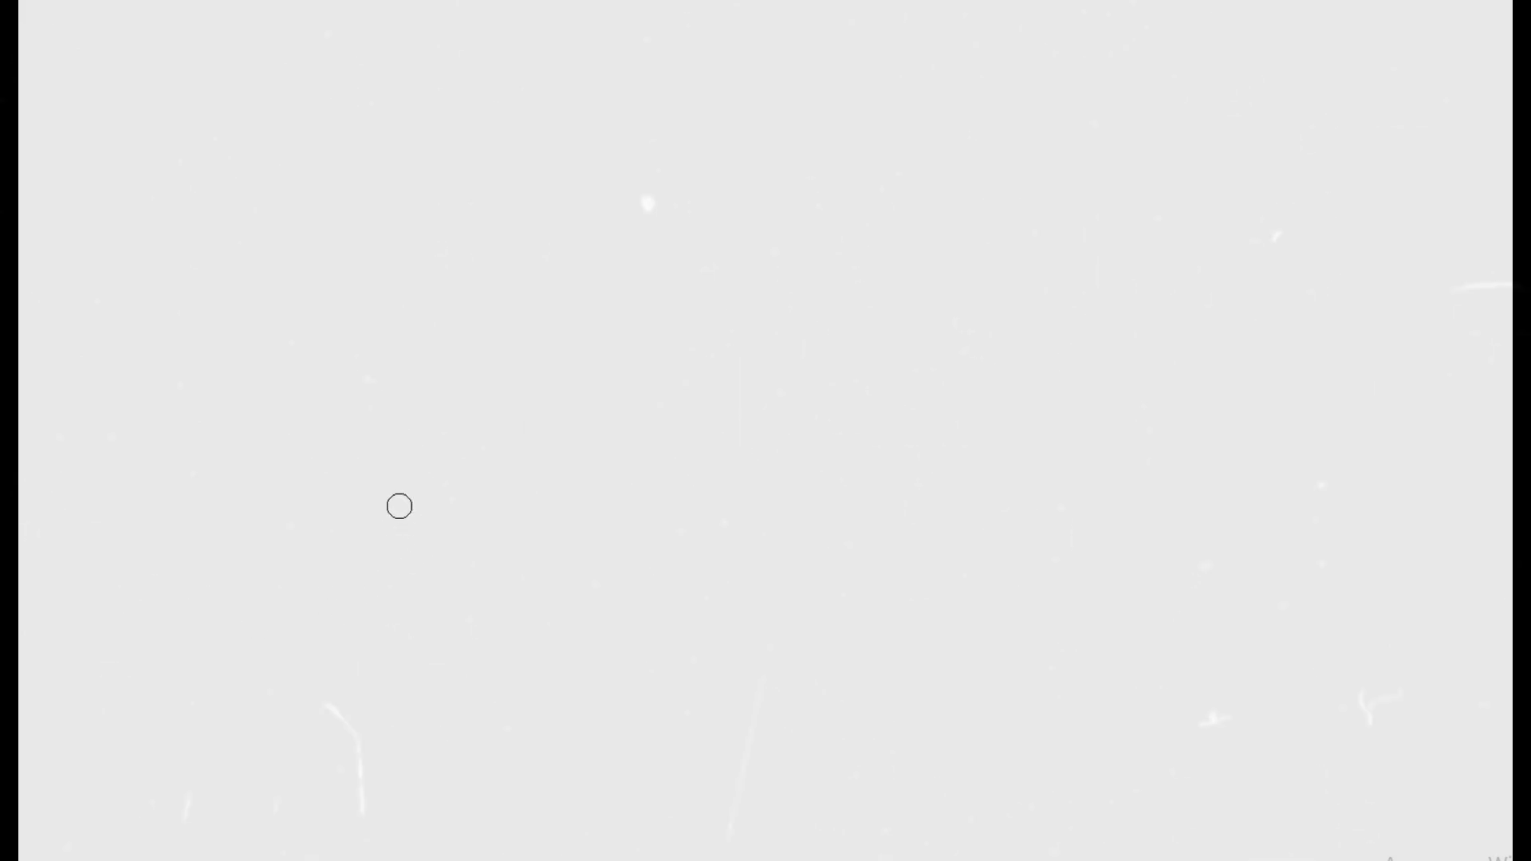
Draw a hatched square and a circled 1 near the canvas's upper-left corner
{"action": "left_click_drag", "start_coordinate": [399, 505], "coordinate": [403, 519]}
{"action": "left_click_drag", "start_coordinate": [127, 102], "coordinate": [159, 150]}
{"action": "mouse_move", "coordinate": [132, 187]}
{"action": "left_mouse_down"}
{"action": "mouse_move", "coordinate": [219, 64]}
{"action": "mouse_move", "coordinate": [127, 204]}
{"action": "left_mouse_up"}
{"action": "mouse_move", "coordinate": [383, 395]}
{"action": "left_mouse_down"}
{"action": "mouse_move", "coordinate": [418, 486]}
{"action": "mouse_move", "coordinate": [493, 506]}
{"action": "left_mouse_up"}
Draw horizontal and upward direction marks beside the hatched square of the first diagram
{"action": "mouse_move", "coordinate": [212, 622]}
{"action": "left_mouse_down"}
{"action": "mouse_move", "coordinate": [519, 519]}
{"action": "mouse_move", "coordinate": [185, 598]}
{"action": "left_mouse_up"}
{"action": "left_click_drag", "start_coordinate": [605, 426], "coordinate": [721, 434]}
{"action": "left_click_drag", "start_coordinate": [676, 391], "coordinate": [665, 461]}
{"action": "left_click_drag", "start_coordinate": [936, 398], "coordinate": [940, 275]}
{"action": "left_click_drag", "start_coordinate": [905, 346], "coordinate": [966, 329]}
{"action": "left_click_drag", "start_coordinate": [1131, 364], "coordinate": [1112, 550]}
{"action": "left_click_drag", "start_coordinate": [1075, 453], "coordinate": [1171, 451]}
{"action": "mouse_move", "coordinate": [1107, 761]}
{"action": "left_mouse_down"}
{"action": "mouse_move", "coordinate": [393, 256]}
{"action": "mouse_move", "coordinate": [212, 624]}
{"action": "left_mouse_up"}
Write a circled 2 on a clear canvas and sketch a round joystick with a small hatched knob below it
{"action": "left_click_drag", "start_coordinate": [120, 127], "coordinate": [219, 255]}
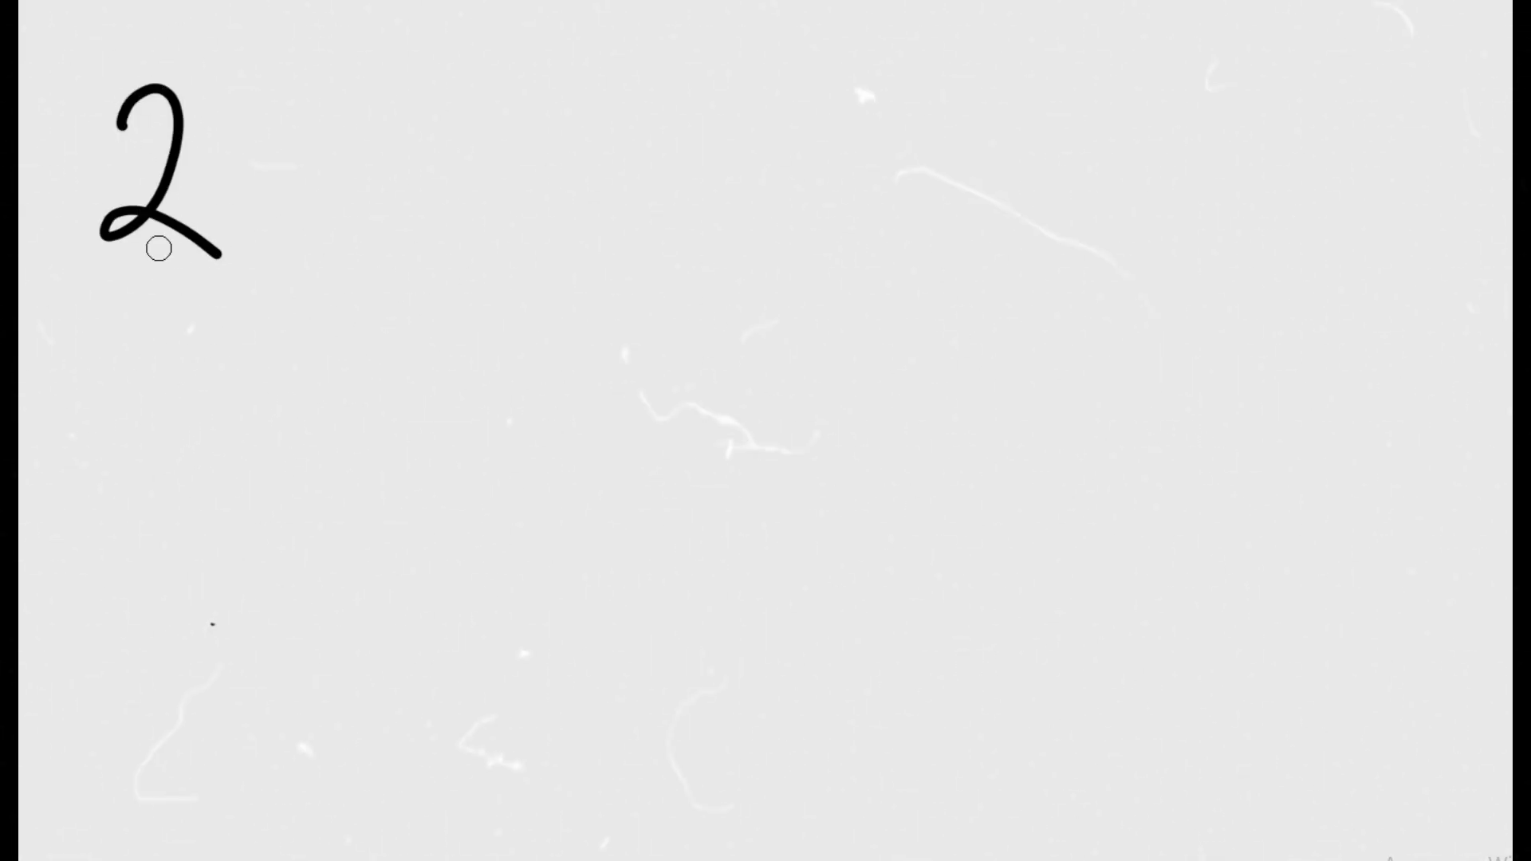
{"action": "left_click_drag", "start_coordinate": [100, 275], "coordinate": [112, 283]}
{"action": "left_click_drag", "start_coordinate": [247, 590], "coordinate": [279, 637]}
{"action": "mouse_move", "coordinate": [247, 697]}
{"action": "left_mouse_down"}
{"action": "mouse_move", "coordinate": [315, 479]}
{"action": "mouse_move", "coordinate": [247, 697]}
{"action": "left_mouse_up"}
Draw four arrows around the joystick pointing up, right, down and left
{"action": "mouse_move", "coordinate": [243, 391]}
{"action": "left_mouse_down"}
{"action": "mouse_move", "coordinate": [266, 422]}
{"action": "mouse_move", "coordinate": [291, 411]}
{"action": "left_mouse_up"}
{"action": "left_click_drag", "start_coordinate": [429, 598], "coordinate": [493, 607]}
{"action": "left_click_drag", "start_coordinate": [453, 582], "coordinate": [466, 632]}
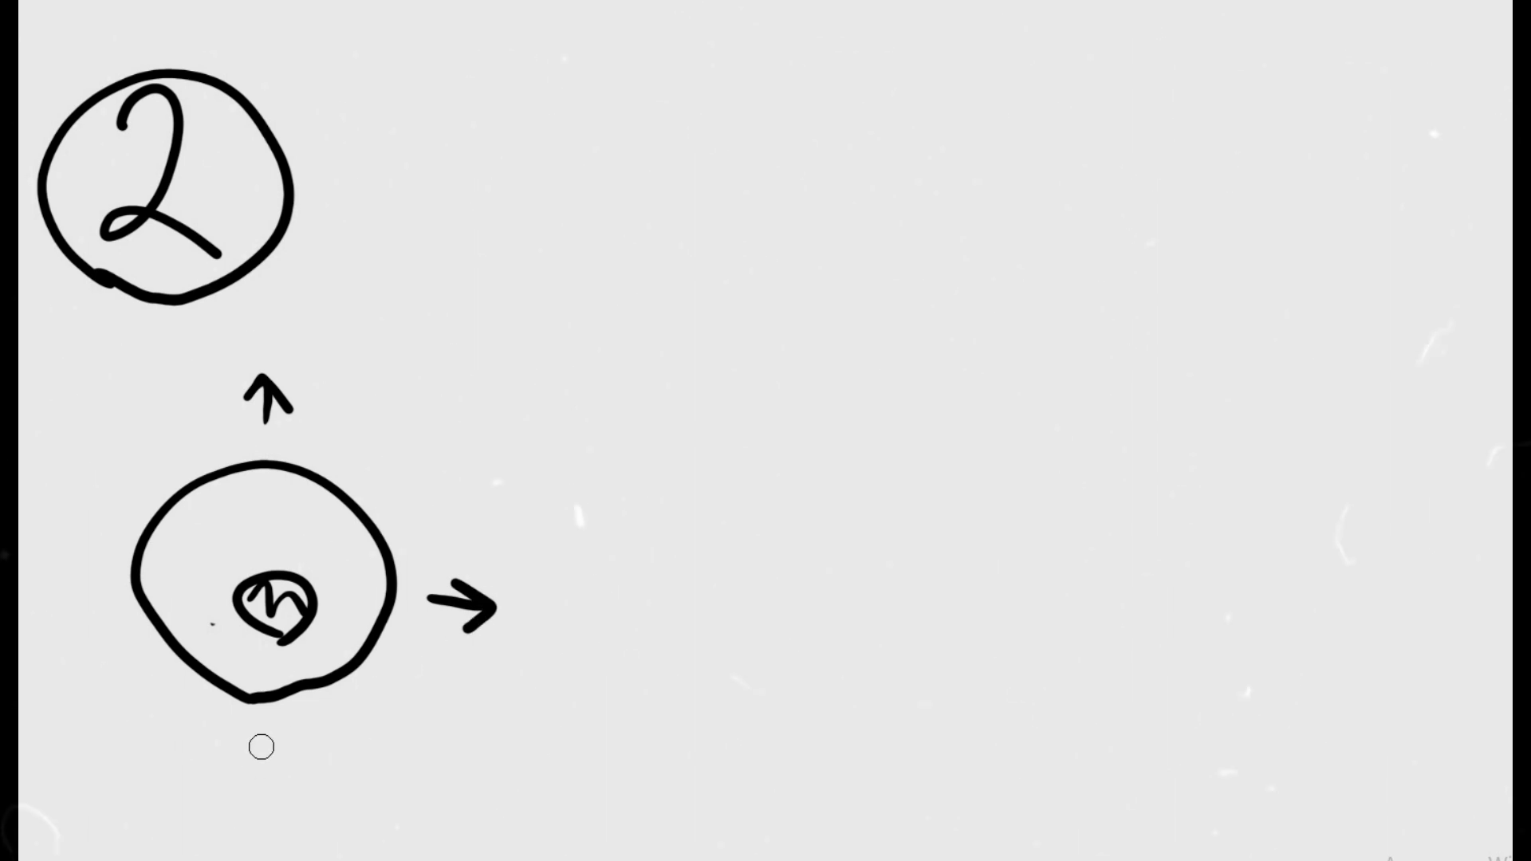
{"action": "left_click_drag", "start_coordinate": [52, 570], "coordinate": [80, 594]}
Sketch a hatched square right of the joystick with arrows pointing up, up-right, right and down-right
{"action": "mouse_move", "coordinate": [813, 542]}
{"action": "left_mouse_down"}
{"action": "mouse_move", "coordinate": [901, 421]}
{"action": "mouse_move", "coordinate": [813, 542]}
{"action": "left_mouse_up"}
{"action": "left_click_drag", "start_coordinate": [829, 470], "coordinate": [933, 499]}
{"action": "left_click_drag", "start_coordinate": [901, 339], "coordinate": [929, 295]}
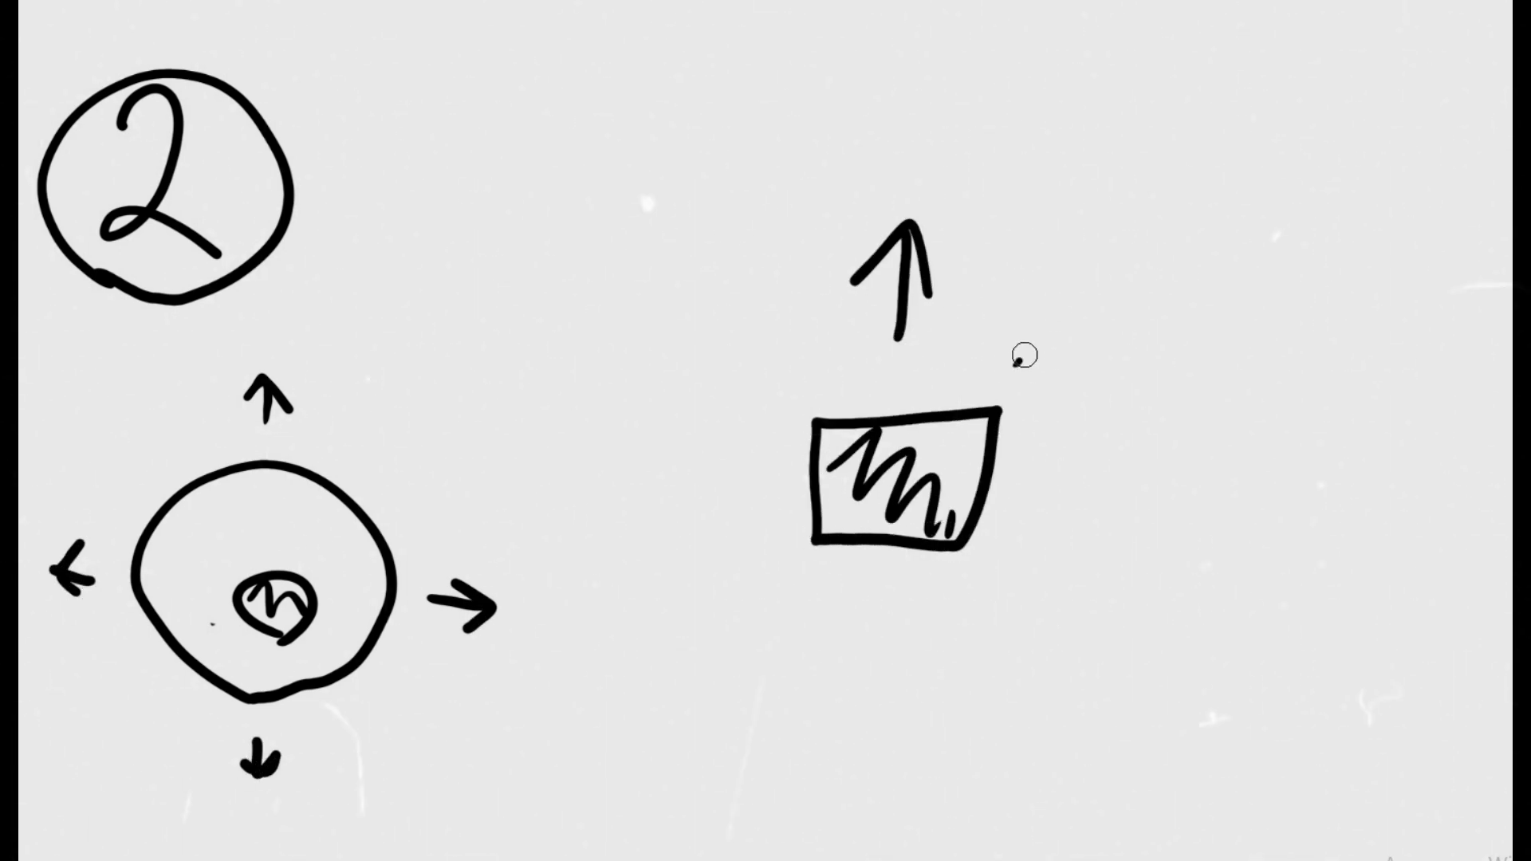
{"action": "left_click_drag", "start_coordinate": [1014, 365], "coordinate": [1109, 354]}
{"action": "left_click_drag", "start_coordinate": [1038, 488], "coordinate": [1100, 543]}
{"action": "left_click_drag", "start_coordinate": [993, 584], "coordinate": [1066, 670]}
{"action": "left_click_drag", "start_coordinate": [1009, 656], "coordinate": [1072, 621]}
Complete the arrows around the hatched square with down, down-left, left and up-left directions
{"action": "left_click_drag", "start_coordinate": [906, 584], "coordinate": [927, 638]}
{"action": "left_click_drag", "start_coordinate": [692, 645], "coordinate": [719, 638]}
{"action": "left_click_drag", "start_coordinate": [771, 505], "coordinate": [689, 495]}
{"action": "left_click_drag", "start_coordinate": [720, 478], "coordinate": [722, 522]}
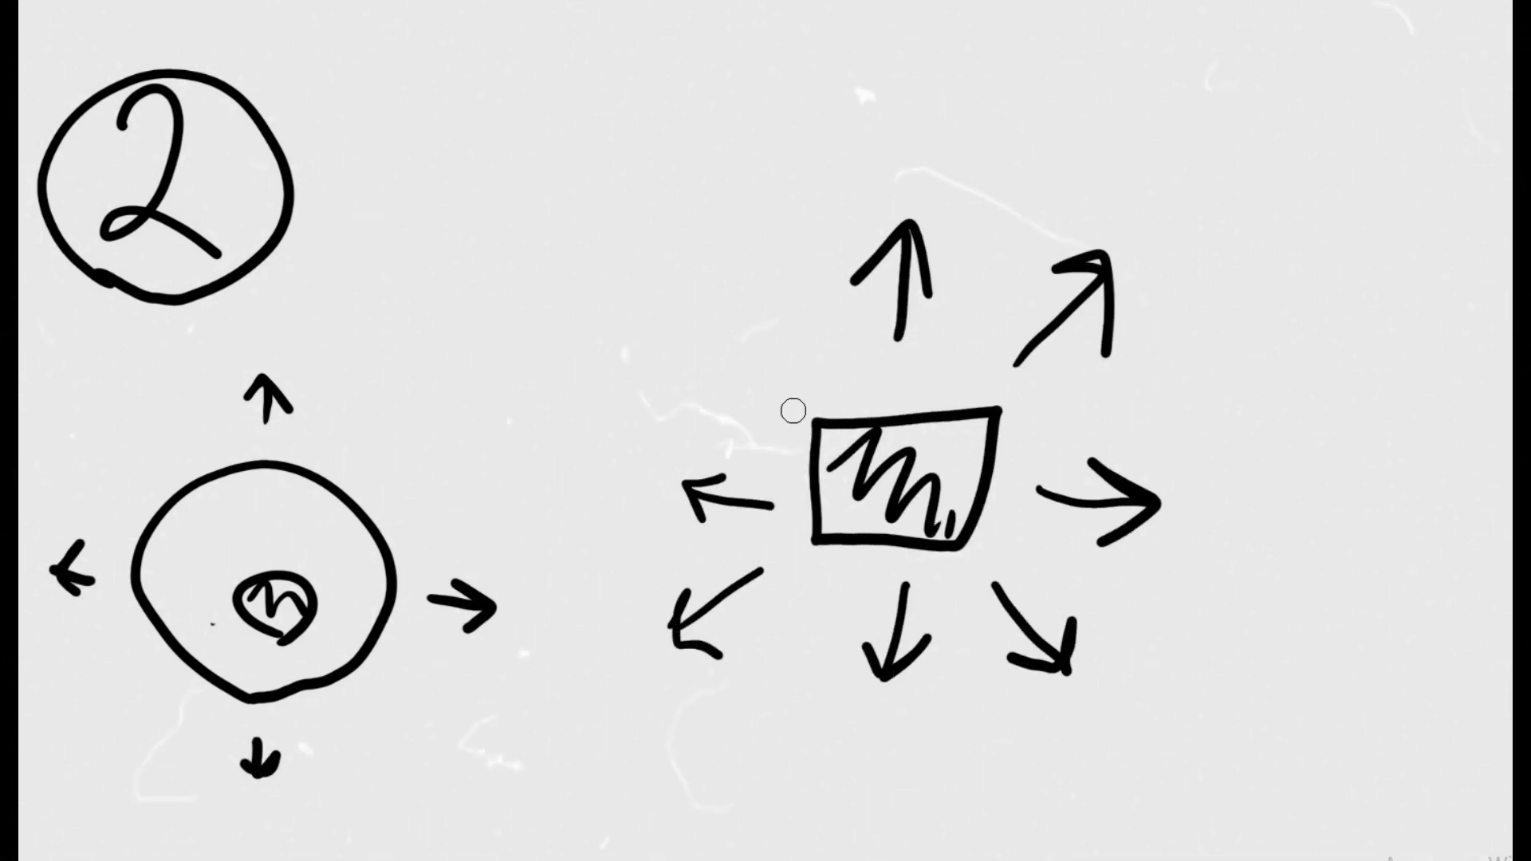
{"action": "left_click_drag", "start_coordinate": [787, 402], "coordinate": [741, 325]}
{"action": "left_click_drag", "start_coordinate": [737, 367], "coordinate": [787, 344]}
Write a circled 3 on a clear canvas and sketch a hatched square to its lower right
{"action": "key", "text": "e"}
{"action": "mouse_move", "coordinate": [1102, 416]}
{"action": "left_mouse_down"}
{"action": "mouse_move", "coordinate": [296, 559]}
{"action": "mouse_move", "coordinate": [172, 97]}
{"action": "mouse_move", "coordinate": [147, 280]}
{"action": "left_mouse_up"}
{"action": "mouse_move", "coordinate": [190, 344]}
{"action": "left_mouse_down"}
{"action": "mouse_move", "coordinate": [304, 178]}
{"action": "mouse_move", "coordinate": [190, 341]}
{"action": "left_mouse_up"}
{"action": "mouse_move", "coordinate": [498, 528]}
{"action": "left_mouse_down"}
{"action": "mouse_move", "coordinate": [574, 383]}
{"action": "mouse_move", "coordinate": [496, 532]}
{"action": "left_mouse_up"}
{"action": "mouse_move", "coordinate": [514, 437]}
{"action": "left_mouse_down"}
{"action": "mouse_move", "coordinate": [566, 523]}
{"action": "mouse_move", "coordinate": [617, 529]}
{"action": "left_mouse_up"}
Draw a right-pointing arrow beside the hatched square and write *КЛИК* below its tip
{"action": "left_click_drag", "start_coordinate": [732, 461], "coordinate": [946, 456]}
{"action": "left_click_drag", "start_coordinate": [978, 634], "coordinate": [974, 679]}
{"action": "left_click_drag", "start_coordinate": [1006, 634], "coordinate": [998, 678]}
{"action": "mouse_move", "coordinate": [1020, 679]}
{"action": "left_mouse_down"}
{"action": "mouse_move", "coordinate": [1039, 635]}
{"action": "mouse_move", "coordinate": [1058, 681]}
{"action": "left_mouse_up"}
{"action": "left_click_drag", "start_coordinate": [1080, 634], "coordinate": [1108, 679]}
{"action": "left_click_drag", "start_coordinate": [1148, 630], "coordinate": [1141, 677]}
{"action": "left_click_drag", "start_coordinate": [1228, 608], "coordinate": [1241, 646]}
Draw an upward arrow and a downward arrow beyond the right-pointing arrow
{"action": "left_click_drag", "start_coordinate": [1137, 335], "coordinate": [1072, 345]}
{"action": "left_click_drag", "start_coordinate": [1148, 196], "coordinate": [1183, 307]}
{"action": "left_click_drag", "start_coordinate": [1140, 319], "coordinate": [1124, 412]}
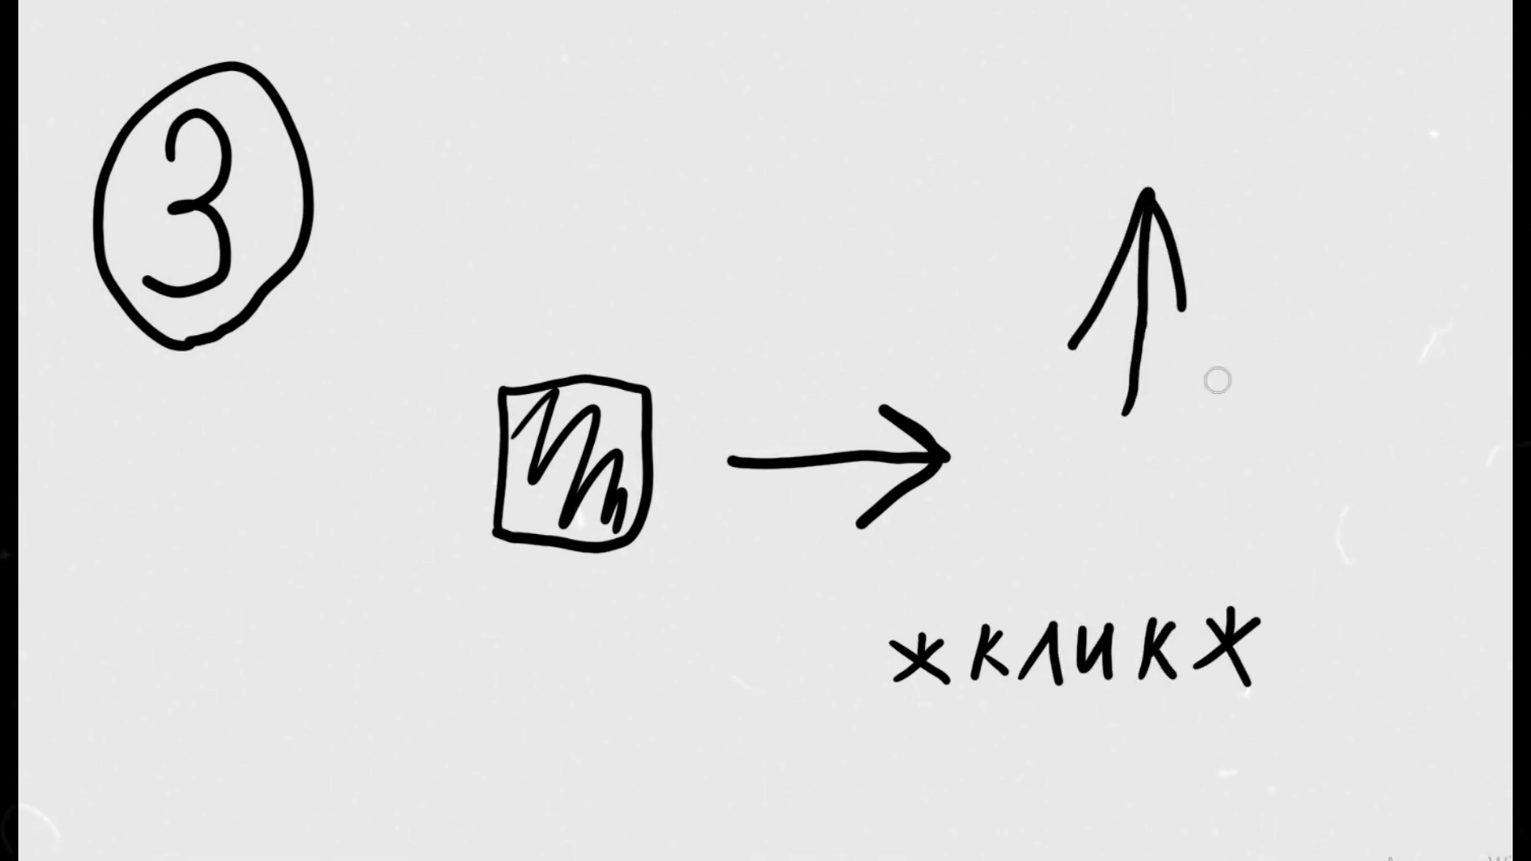
{"action": "left_click_drag", "start_coordinate": [1266, 391], "coordinate": [1242, 511]}
{"action": "left_click_drag", "start_coordinate": [1298, 441], "coordinate": [1242, 510]}
{"action": "left_click_drag", "start_coordinate": [1228, 426], "coordinate": [1242, 510]}
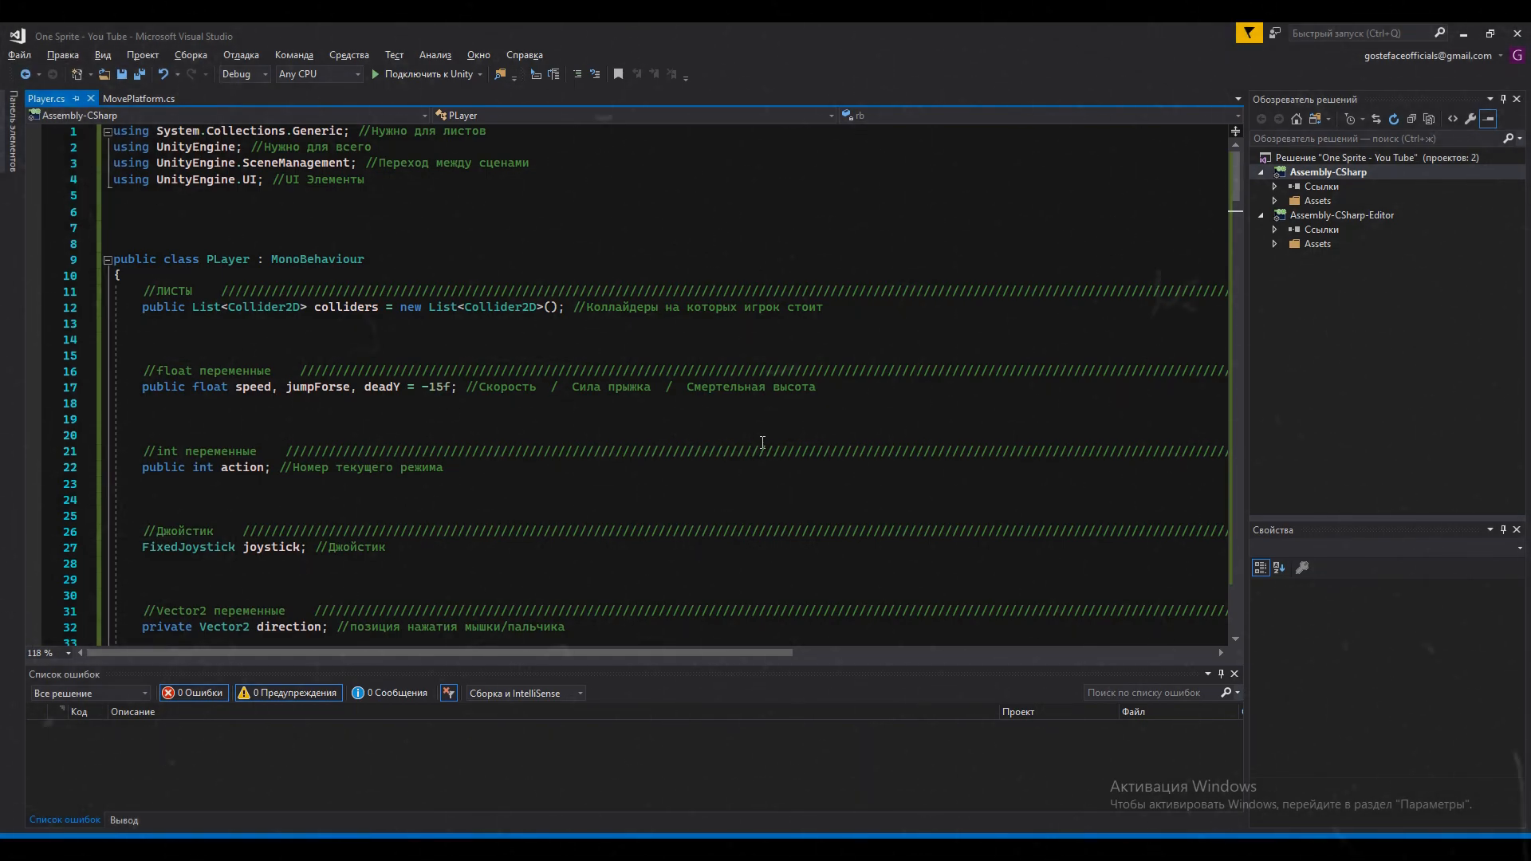
In Visual Studio, examine the variable declarations of the Player.cs script, including the action mode number, down to the Start method
{"action": "scroll", "coordinate": [762, 443], "scroll_direction": "down", "scroll_amount": 1}
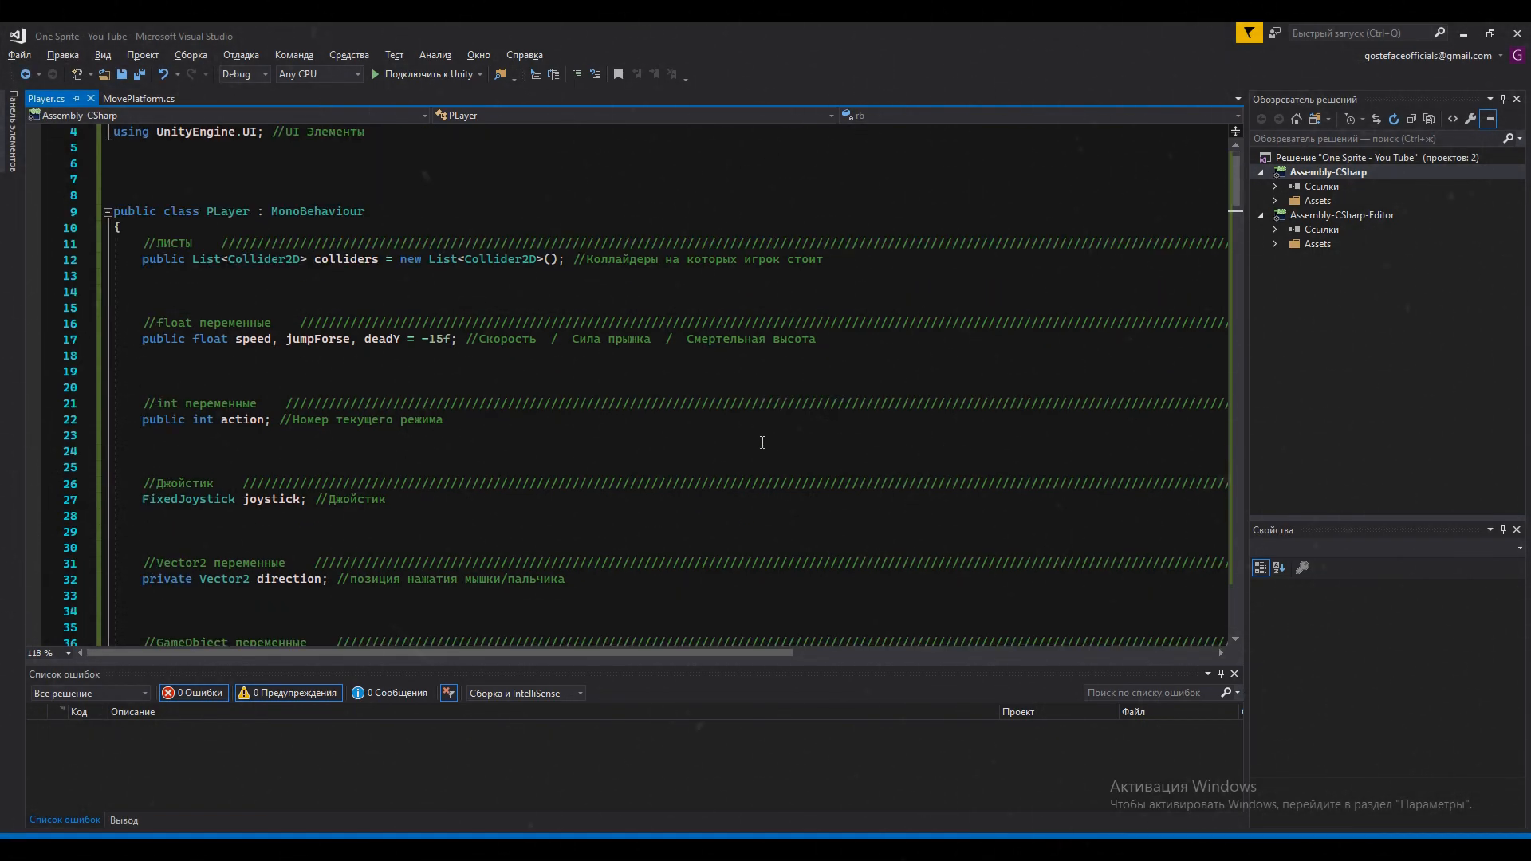
{"action": "left_click", "coordinate": [220, 419]}
{"action": "left_click", "coordinate": [345, 445]}
{"action": "left_click", "coordinate": [62, 425]}
{"action": "left_click", "coordinate": [315, 469]}
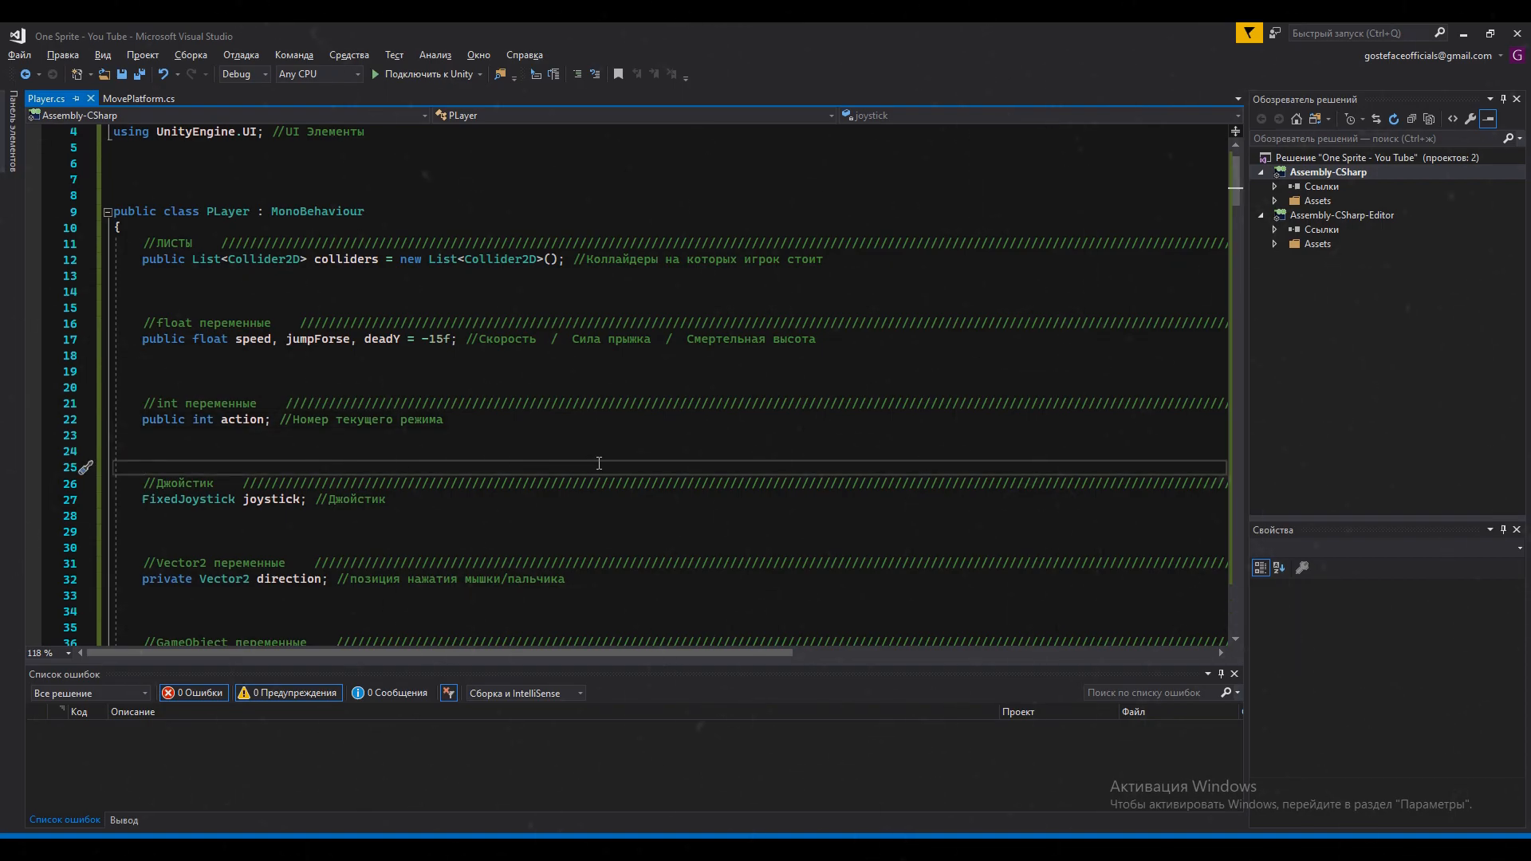
{"action": "scroll", "coordinate": [599, 463], "scroll_direction": "down", "scroll_amount": 11}
{"action": "scroll", "coordinate": [602, 462], "scroll_direction": "down", "scroll_amount": 4}
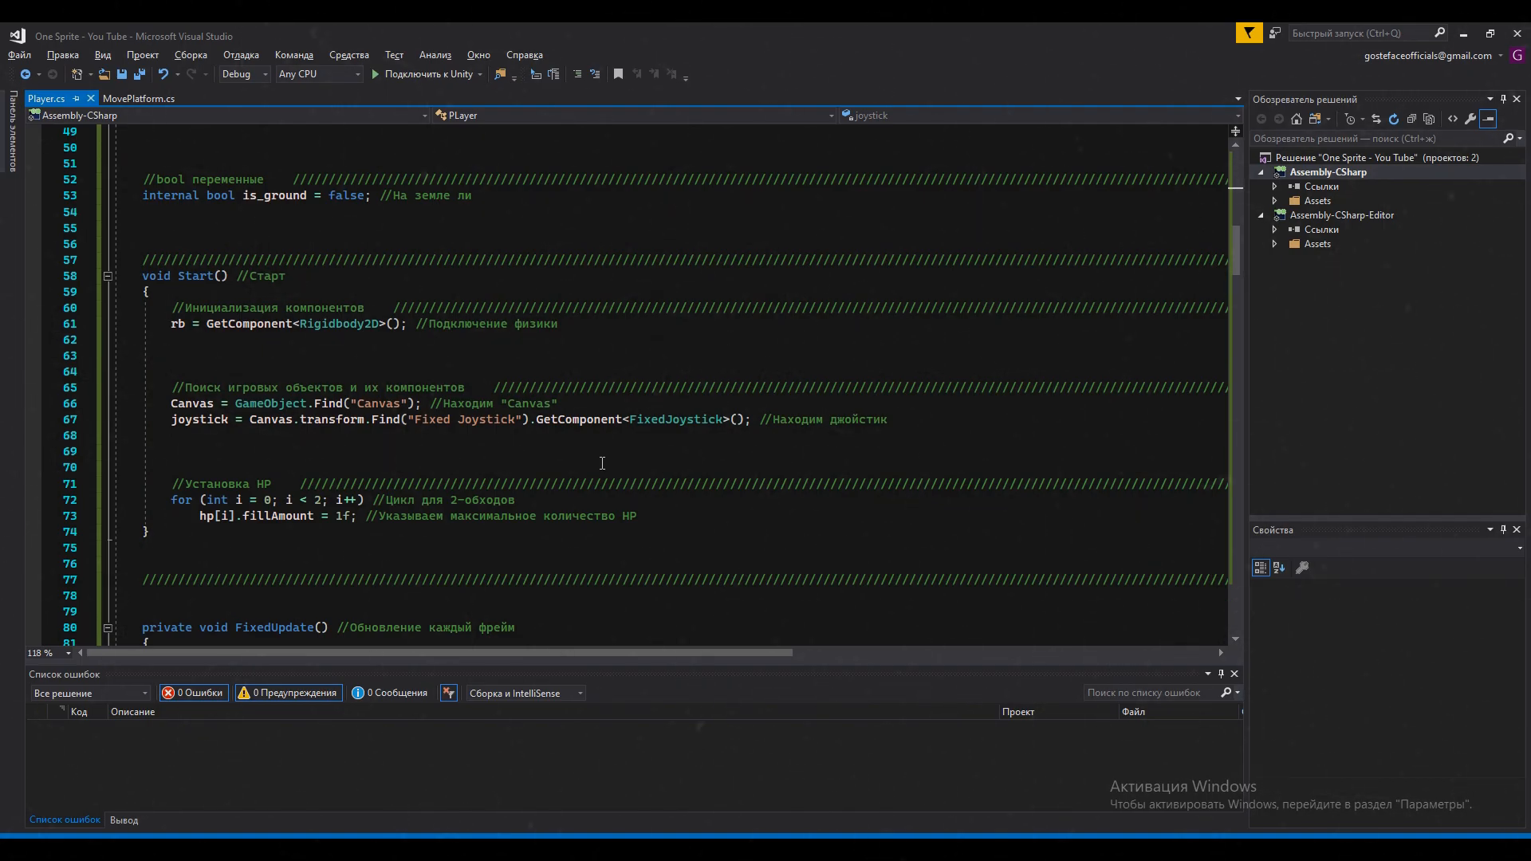
Examine the movement modes in FixedUpdate, the ground and fall checks, and the collision and trigger methods of Player.cs
{"action": "scroll", "coordinate": [602, 464], "scroll_direction": "down", "scroll_amount": 7}
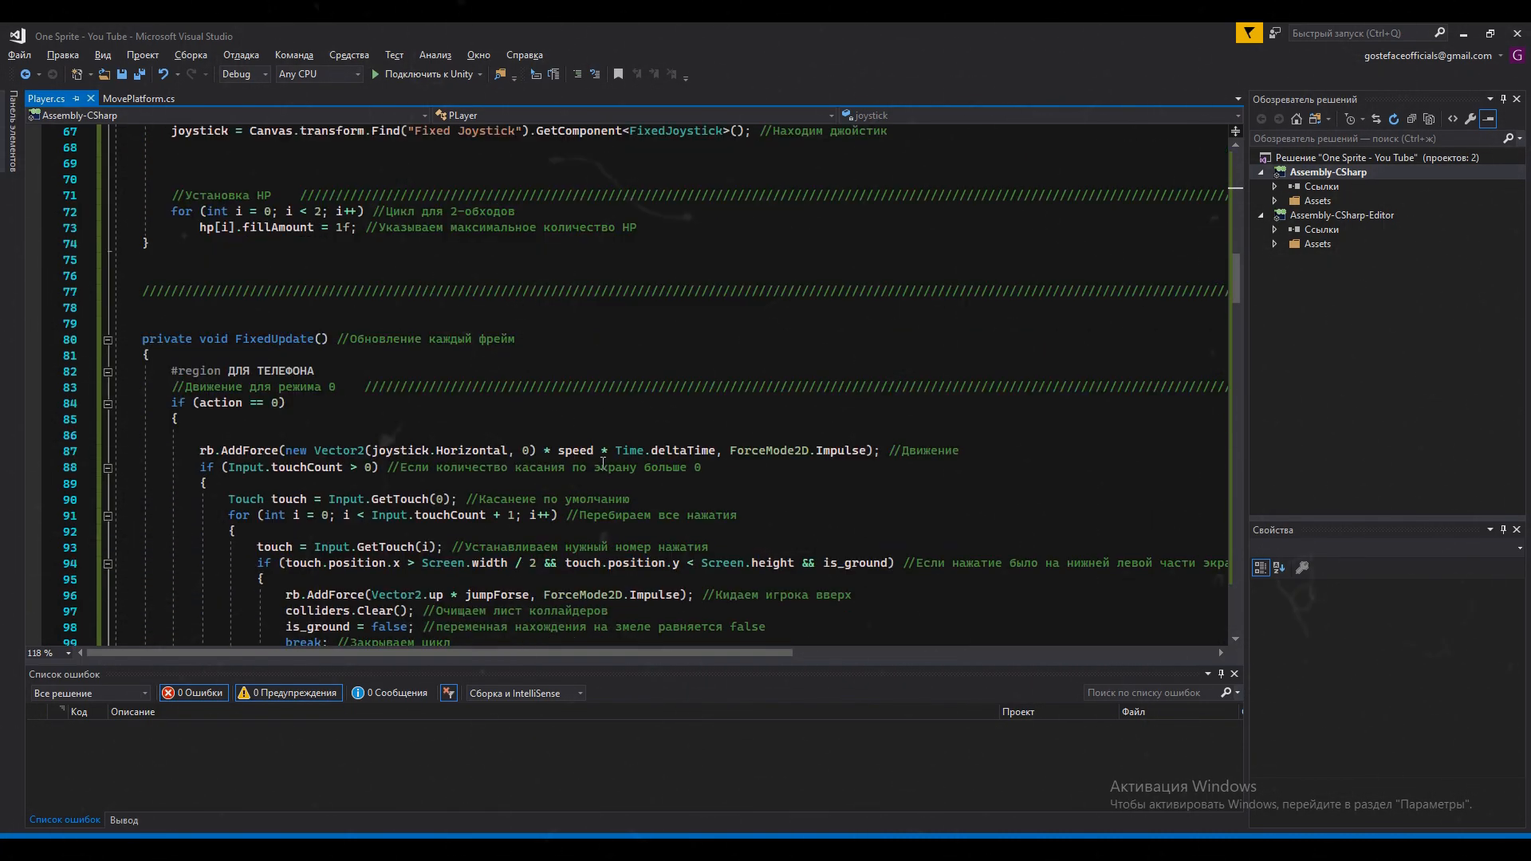
{"action": "scroll", "coordinate": [492, 451], "scroll_direction": "down", "scroll_amount": 2}
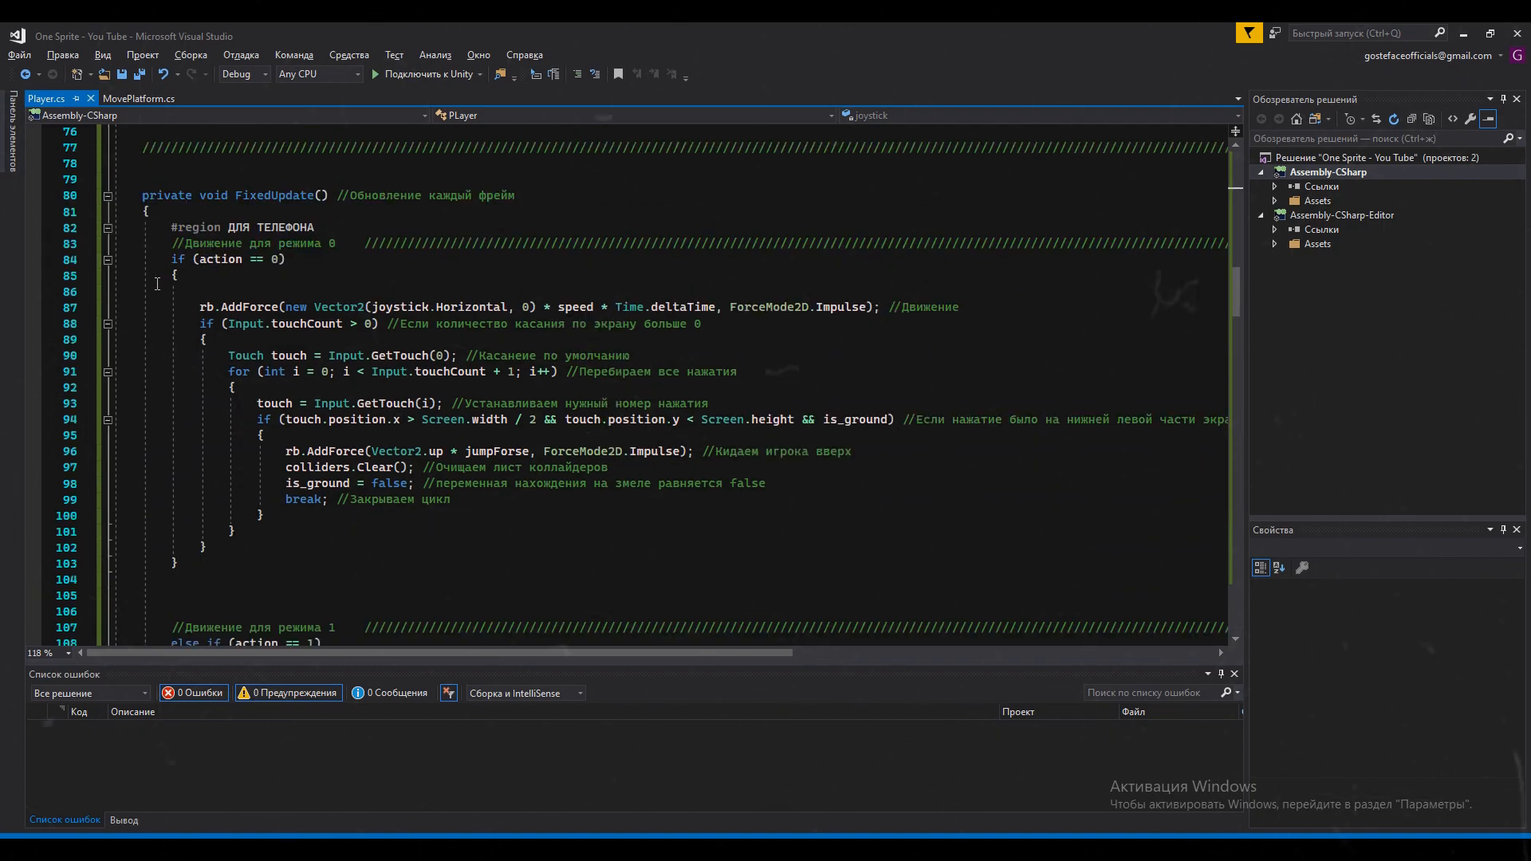
{"action": "scroll", "coordinate": [99, 360], "scroll_direction": "down", "scroll_amount": 8}
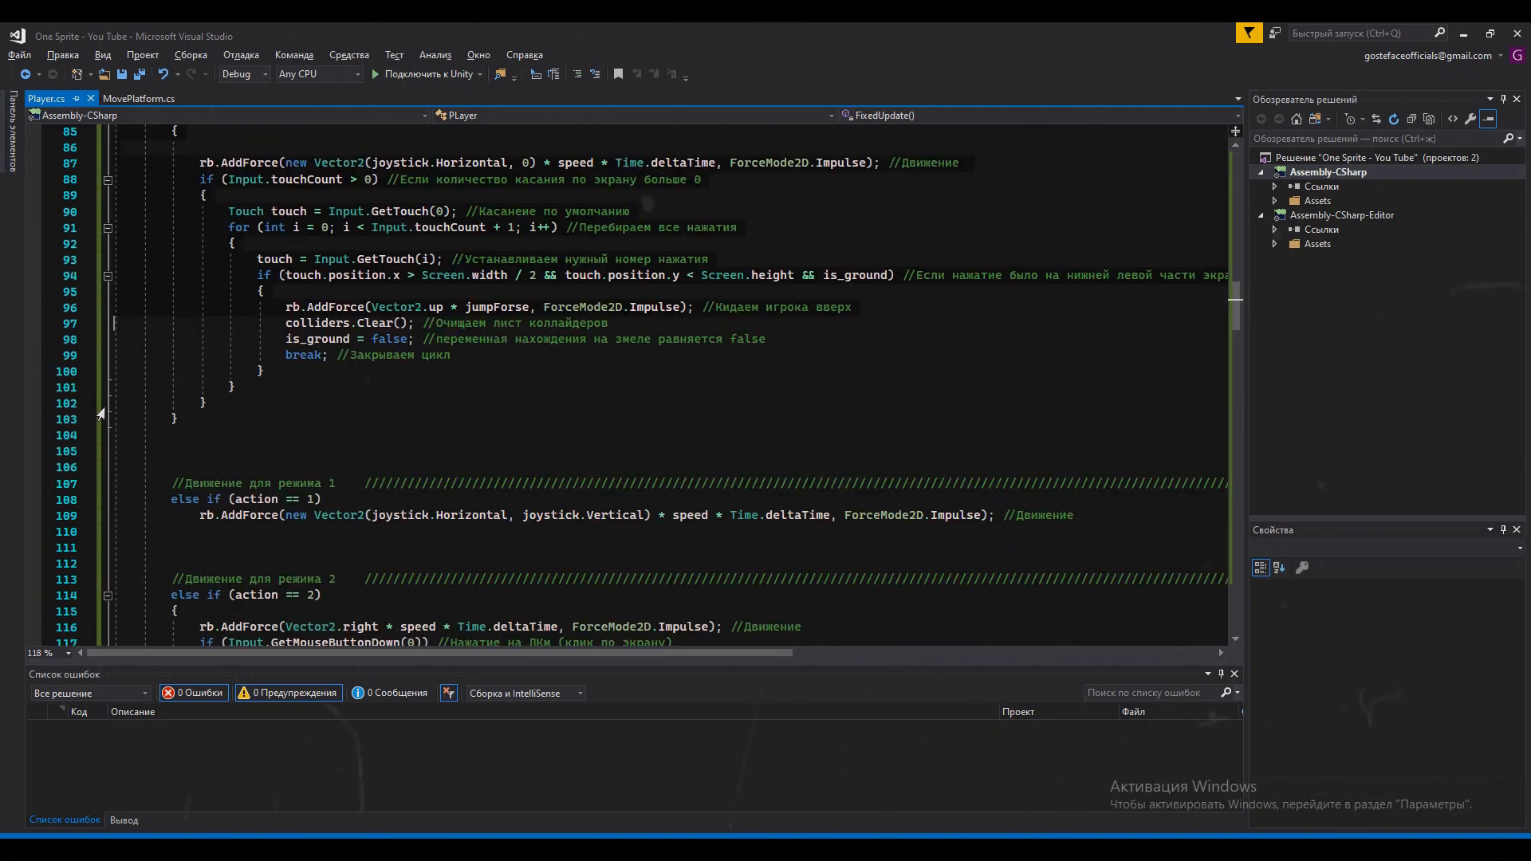
{"action": "scroll", "coordinate": [101, 436], "scroll_direction": "down", "scroll_amount": 20}
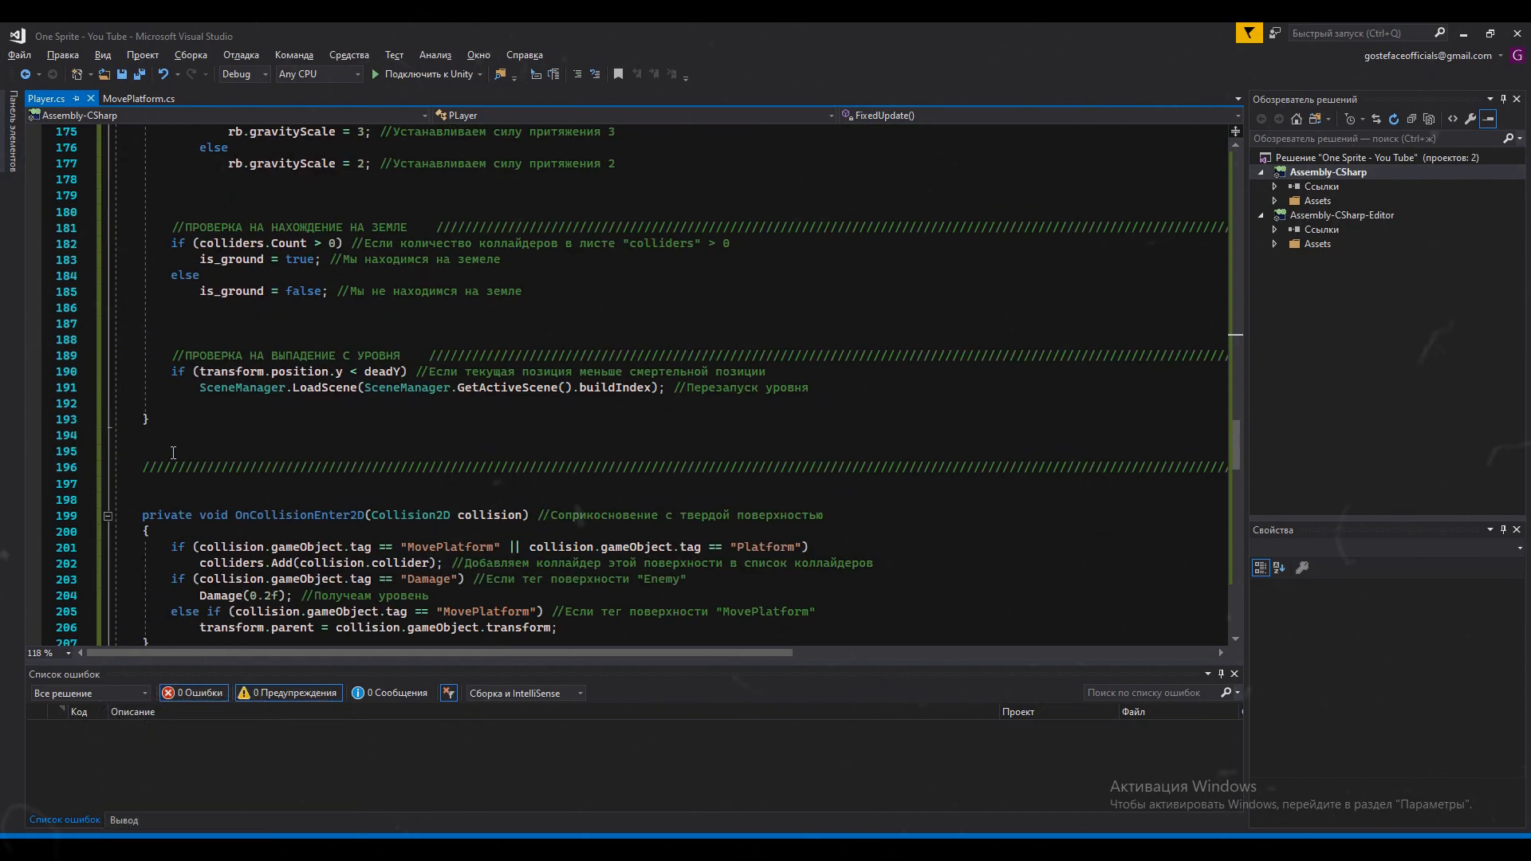
{"action": "scroll", "coordinate": [173, 452], "scroll_direction": "down", "scroll_amount": 2}
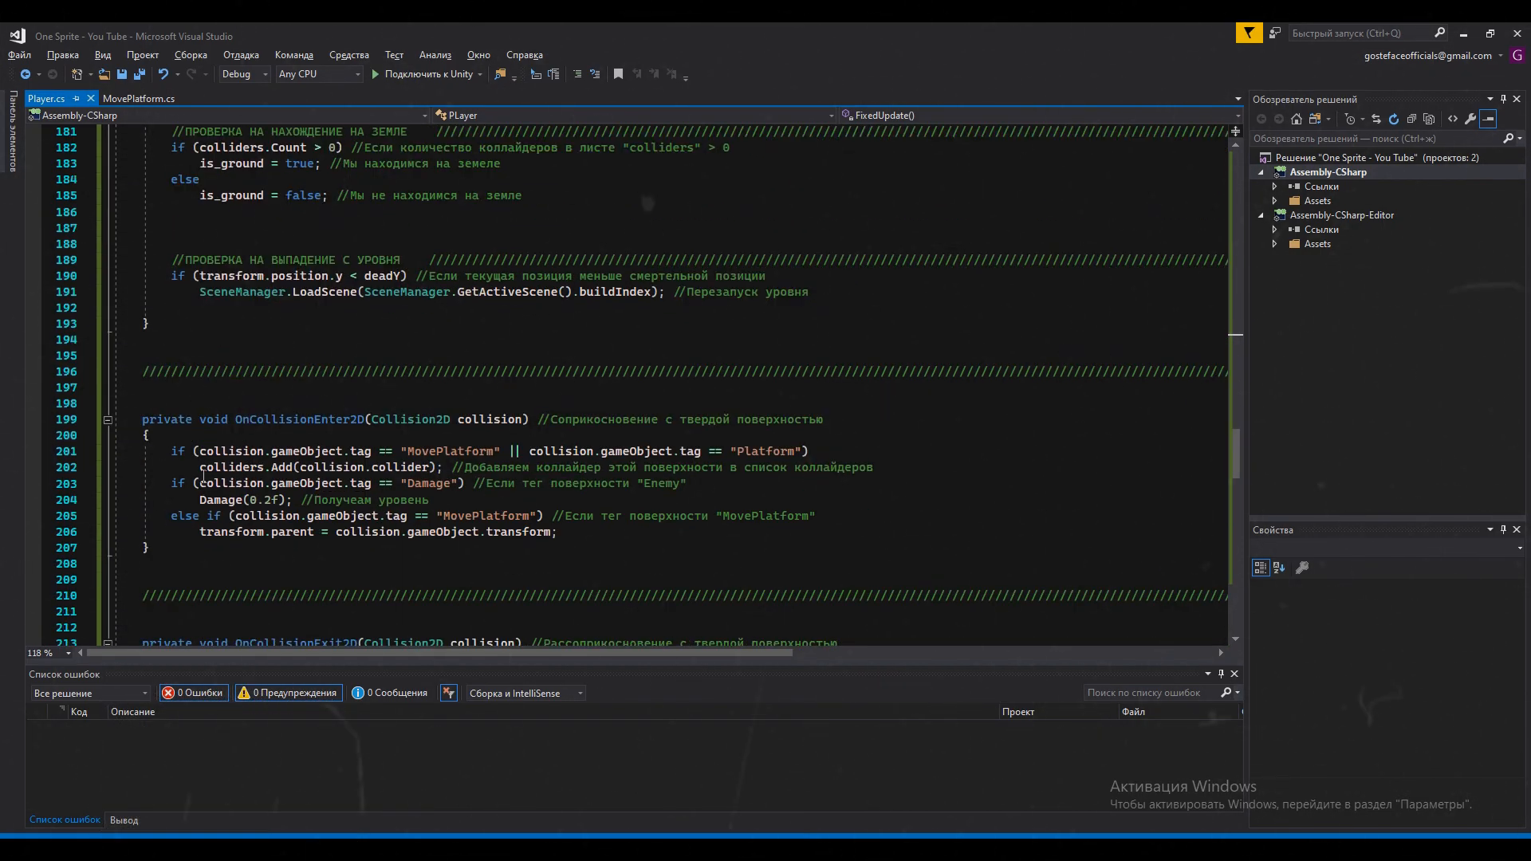
{"action": "scroll", "coordinate": [721, 552], "scroll_direction": "down", "scroll_amount": 4}
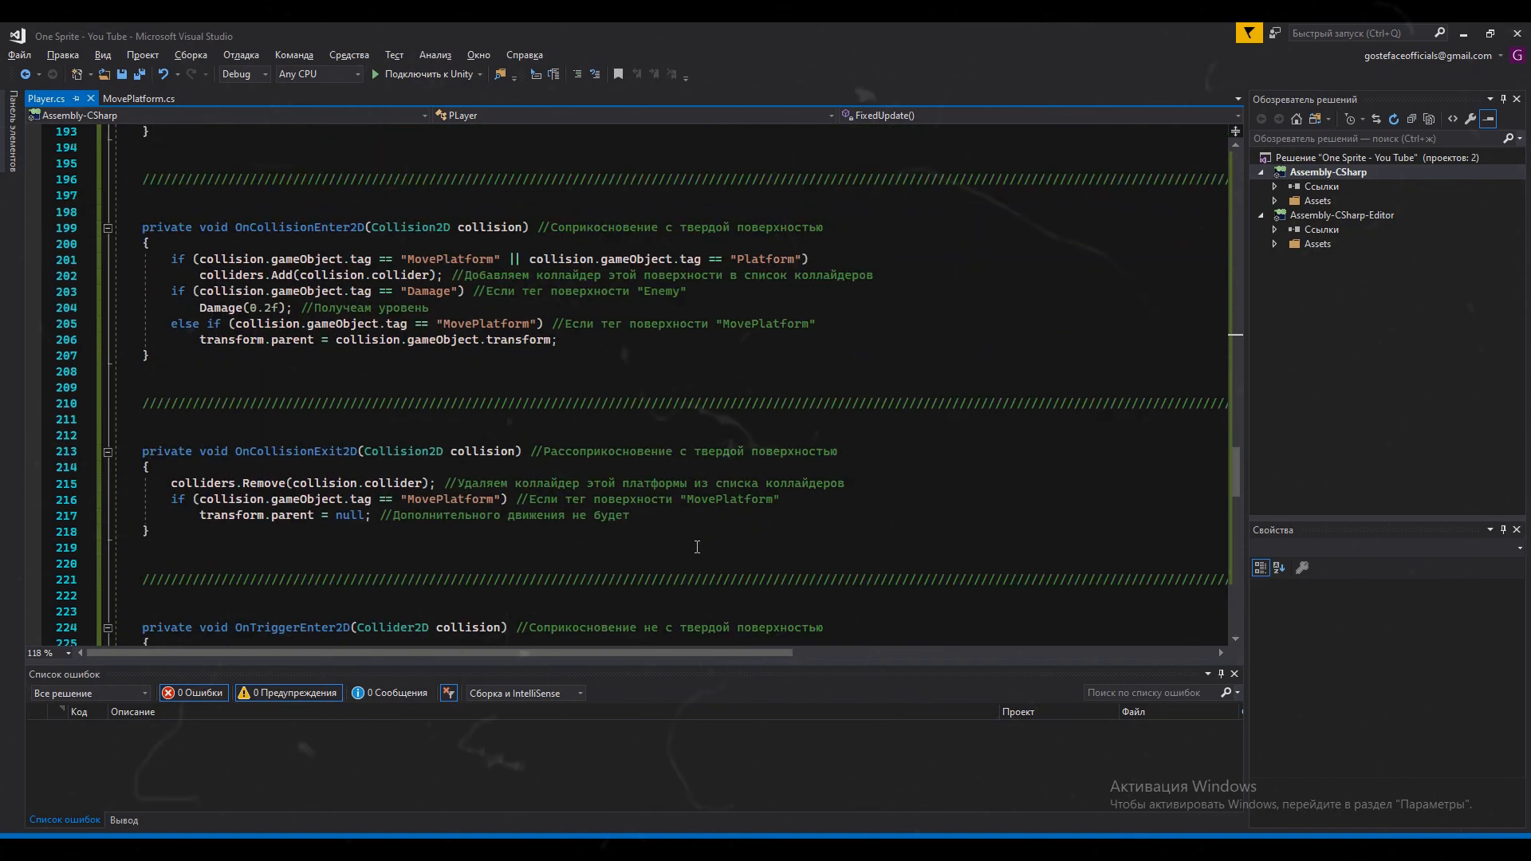
{"action": "scroll", "coordinate": [647, 566], "scroll_direction": "down", "scroll_amount": 16}
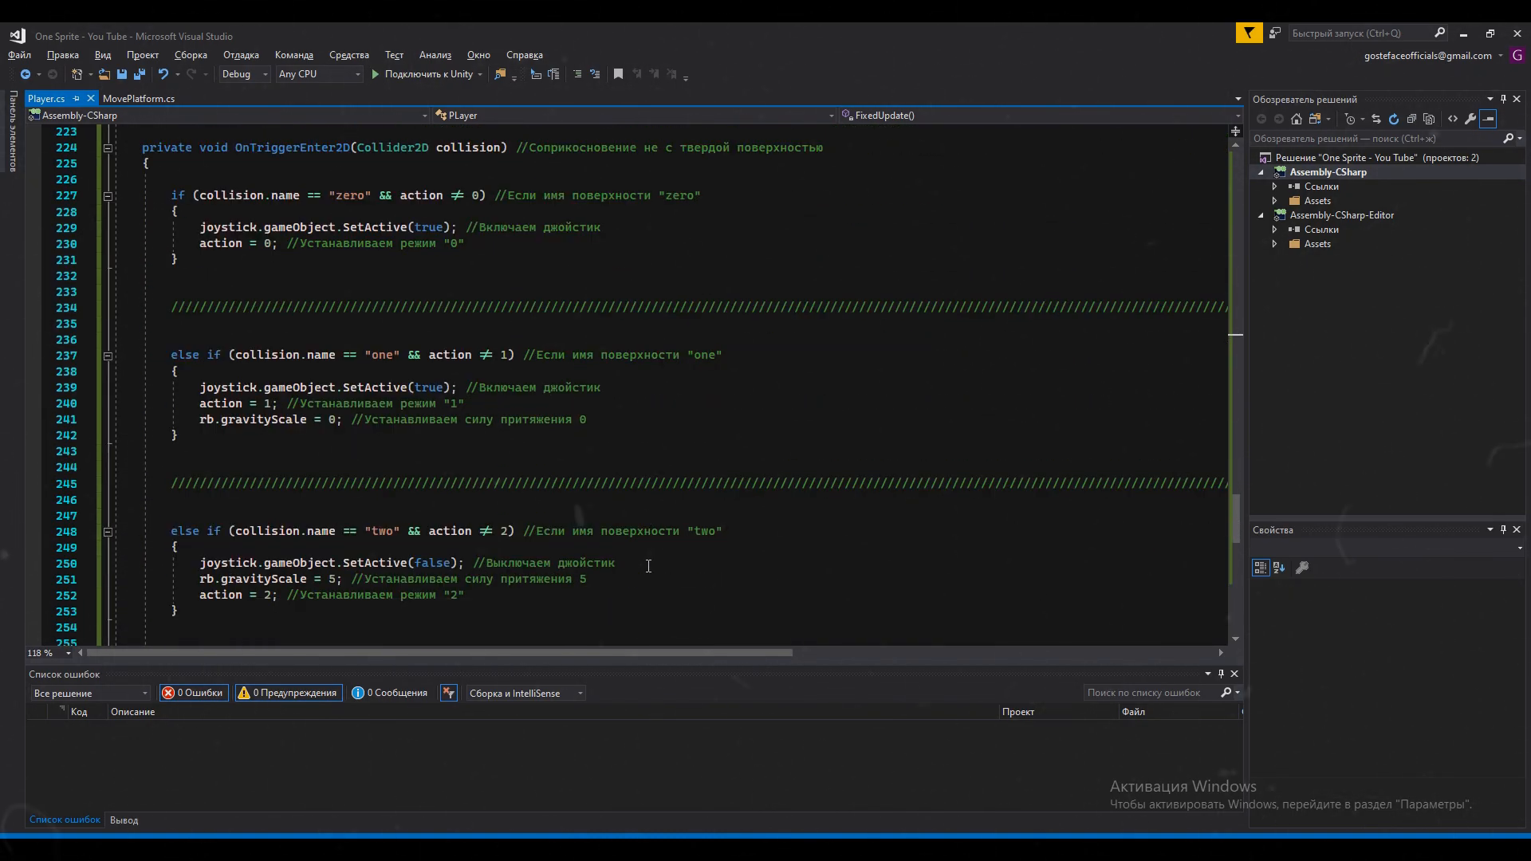
{"action": "scroll", "coordinate": [648, 566], "scroll_direction": "down", "scroll_amount": 5}
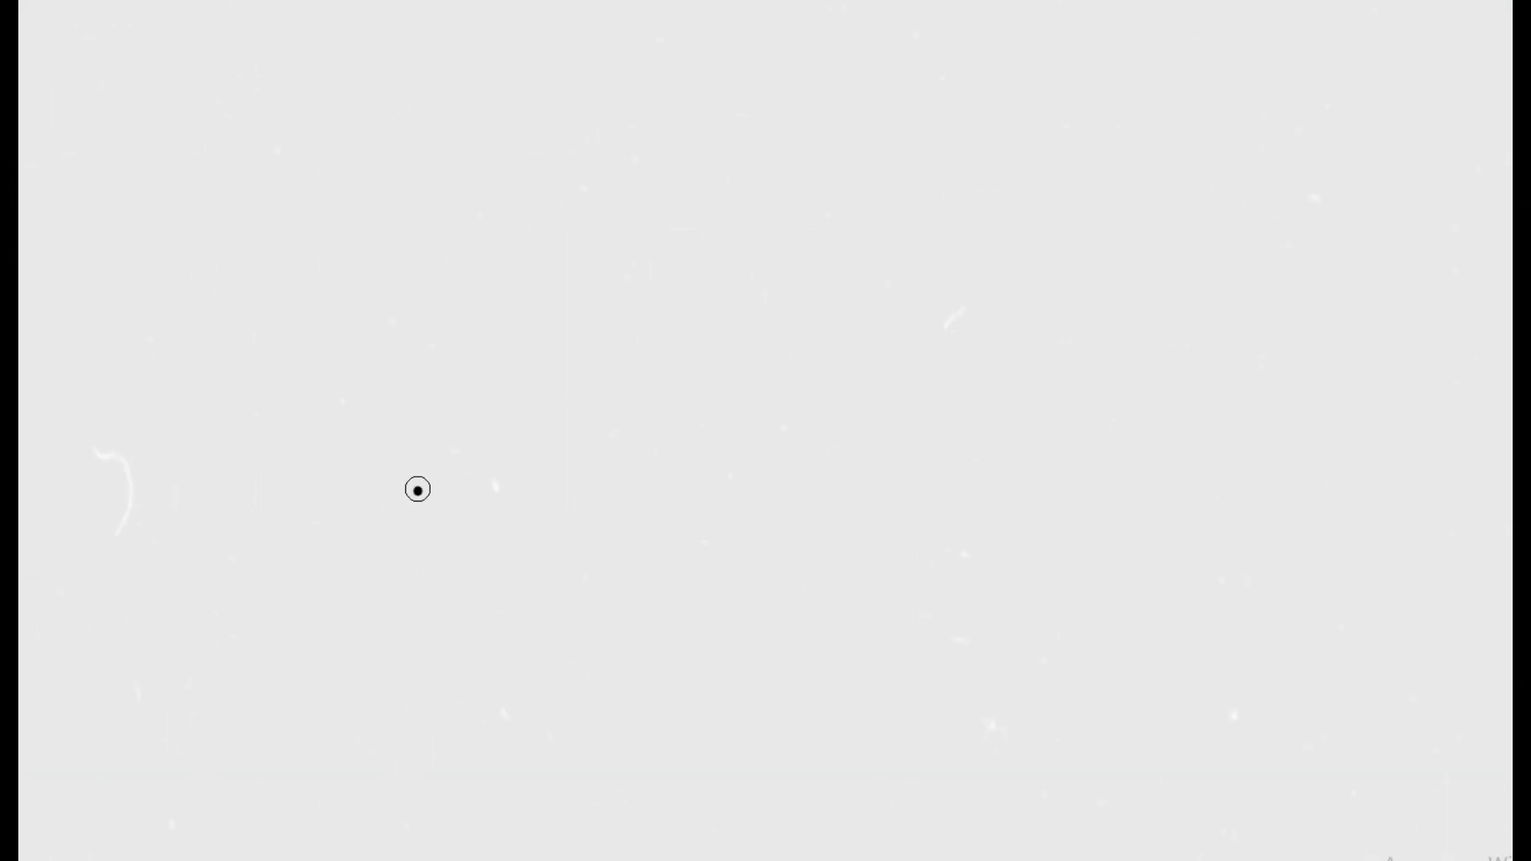
Sketch a long horizontal rectangle on a clear canvas, divided into three hatched sections
{"action": "mouse_move", "coordinate": [417, 488]}
{"action": "left_mouse_down"}
{"action": "mouse_move", "coordinate": [892, 420]}
{"action": "mouse_move", "coordinate": [417, 495]}
{"action": "left_mouse_up"}
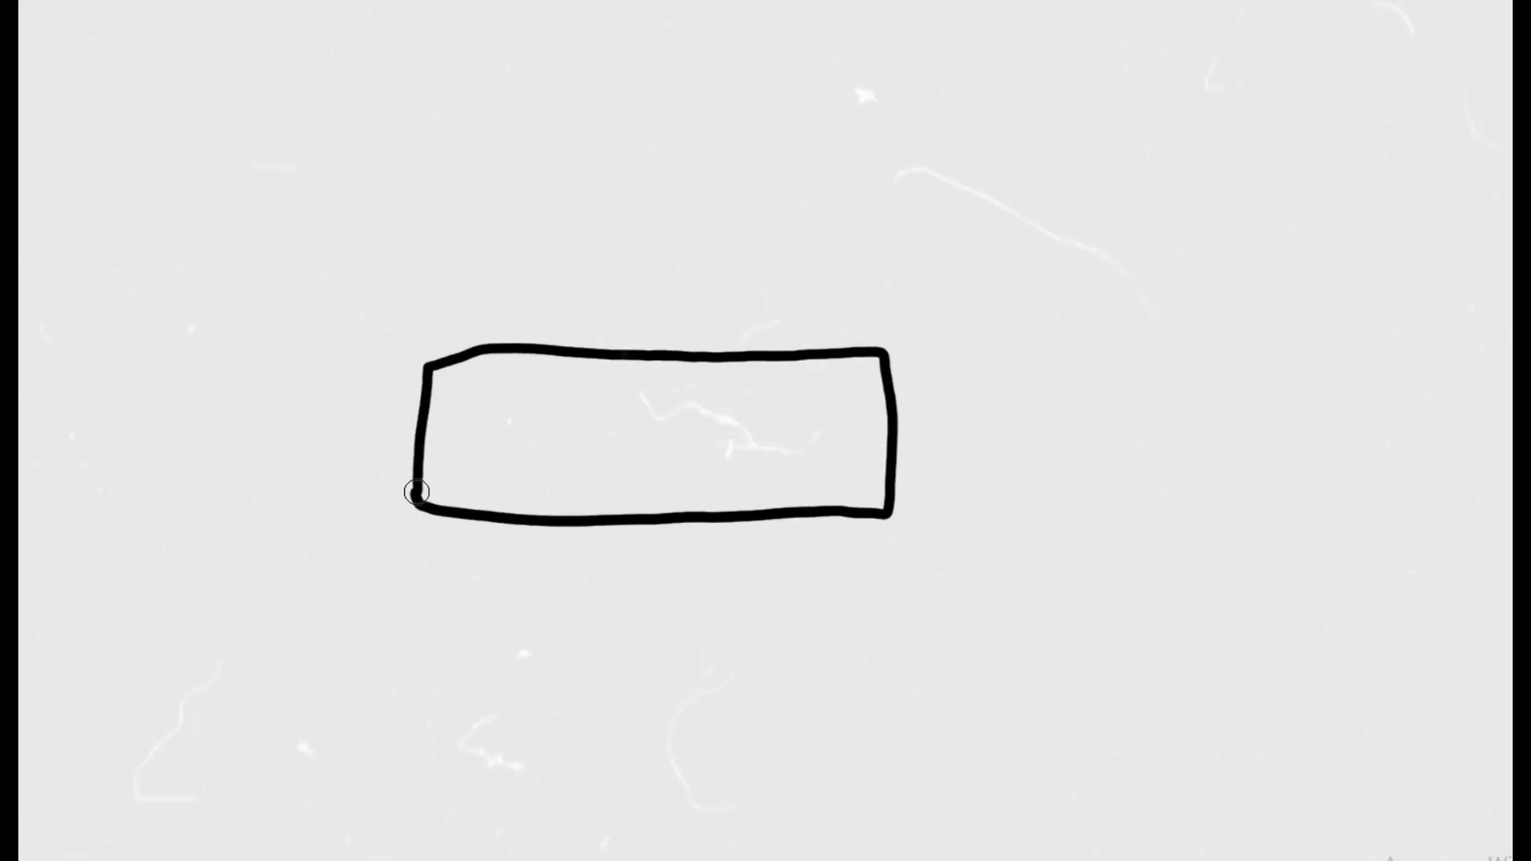
{"action": "left_click_drag", "start_coordinate": [584, 518], "coordinate": [584, 362]}
{"action": "left_click_drag", "start_coordinate": [722, 516], "coordinate": [724, 366]}
{"action": "left_click_drag", "start_coordinate": [454, 385], "coordinate": [558, 510]}
{"action": "left_click_drag", "start_coordinate": [606, 375], "coordinate": [705, 507]}
{"action": "mouse_move", "coordinate": [741, 381]}
{"action": "left_mouse_down"}
{"action": "mouse_move", "coordinate": [758, 409]}
{"action": "mouse_move", "coordinate": [867, 478]}
{"action": "left_mouse_up"}
Draw four small circles around the hatched rectangle, two stacked on each side of it
{"action": "left_click_drag", "start_coordinate": [167, 390], "coordinate": [169, 394]}
{"action": "left_click_drag", "start_coordinate": [170, 163], "coordinate": [177, 164]}
{"action": "left_click_drag", "start_coordinate": [1218, 133], "coordinate": [1222, 138]}
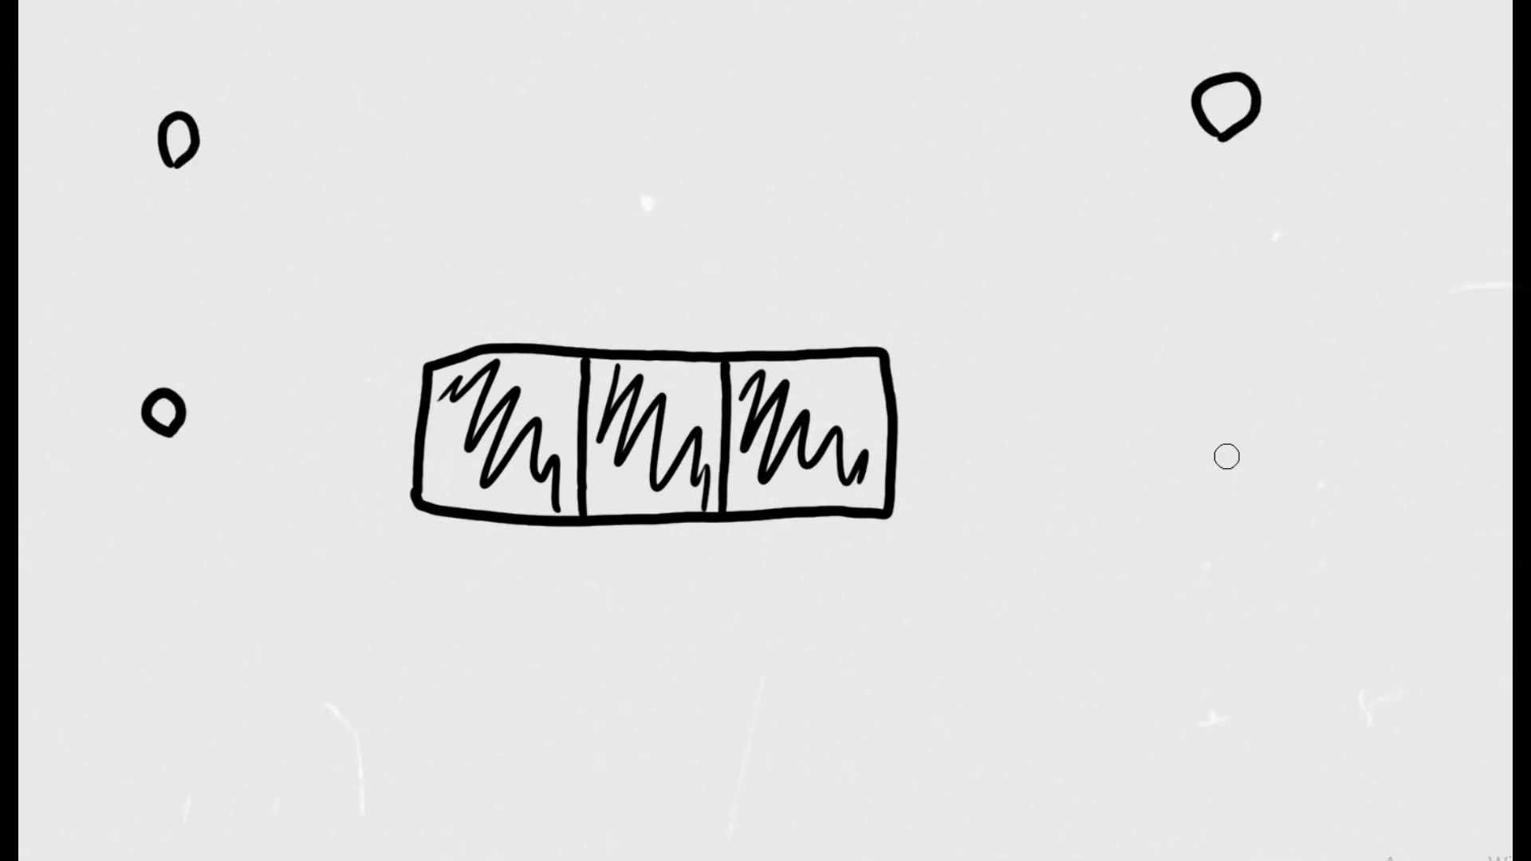
{"action": "left_click_drag", "start_coordinate": [1208, 476], "coordinate": [1212, 475]}
{"action": "left_click_drag", "start_coordinate": [1208, 106], "coordinate": [1233, 104]}
Draw arrows tracing a loop from the hatched rectangle through the four circles and back to the rectangle
{"action": "left_click_drag", "start_coordinate": [379, 466], "coordinate": [240, 452]}
{"action": "left_click_drag", "start_coordinate": [263, 486], "coordinate": [263, 432]}
{"action": "left_click_drag", "start_coordinate": [151, 343], "coordinate": [152, 201]}
{"action": "left_click_drag", "start_coordinate": [239, 136], "coordinate": [1172, 84]}
{"action": "left_click_drag", "start_coordinate": [1214, 195], "coordinate": [1258, 368]}
{"action": "left_click_drag", "start_coordinate": [1138, 442], "coordinate": [944, 501]}
{"action": "left_click_drag", "start_coordinate": [964, 451], "coordinate": [982, 554]}
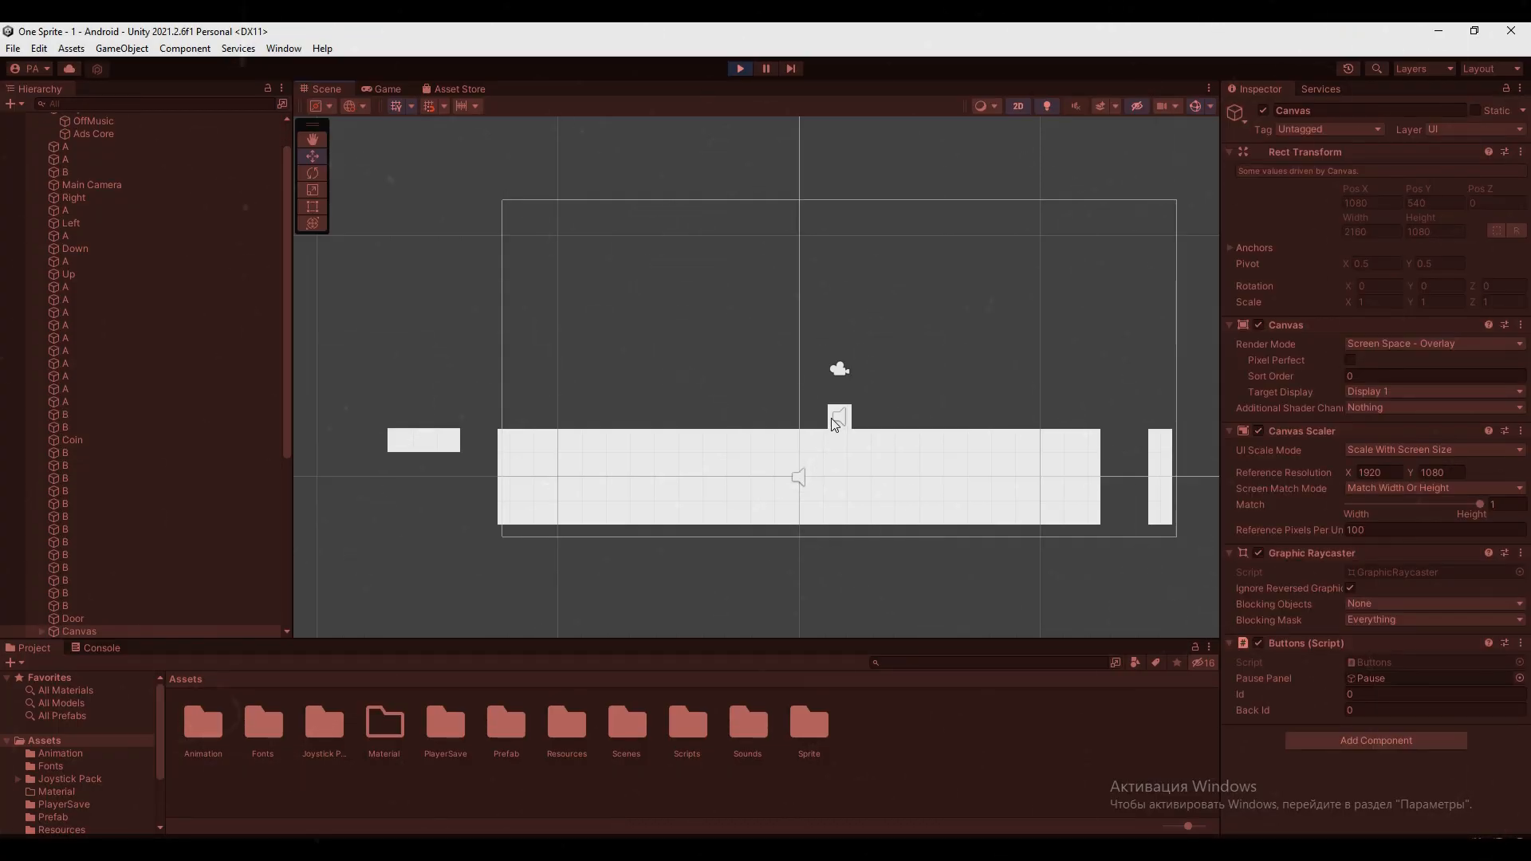
In Unity's running scene, inspect the Player and the small PlatformMove (9), and move the Player above that platform
{"action": "left_click", "coordinate": [835, 418]}
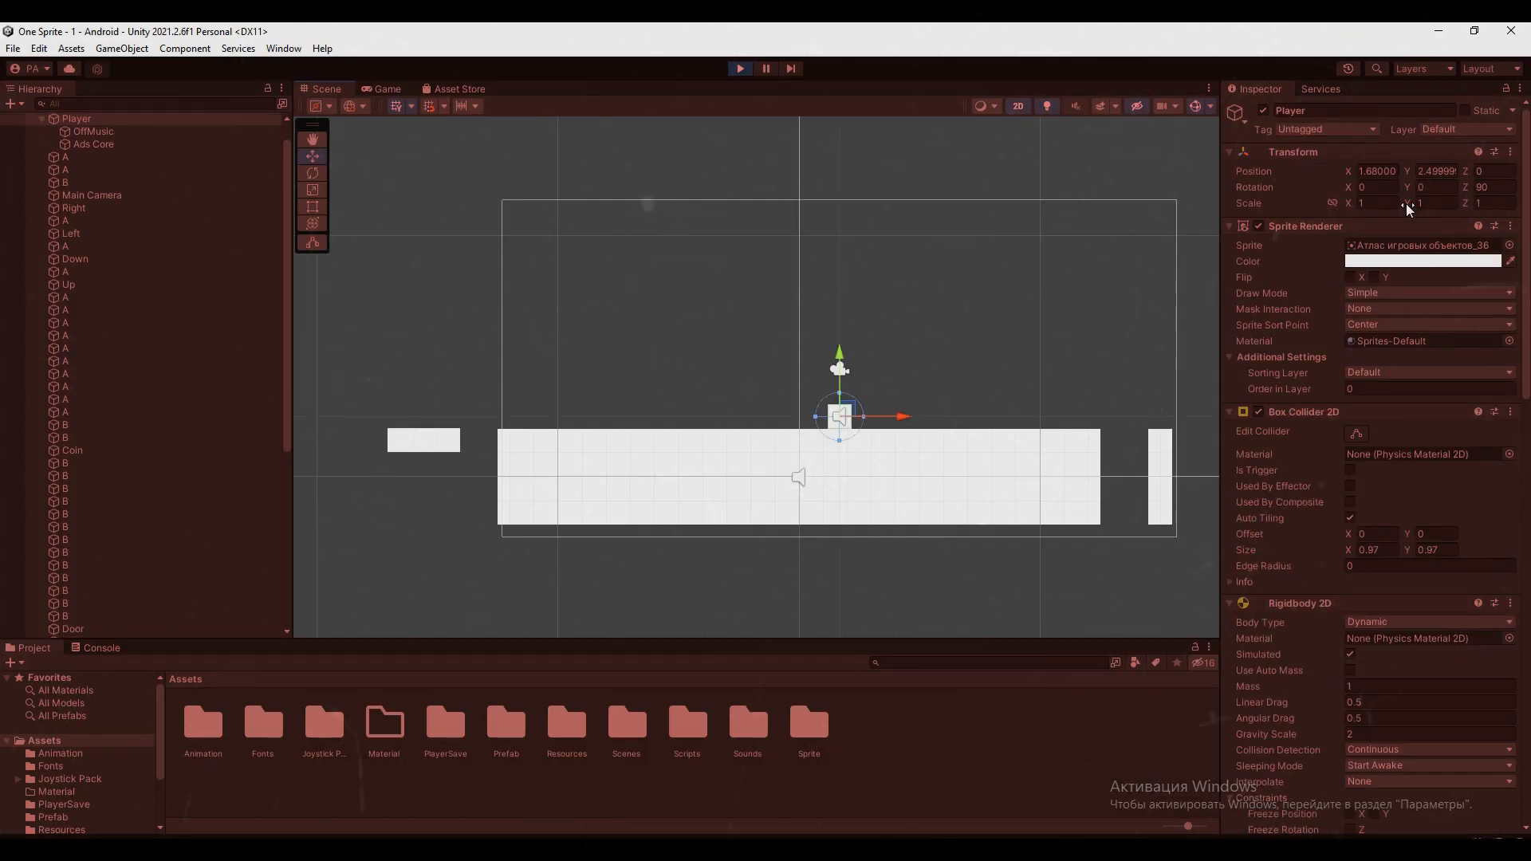
{"action": "left_click", "coordinate": [410, 440]}
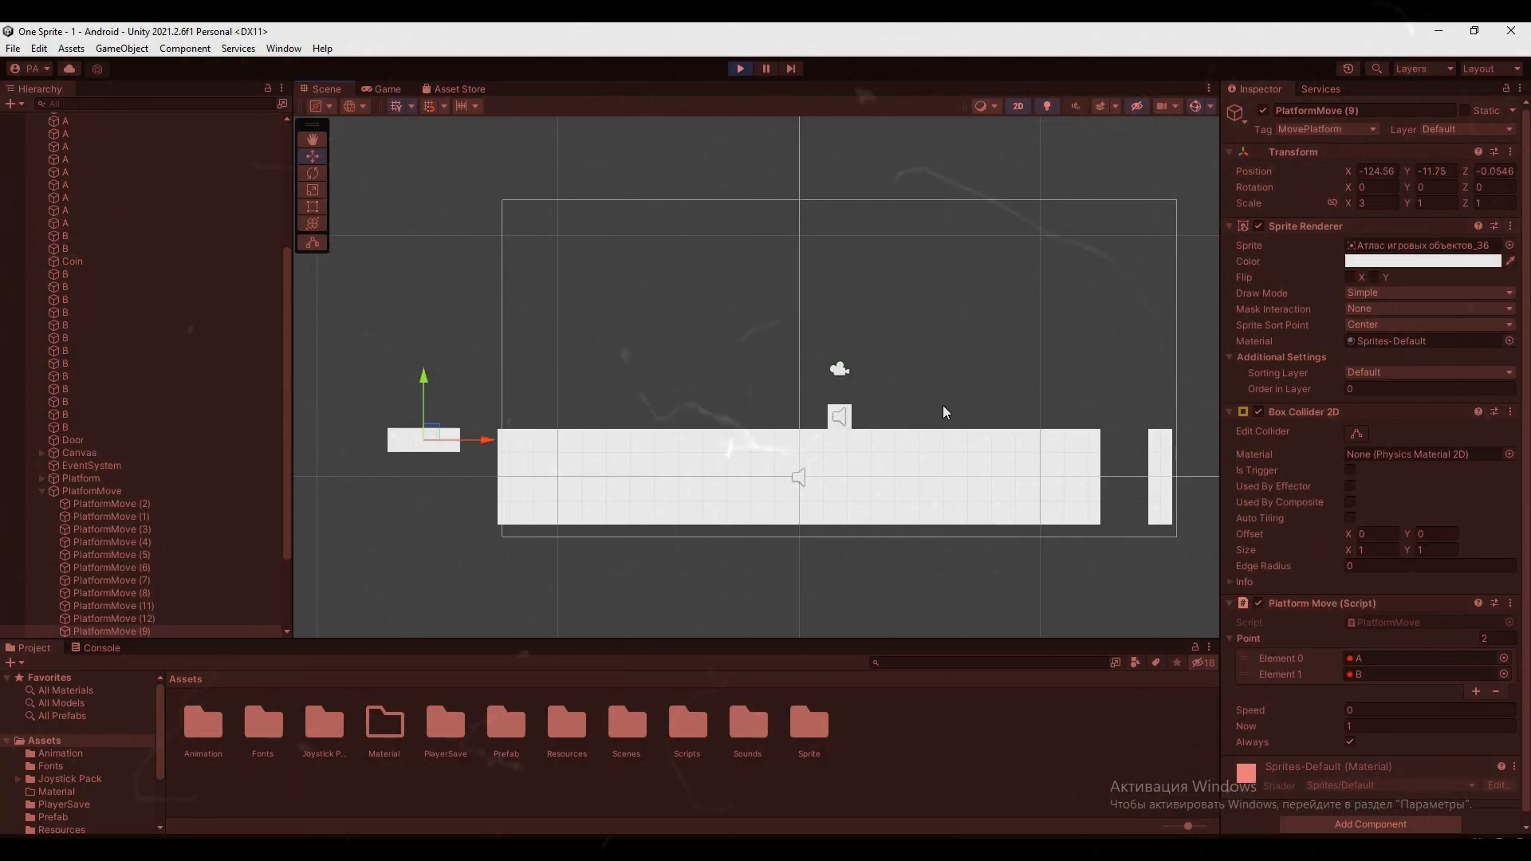
{"action": "left_click", "coordinate": [839, 416]}
{"action": "left_click_drag", "start_coordinate": [838, 416], "coordinate": [434, 317]}
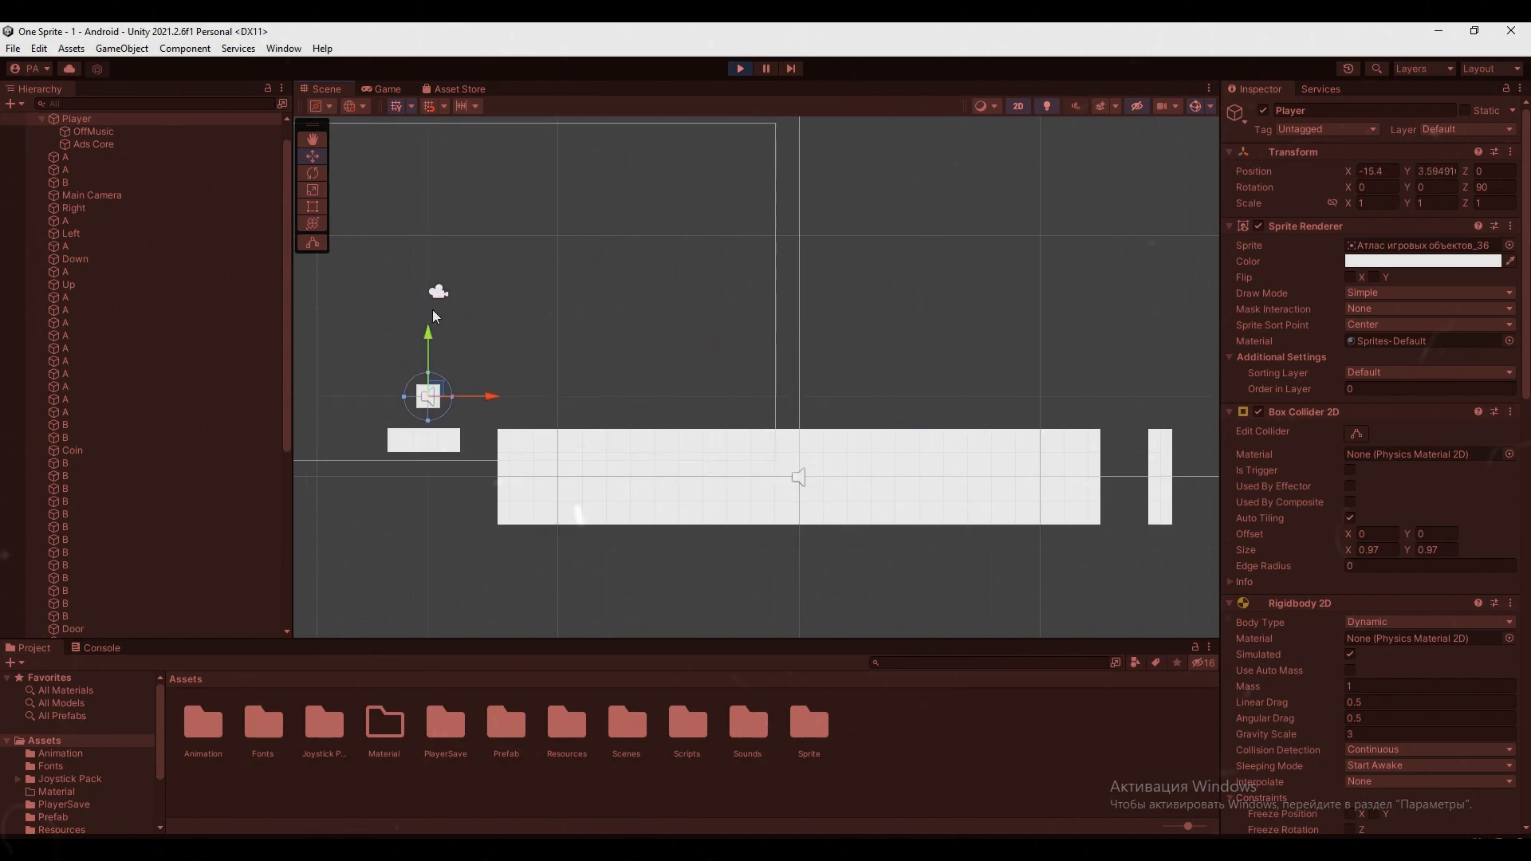
Test the player with the on-screen joystick in the Game view, and move it toward the small platform again in the Scene view
{"action": "left_click", "coordinate": [387, 89]}
{"action": "left_click_drag", "start_coordinate": [461, 477], "coordinate": [415, 307]}
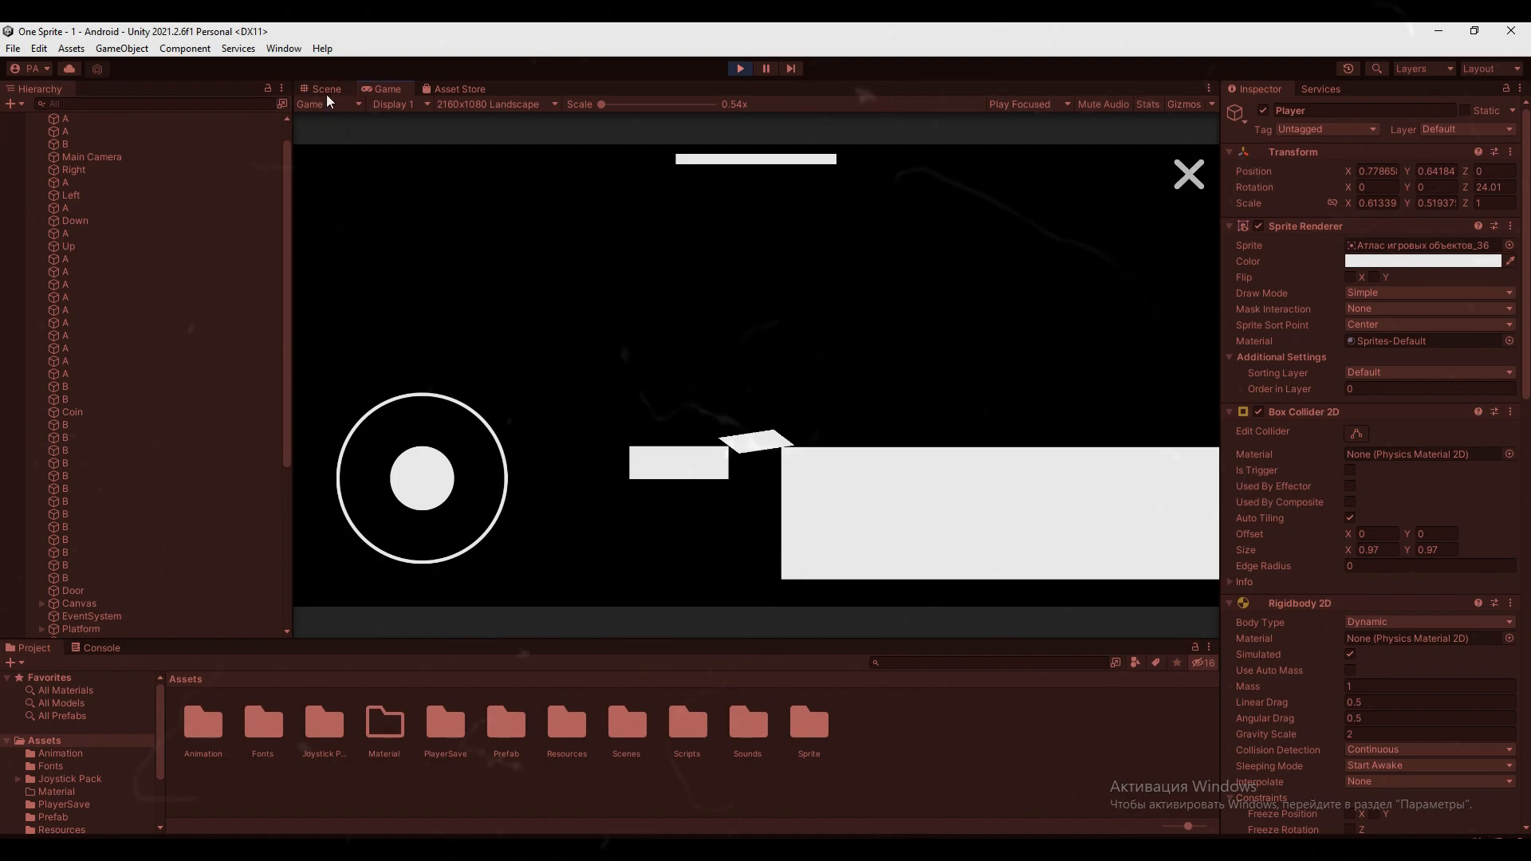
{"action": "left_click", "coordinate": [326, 90]}
{"action": "mouse_move", "coordinate": [488, 416]}
{"action": "left_mouse_down"}
{"action": "mouse_move", "coordinate": [816, 417]}
{"action": "mouse_move", "coordinate": [804, 360]}
{"action": "mouse_move", "coordinate": [546, 338]}
{"action": "mouse_move", "coordinate": [471, 398]}
{"action": "mouse_move", "coordinate": [491, 413]}
{"action": "mouse_move", "coordinate": [503, 401]}
{"action": "left_mouse_up"}
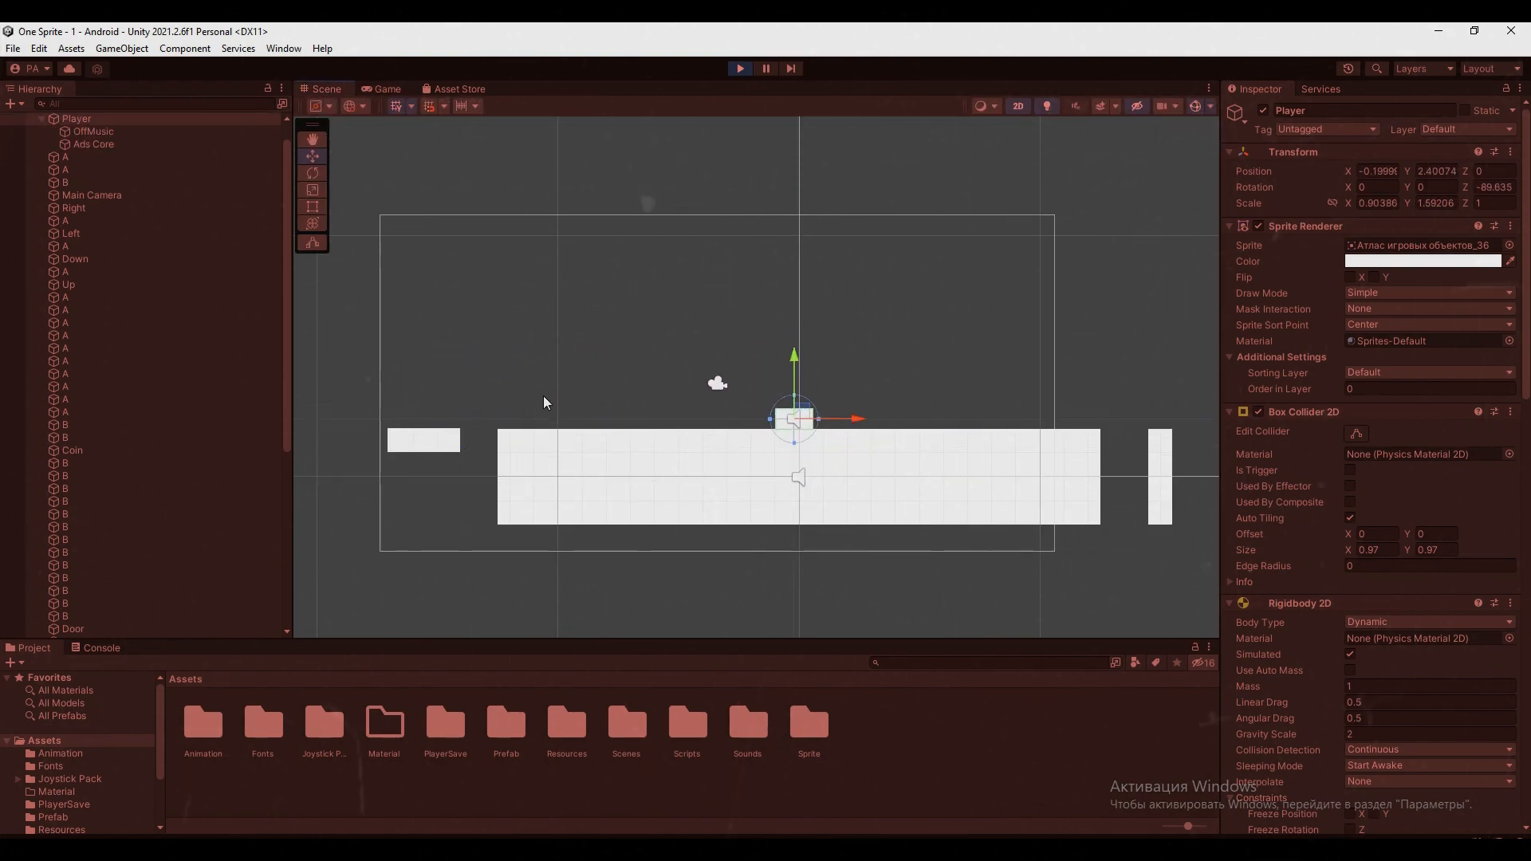
{"action": "left_click_drag", "start_coordinate": [795, 414], "coordinate": [393, 408]}
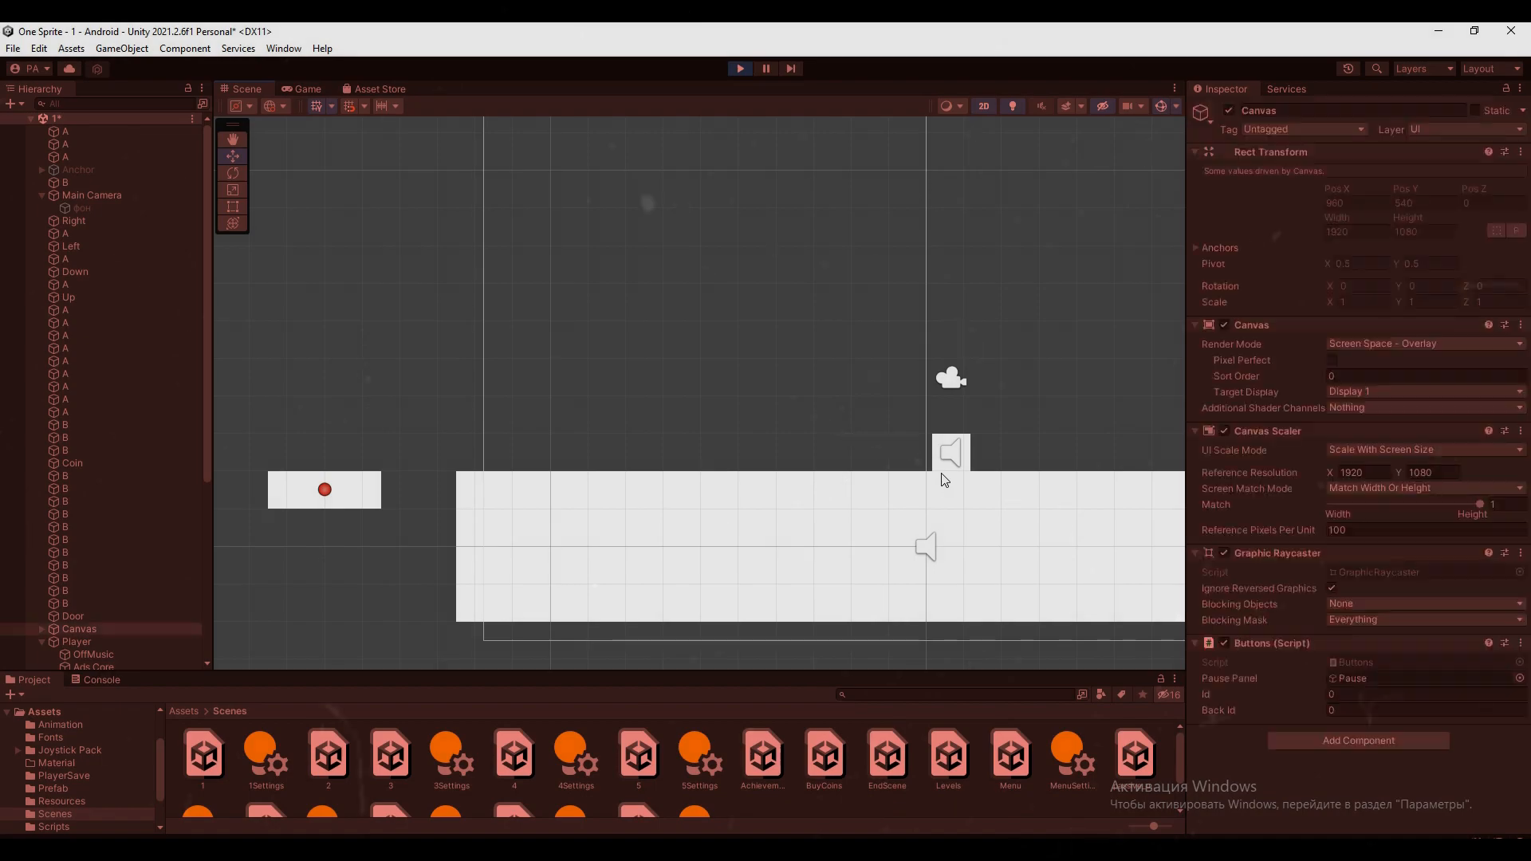
Select the Player and move it along the large platform toward the small moving platform, repeating the move
{"action": "left_click", "coordinate": [941, 472]}
{"action": "scroll", "coordinate": [1330, 658], "scroll_direction": "down", "scroll_amount": 3}
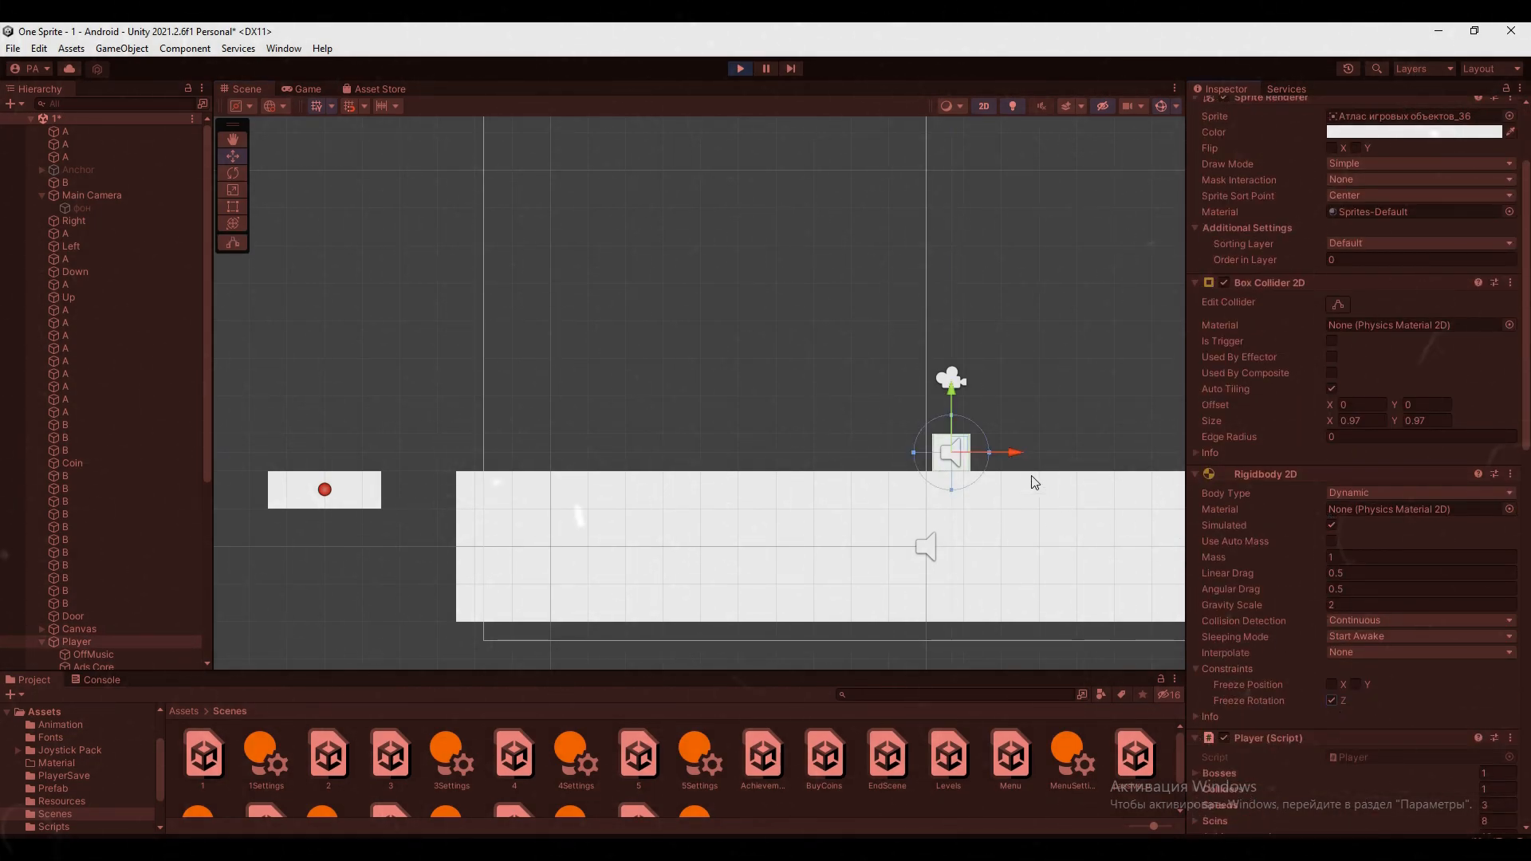
{"action": "left_click_drag", "start_coordinate": [955, 443], "coordinate": [568, 439]}
{"action": "middle_click_drag", "start_coordinate": [604, 465], "coordinate": [817, 510]}
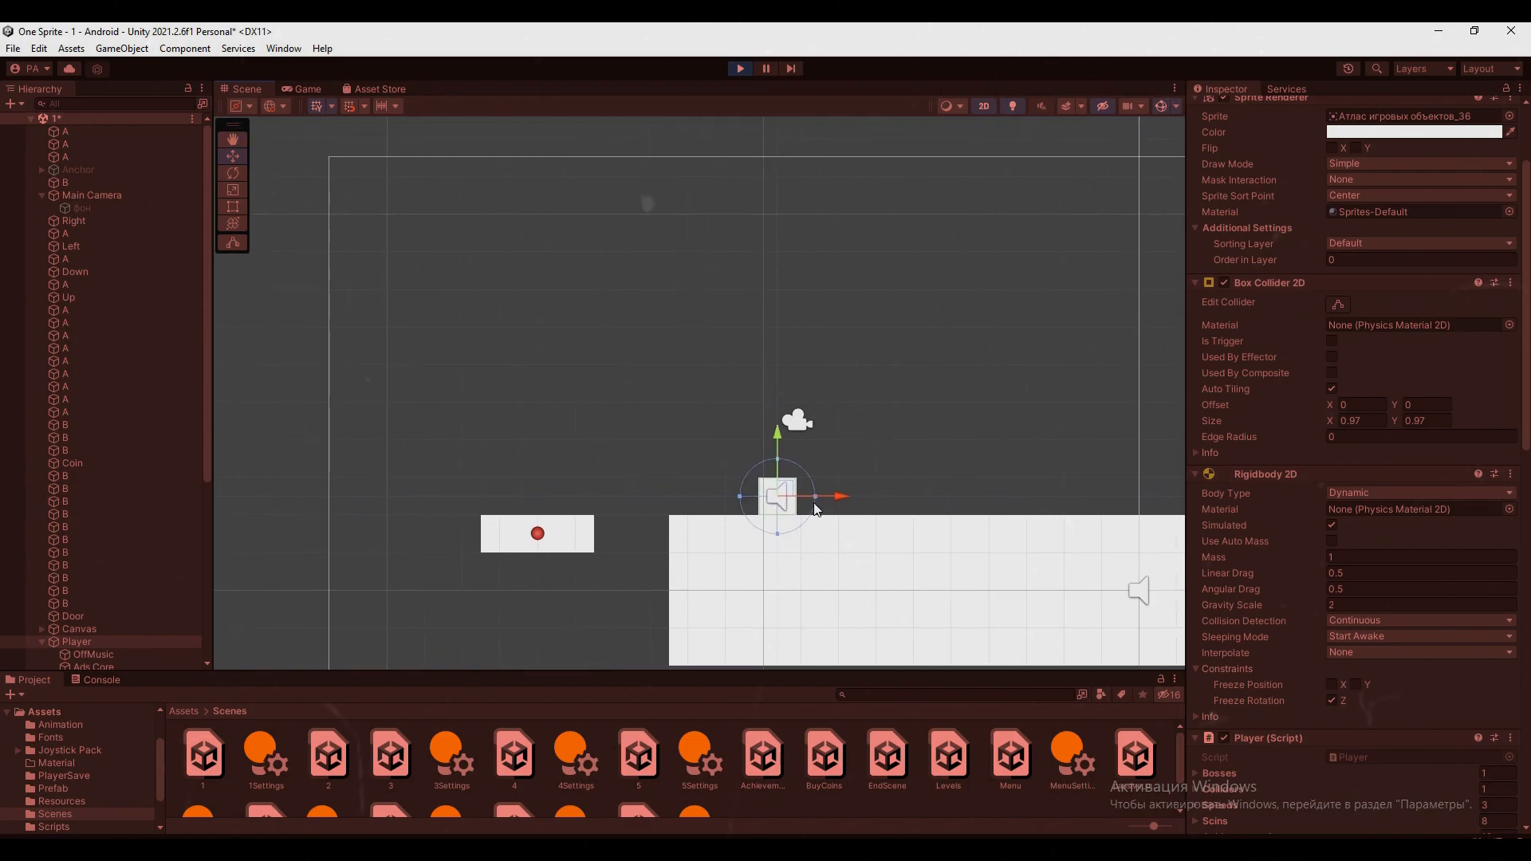
{"action": "scroll", "coordinate": [793, 524], "scroll_direction": "up", "scroll_amount": 4}
{"action": "scroll", "coordinate": [669, 529], "scroll_direction": "up", "scroll_amount": 9}
{"action": "middle_click_drag", "start_coordinate": [607, 529], "coordinate": [866, 463]}
{"action": "left_click_drag", "start_coordinate": [995, 440], "coordinate": [671, 428]}
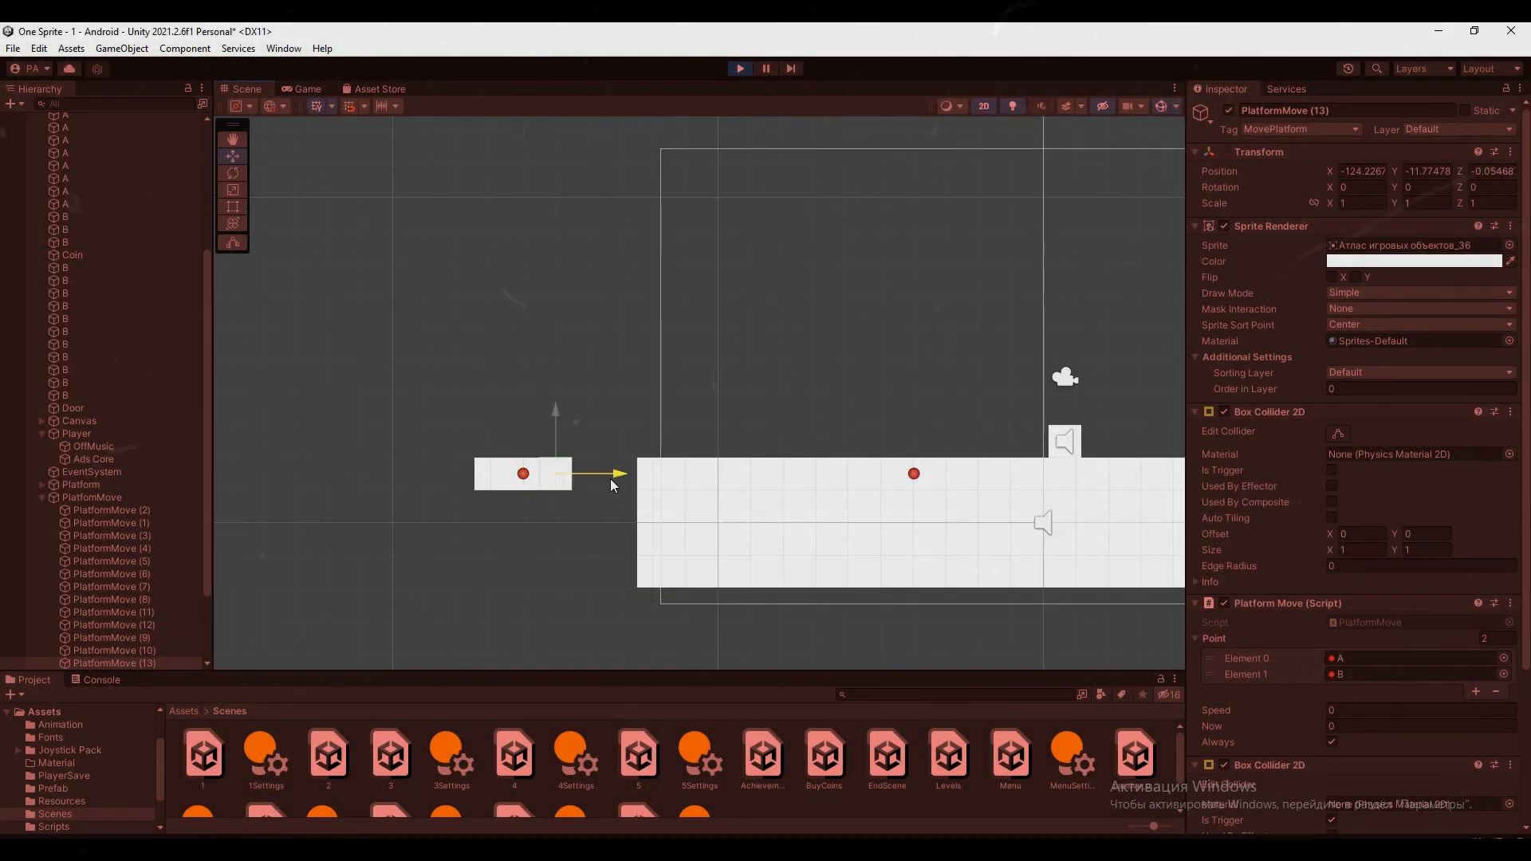
Reselect the Player standing on the large platform and move it above the gap beside the small segmented platform
{"action": "left_click", "coordinate": [604, 512]}
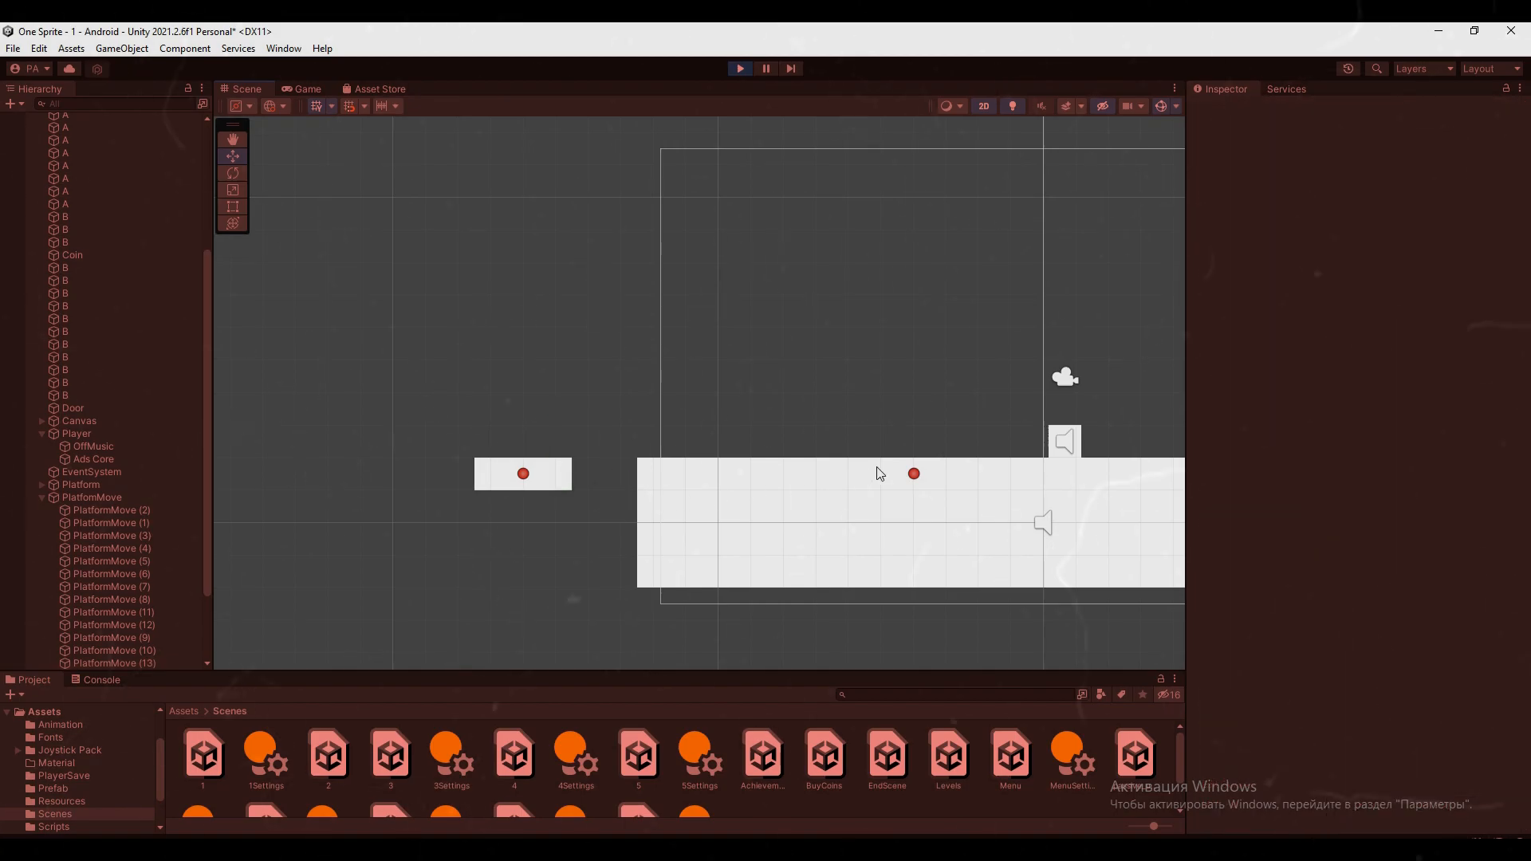
{"action": "left_click", "coordinate": [1053, 452]}
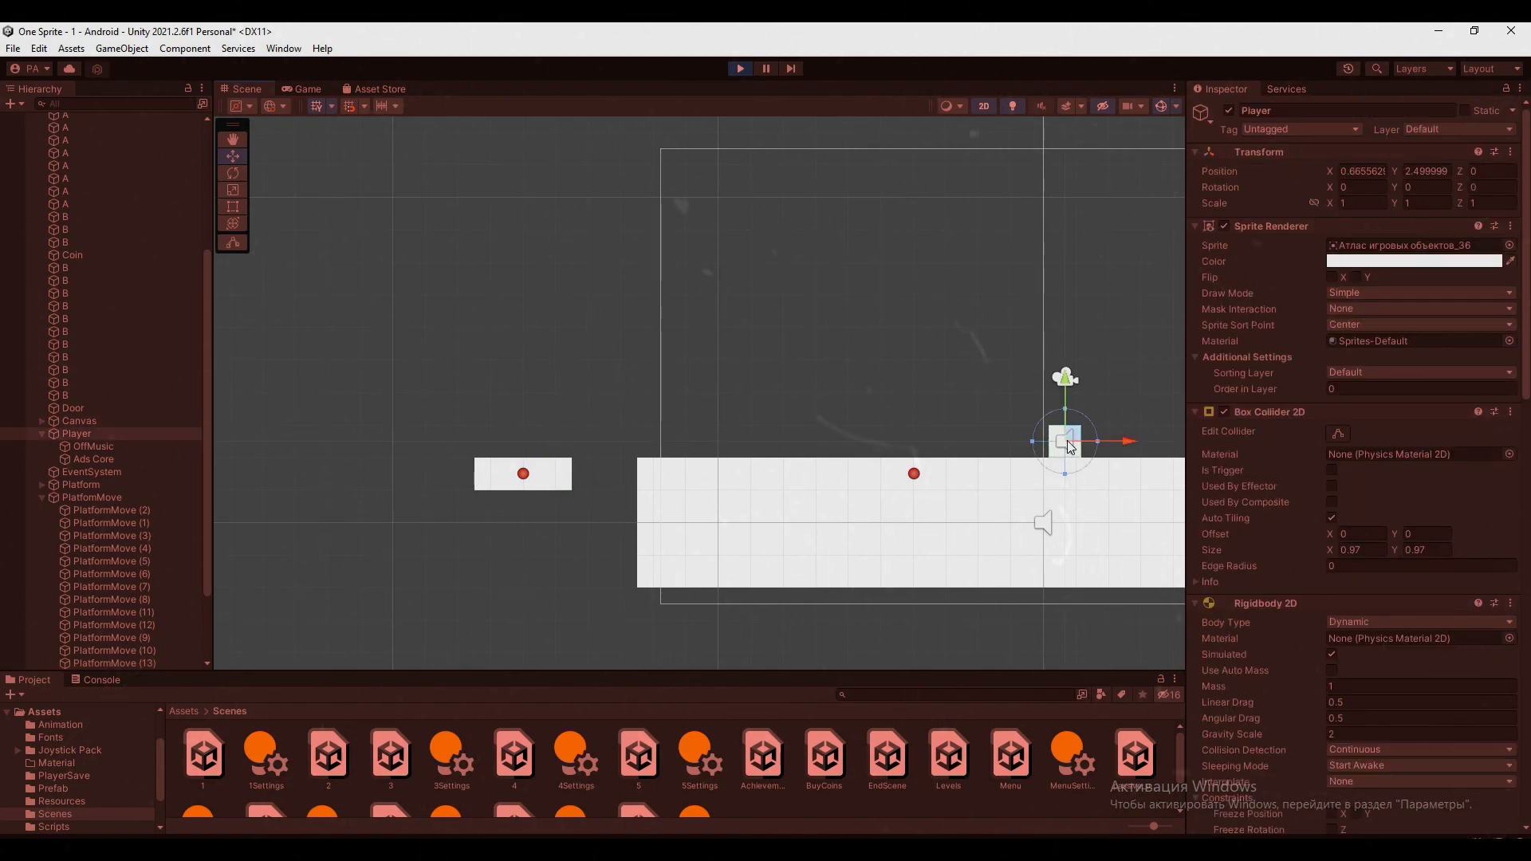
{"action": "scroll", "coordinate": [1316, 742], "scroll_direction": "down", "scroll_amount": 3}
{"action": "left_click_drag", "start_coordinate": [1074, 436], "coordinate": [586, 394]}
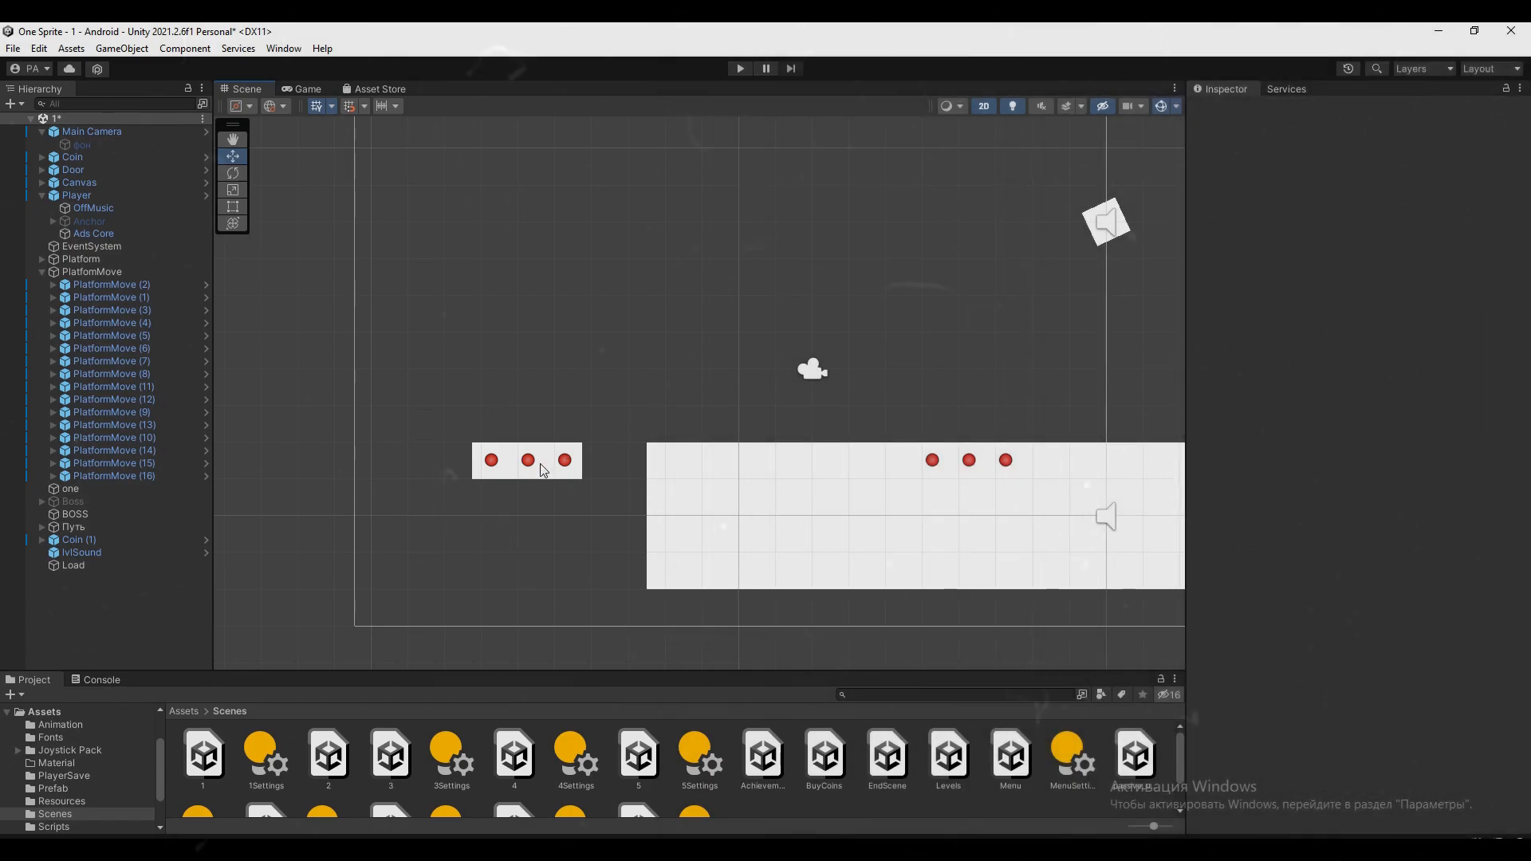
Examine the Box Collider 2D and Platform Move settings of the segments PlatformMove (14) and PlatformMove (15)
{"action": "left_click", "coordinate": [540, 469]}
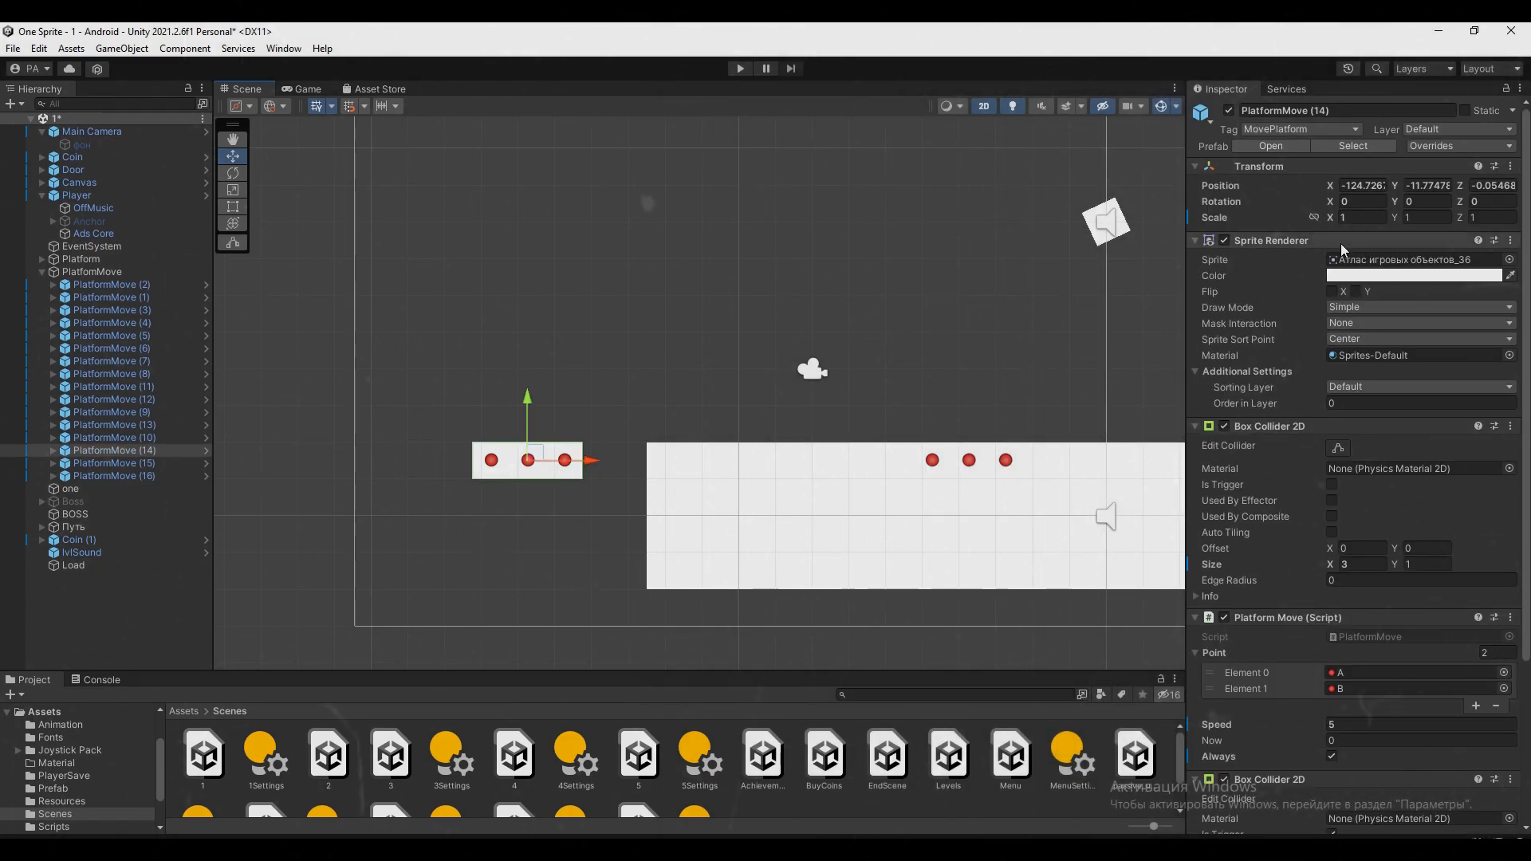
{"action": "scroll", "coordinate": [1361, 221], "scroll_direction": "down", "scroll_amount": 5}
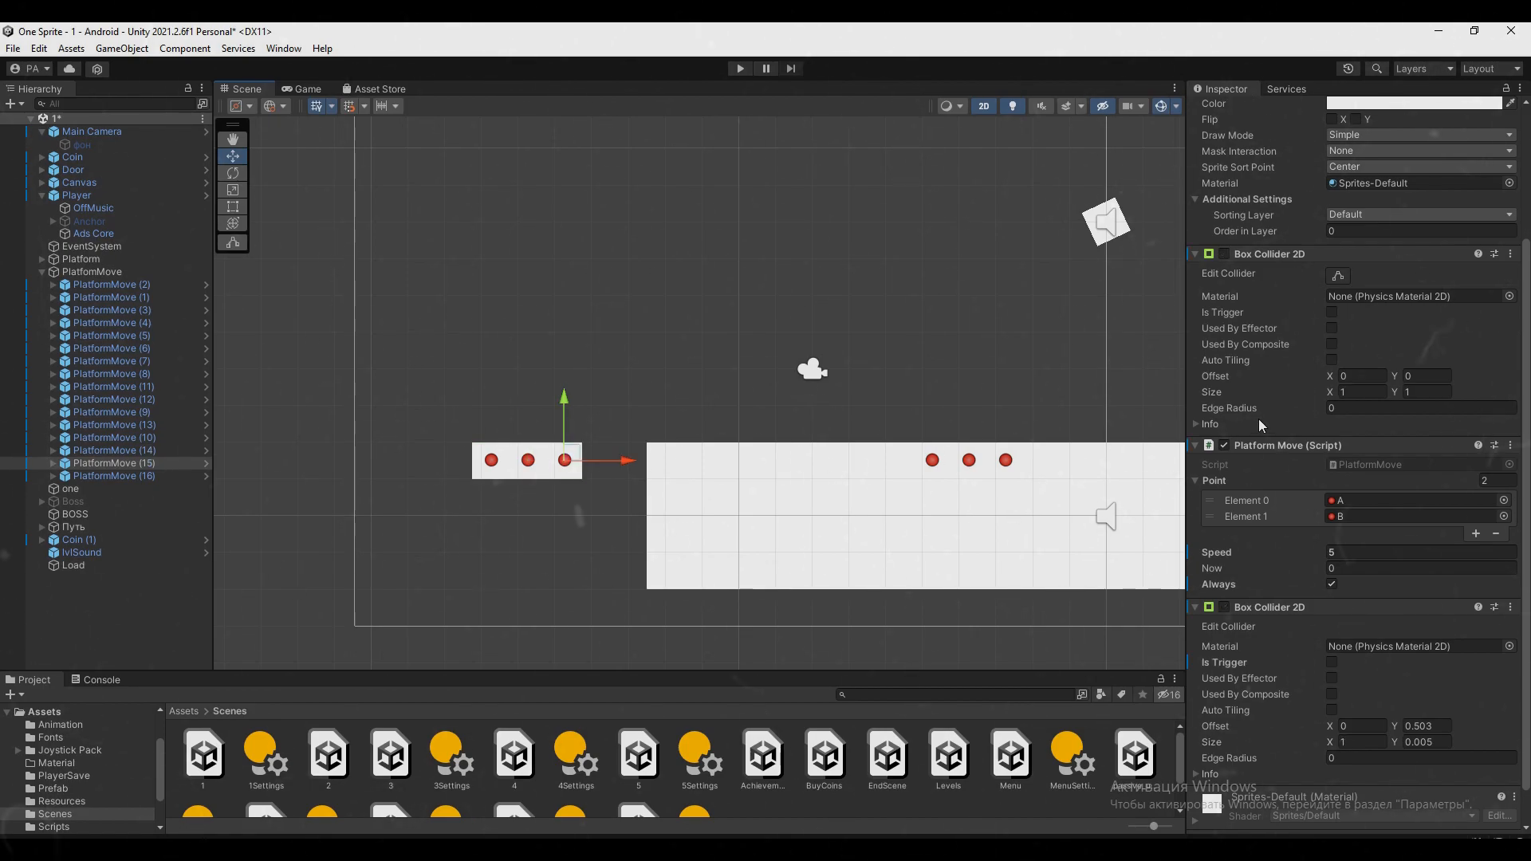
{"action": "scroll", "coordinate": [1341, 239], "scroll_direction": "up", "scroll_amount": 5}
{"action": "scroll", "coordinate": [1237, 431], "scroll_direction": "down", "scroll_amount": 6}
{"action": "scroll", "coordinate": [697, 403], "scroll_direction": "up", "scroll_amount": 1}
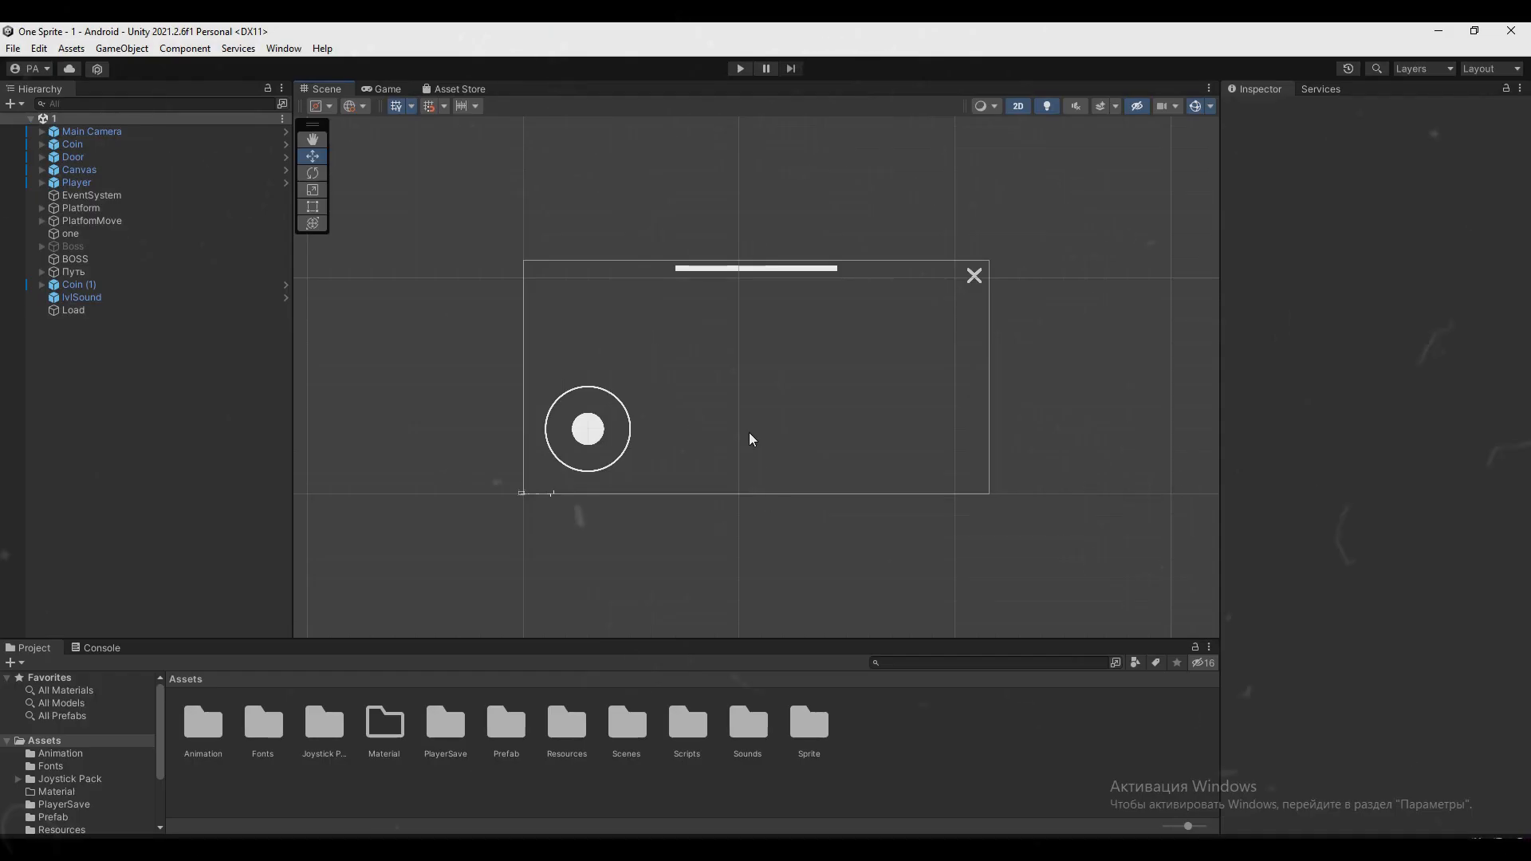
Frame the Canvas's right bar image, select the left one as well, and adjust the Fill Amount up to full
{"action": "left_click", "coordinate": [801, 271]}
{"action": "left_click", "coordinate": [801, 270]}
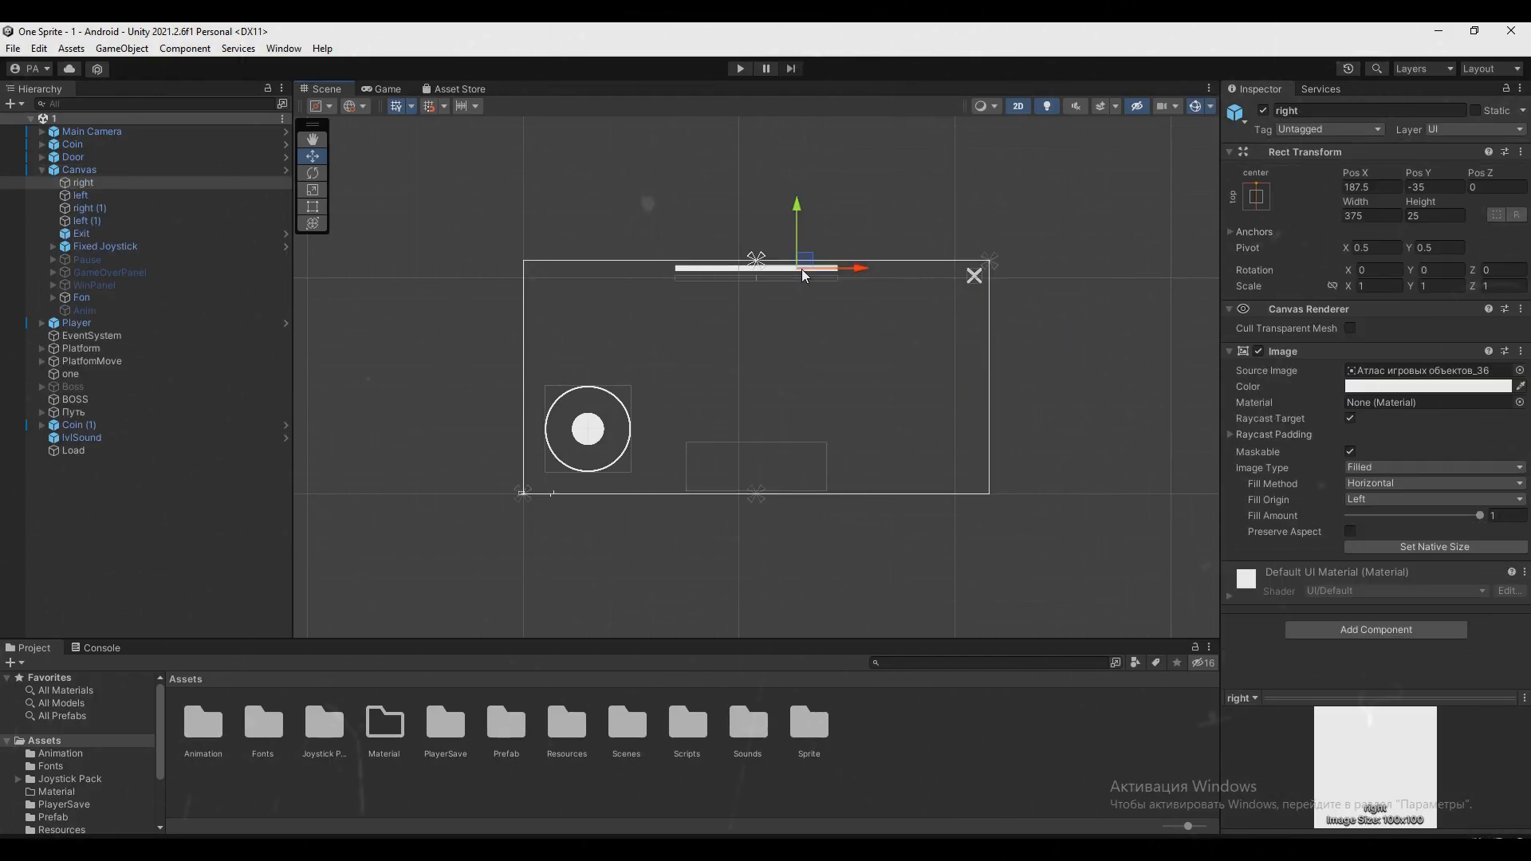
{"action": "double_click", "coordinate": [150, 183]}
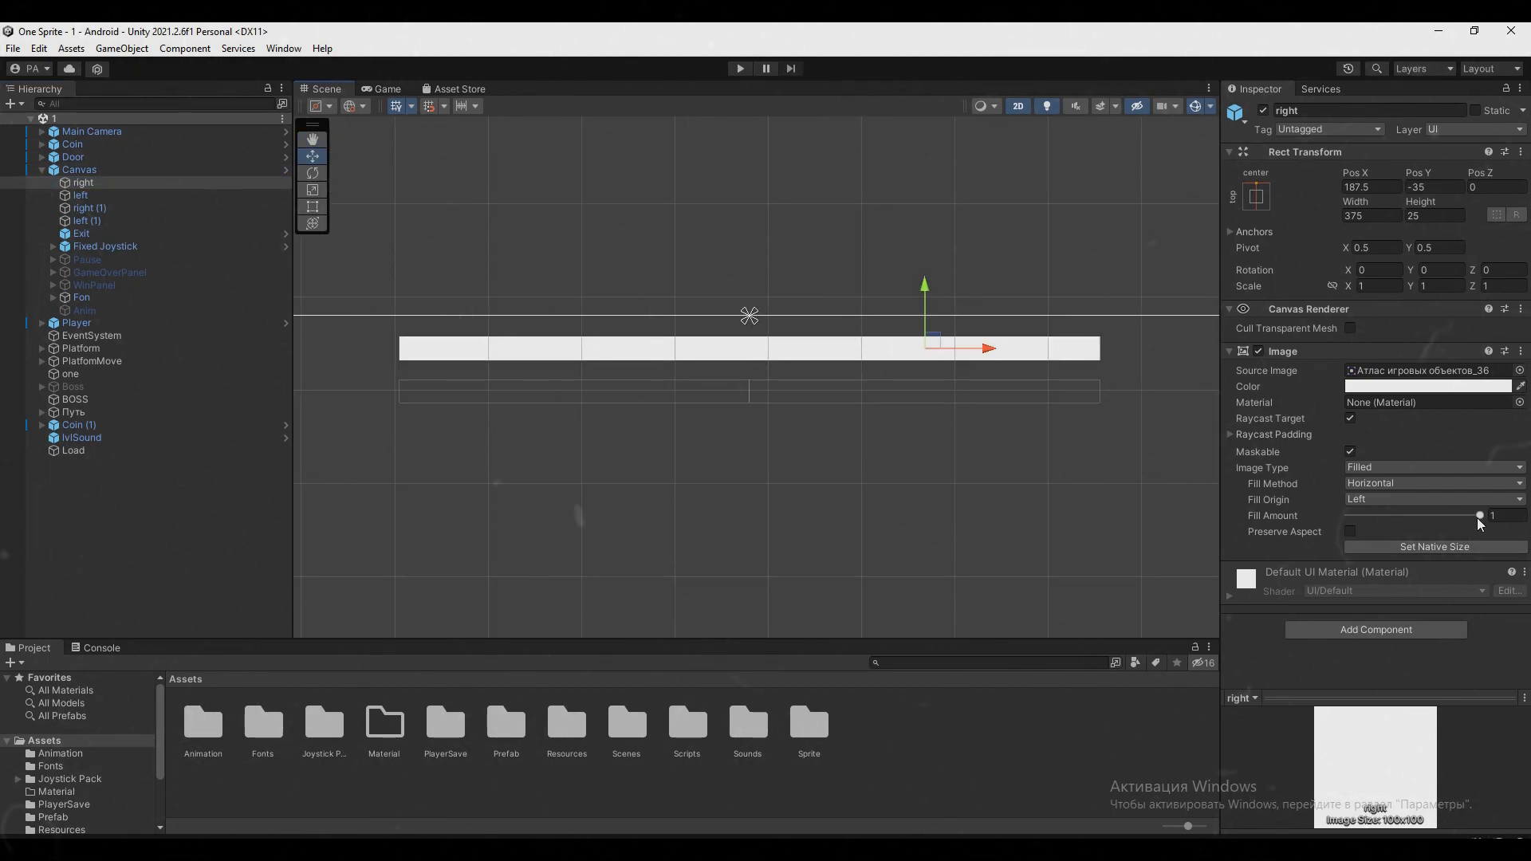
{"action": "left_click", "coordinate": [78, 196], "text": "ctrl"}
{"action": "left_click_drag", "start_coordinate": [1435, 520], "coordinate": [1481, 518]}
Activate the hidden Boss object inside the walled arena and frame it closely
{"action": "scroll", "coordinate": [857, 442], "scroll_direction": "down", "scroll_amount": 2}
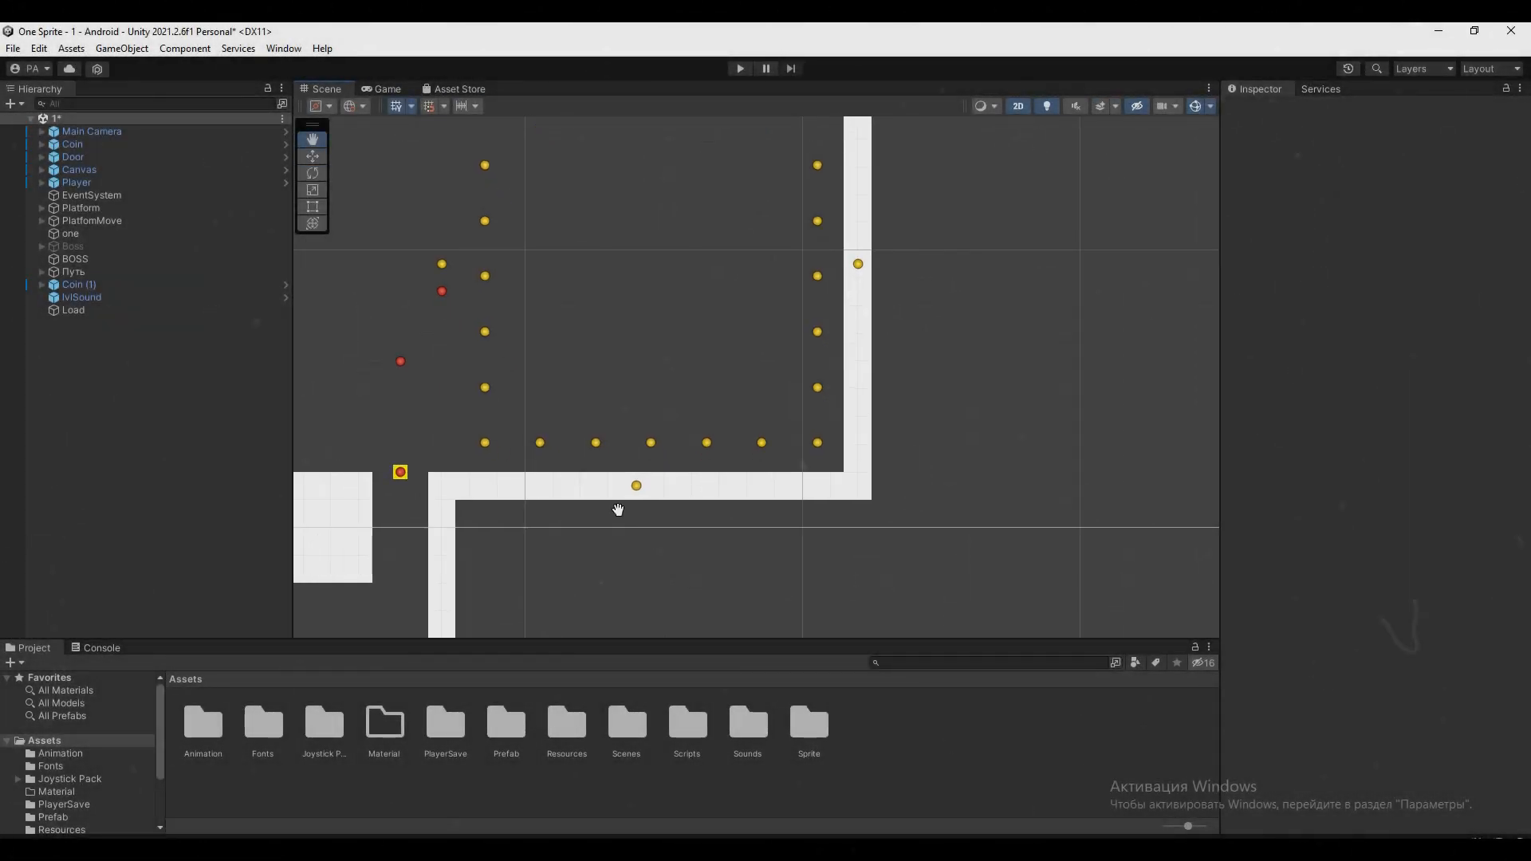
{"action": "middle_click_drag", "start_coordinate": [618, 510], "coordinate": [699, 601]}
{"action": "scroll", "coordinate": [739, 441], "scroll_direction": "up", "scroll_amount": 3}
{"action": "middle_click_drag", "start_coordinate": [740, 441], "coordinate": [738, 467]}
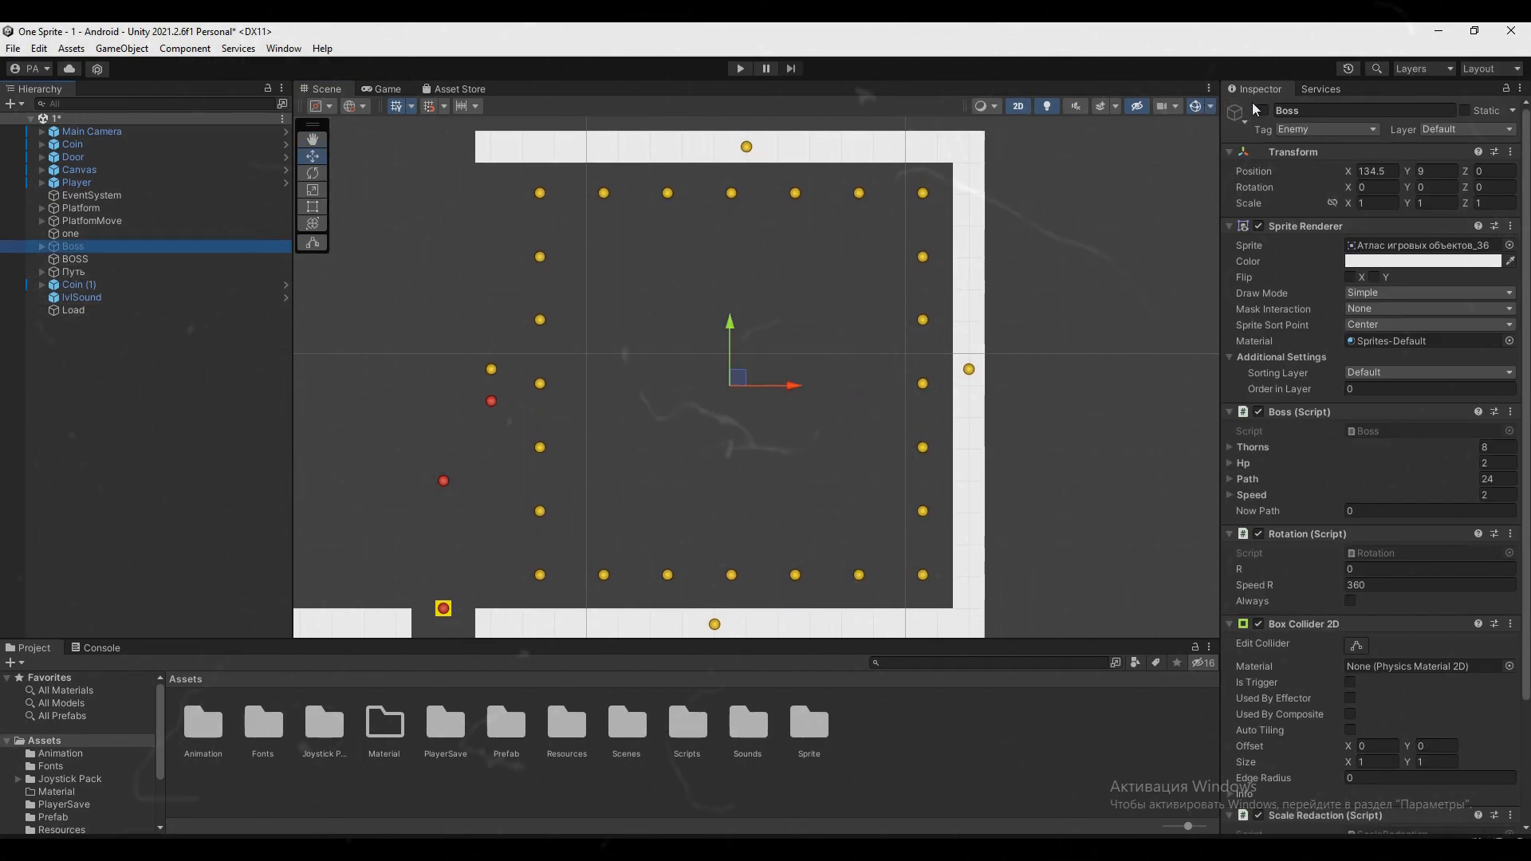
{"action": "scroll", "coordinate": [839, 376], "scroll_direction": "up", "scroll_amount": 8}
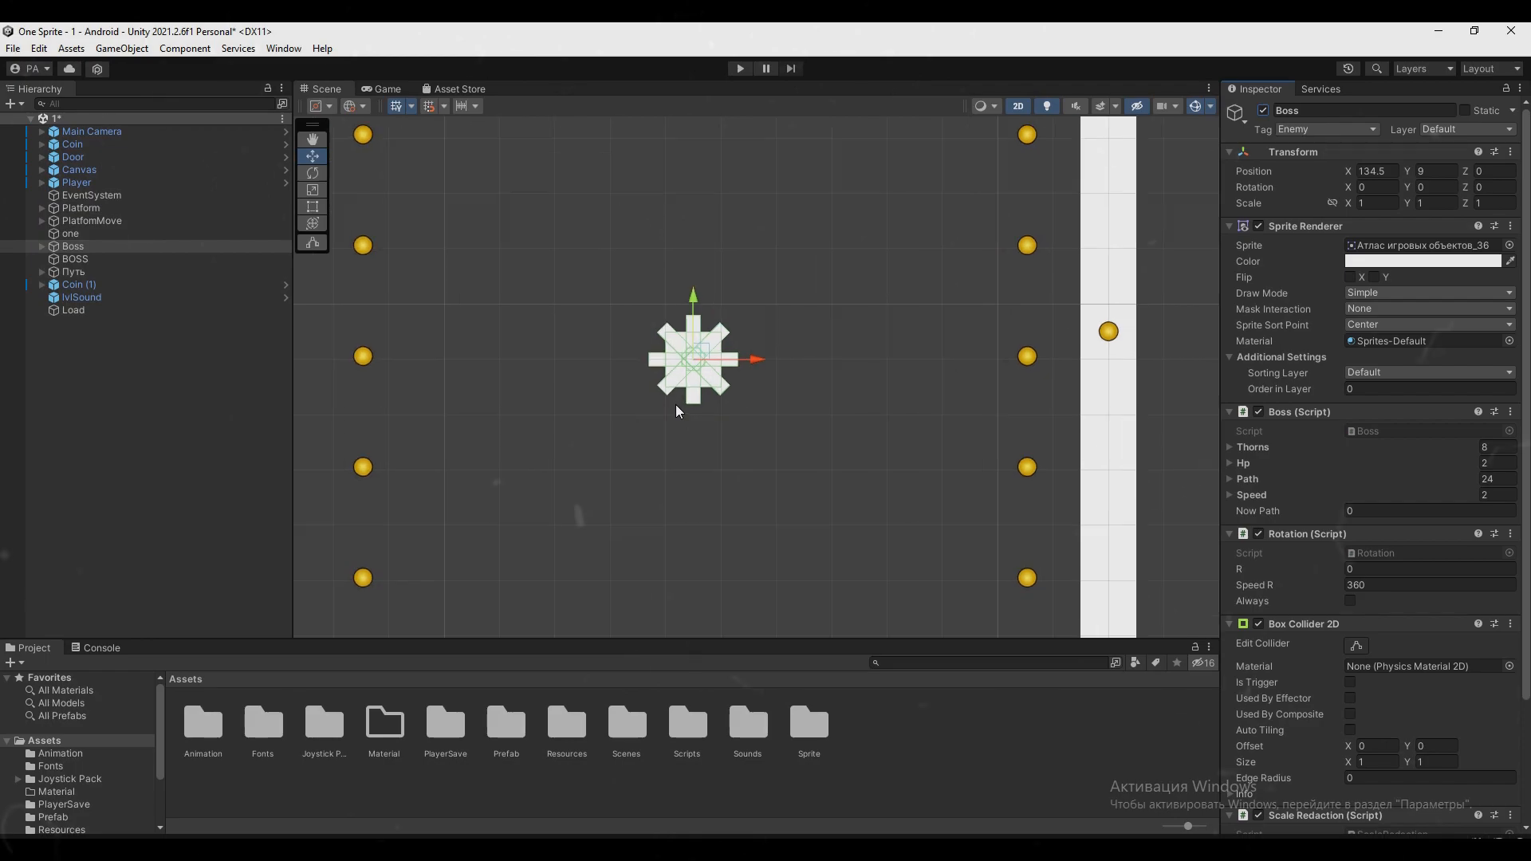
{"action": "scroll", "coordinate": [720, 445], "scroll_direction": "up", "scroll_amount": 2}
{"action": "middle_click_drag", "start_coordinate": [759, 443], "coordinate": [823, 506]}
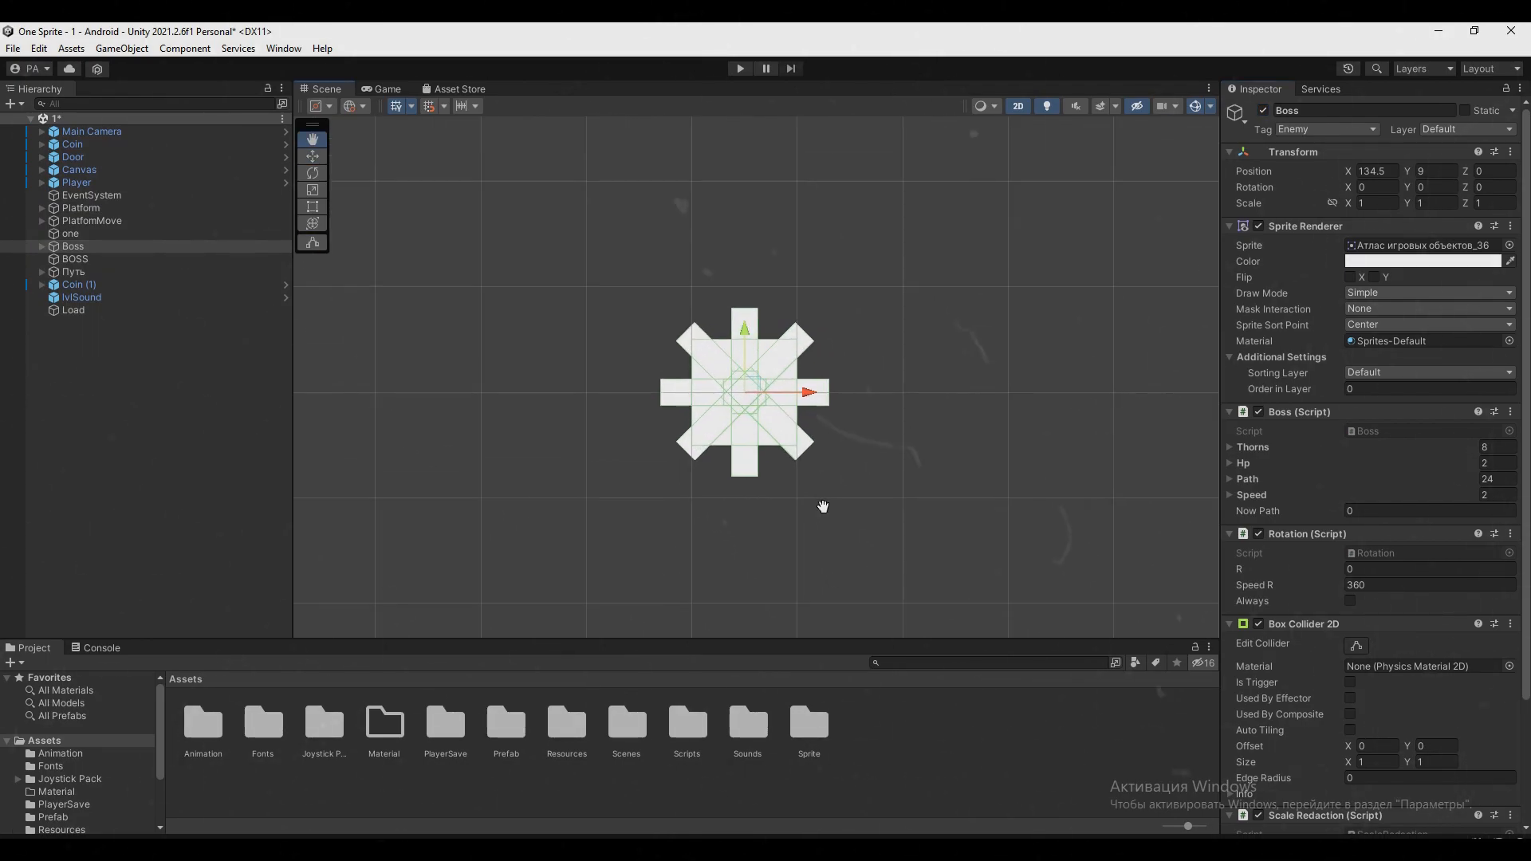
Expand the Boss object and inspect its child spikes one by one, from Square (1) to Square (7)
{"action": "left_click", "coordinate": [41, 246]}
{"action": "left_click", "coordinate": [74, 260]}
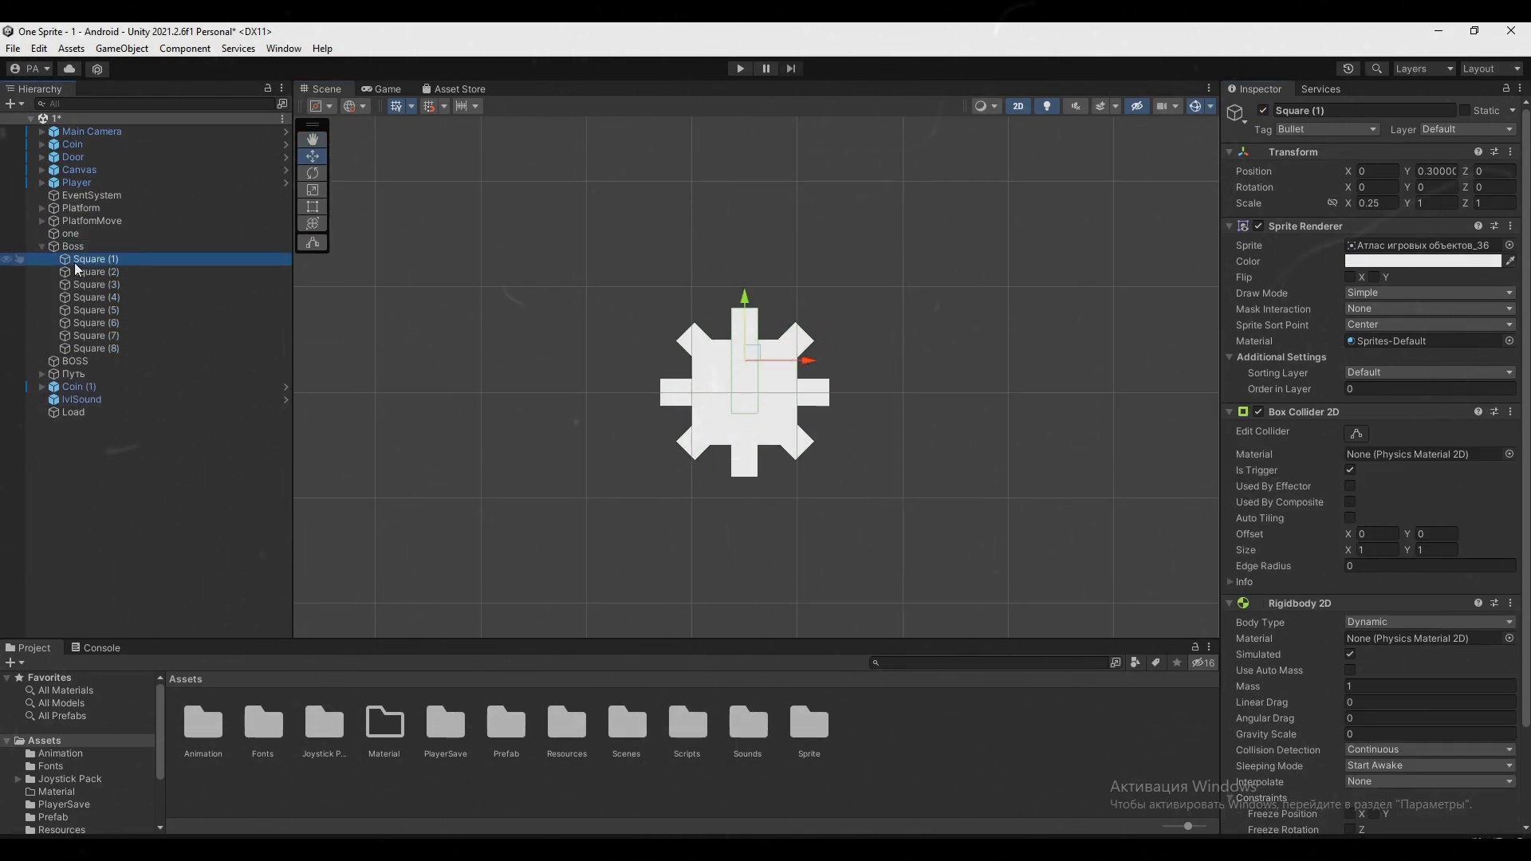
{"action": "left_click", "coordinate": [90, 272]}
{"action": "left_click", "coordinate": [95, 284]}
{"action": "left_click", "coordinate": [100, 295]}
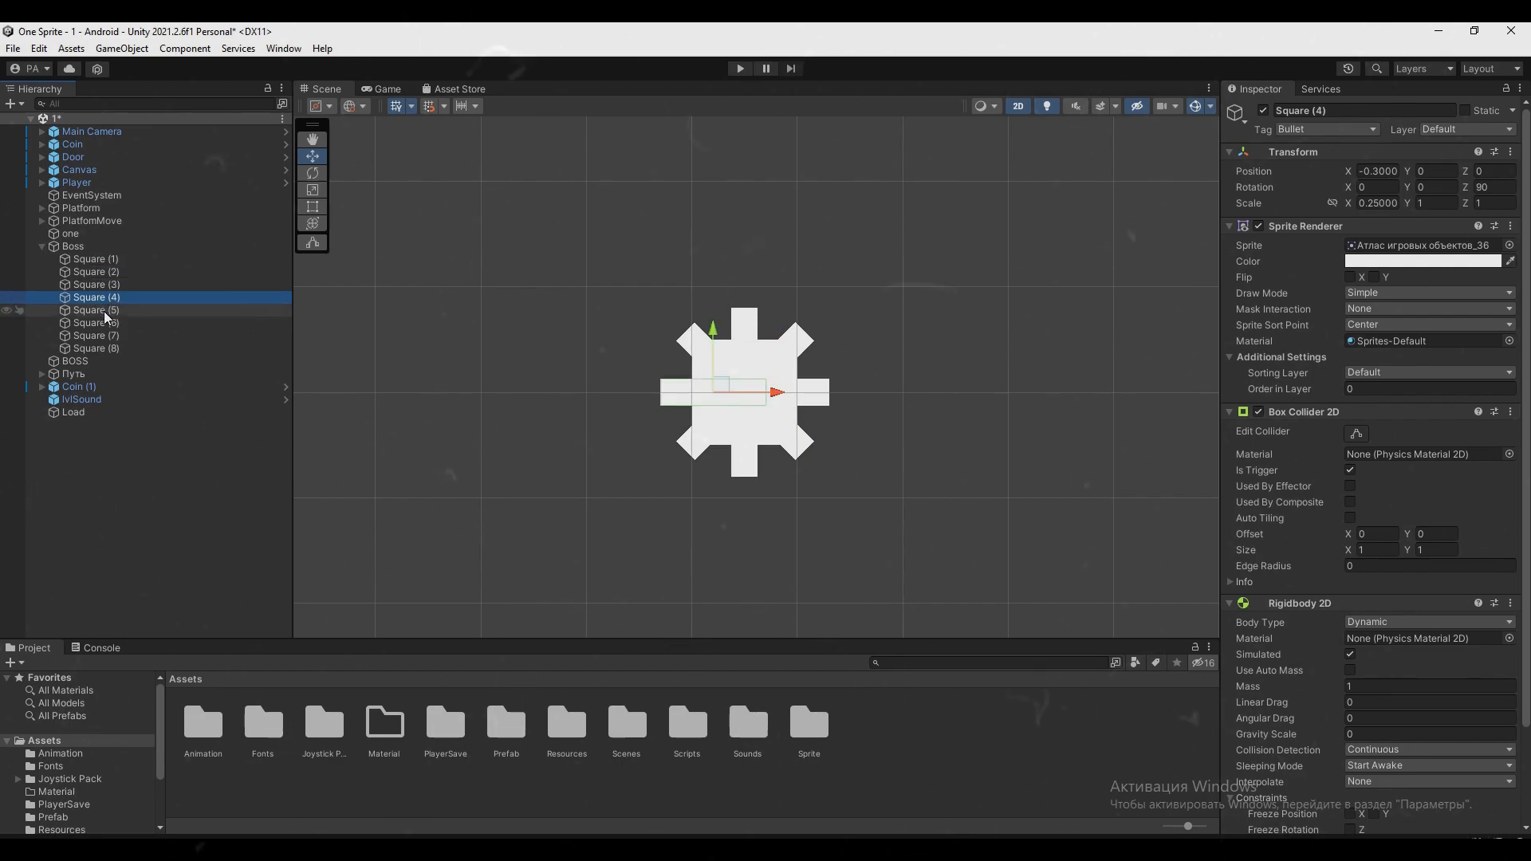
{"action": "left_click", "coordinate": [104, 310]}
{"action": "left_click", "coordinate": [106, 322]}
{"action": "left_click", "coordinate": [110, 334]}
Select the Door below the walled arena and raise it to about Y 8.25 to close the arena's open side
{"action": "left_click", "coordinate": [473, 413]}
{"action": "scroll", "coordinate": [485, 402], "scroll_direction": "down", "scroll_amount": 5}
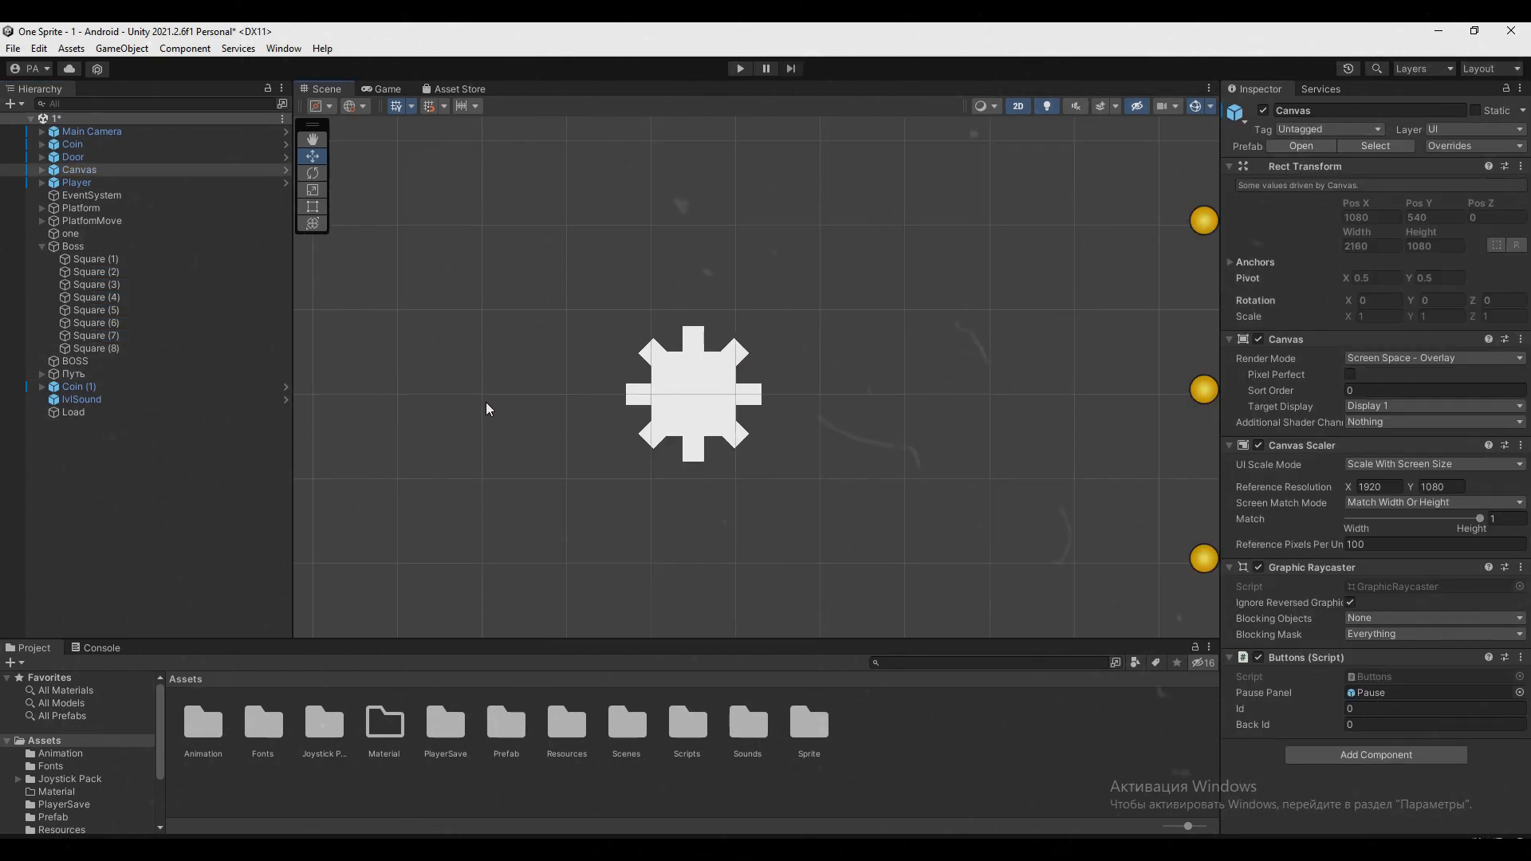
{"action": "middle_click_drag", "start_coordinate": [384, 448], "coordinate": [642, 367]}
{"action": "scroll", "coordinate": [629, 371], "scroll_direction": "down", "scroll_amount": 14}
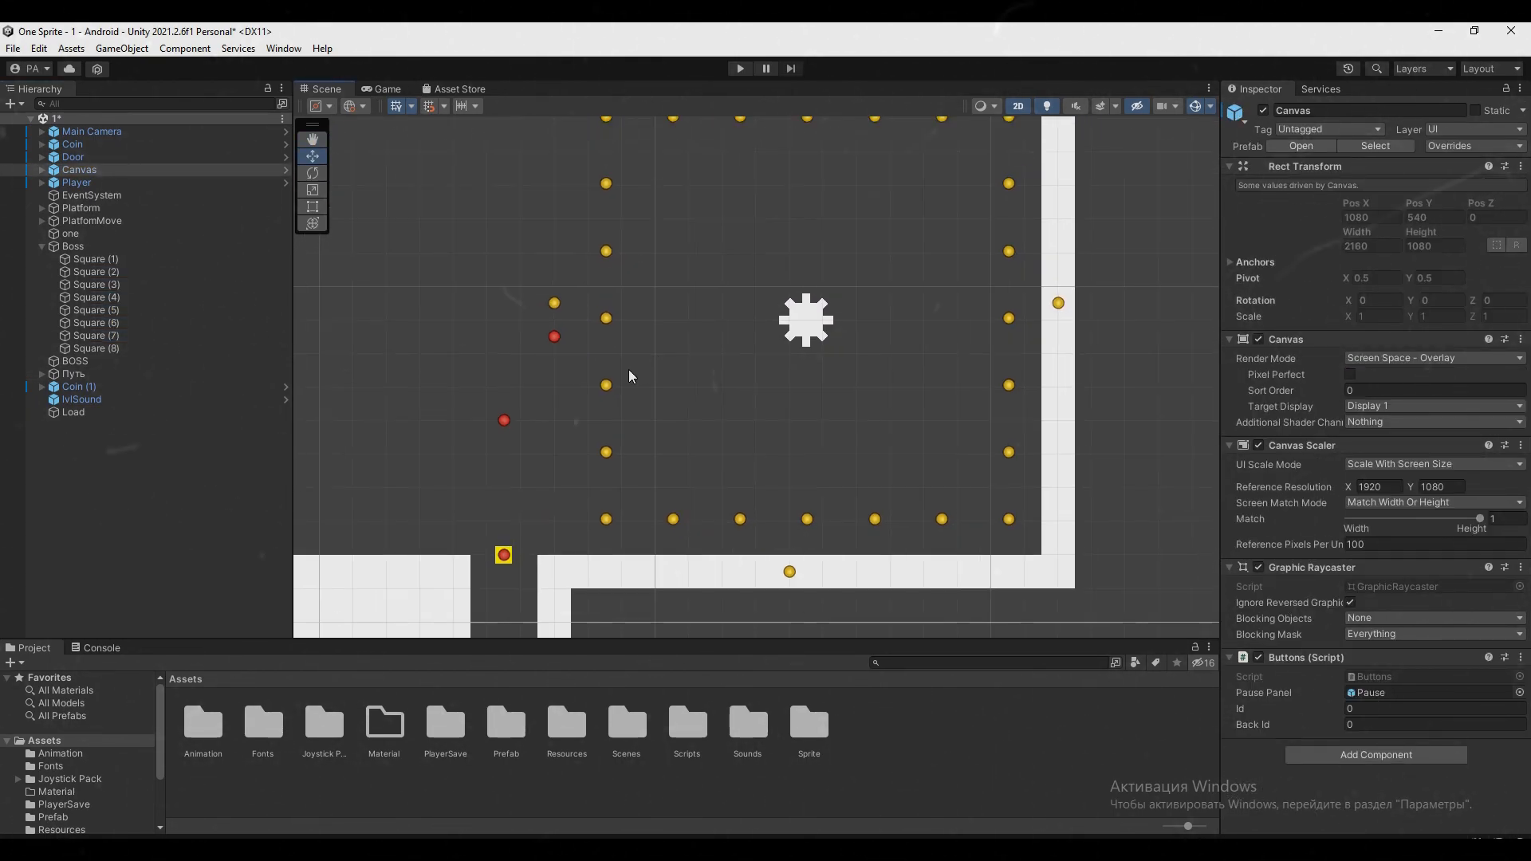
{"action": "left_click", "coordinate": [572, 593]}
{"action": "middle_click_drag", "start_coordinate": [598, 573], "coordinate": [567, 523]}
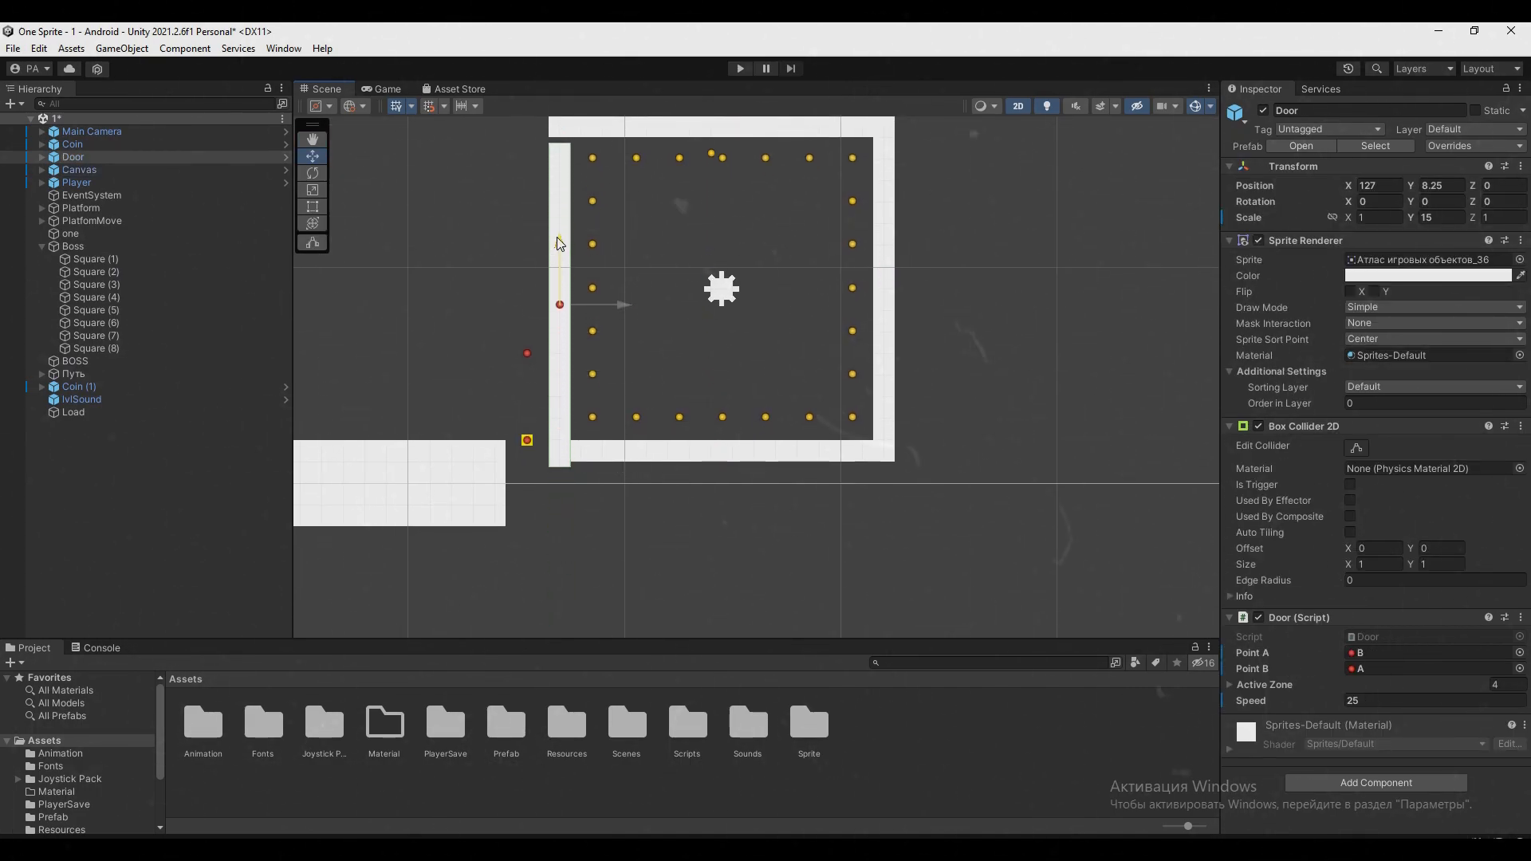
{"action": "left_click", "coordinate": [685, 583]}
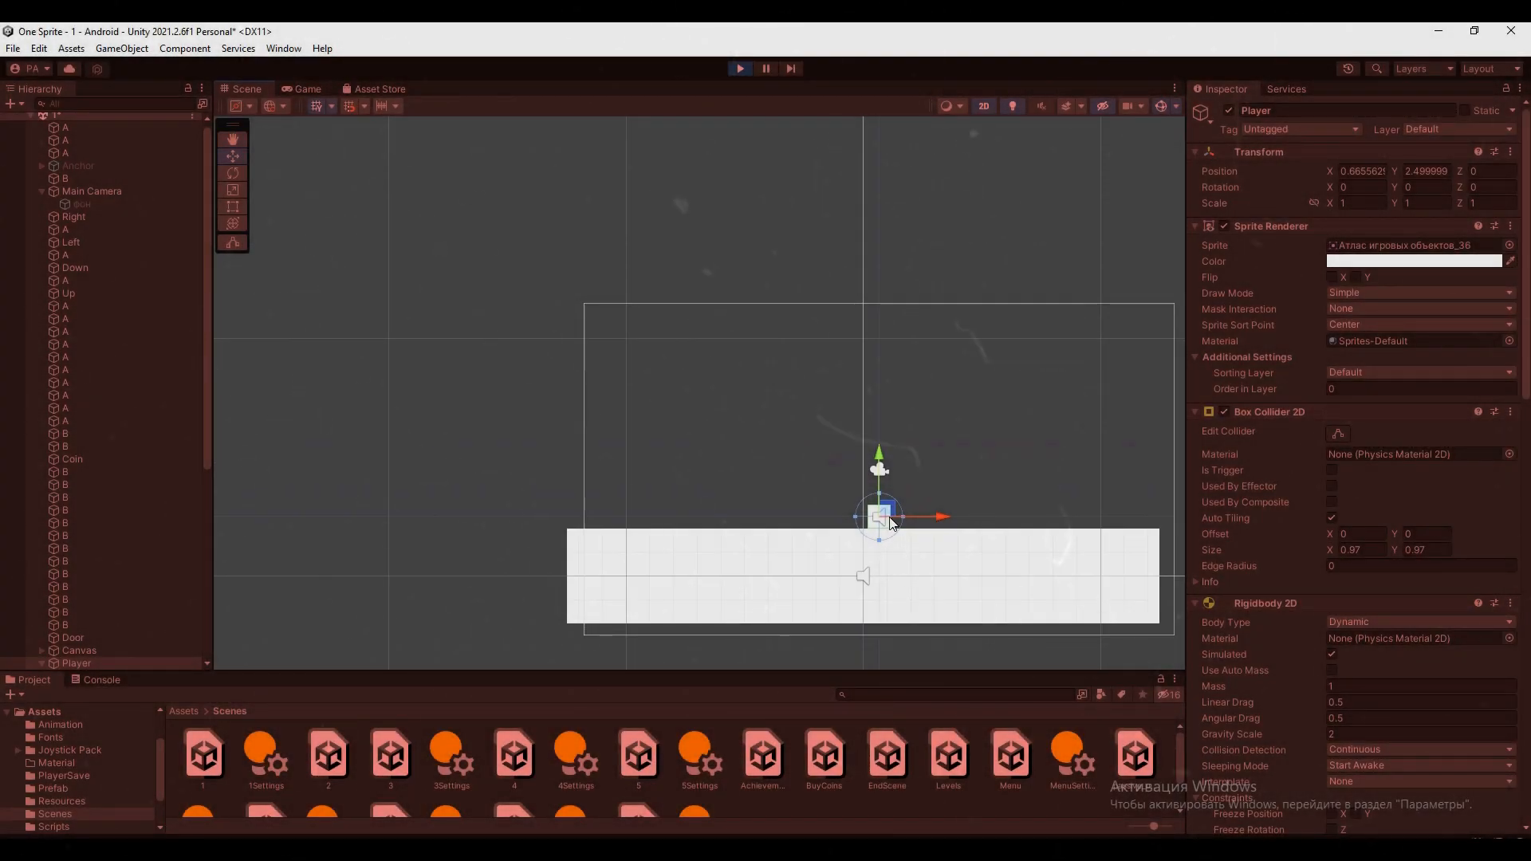
Move the Player to several places above the large platform in the running scene to demonstrate the camera follow
{"action": "left_click_drag", "start_coordinate": [891, 522], "coordinate": [767, 402]}
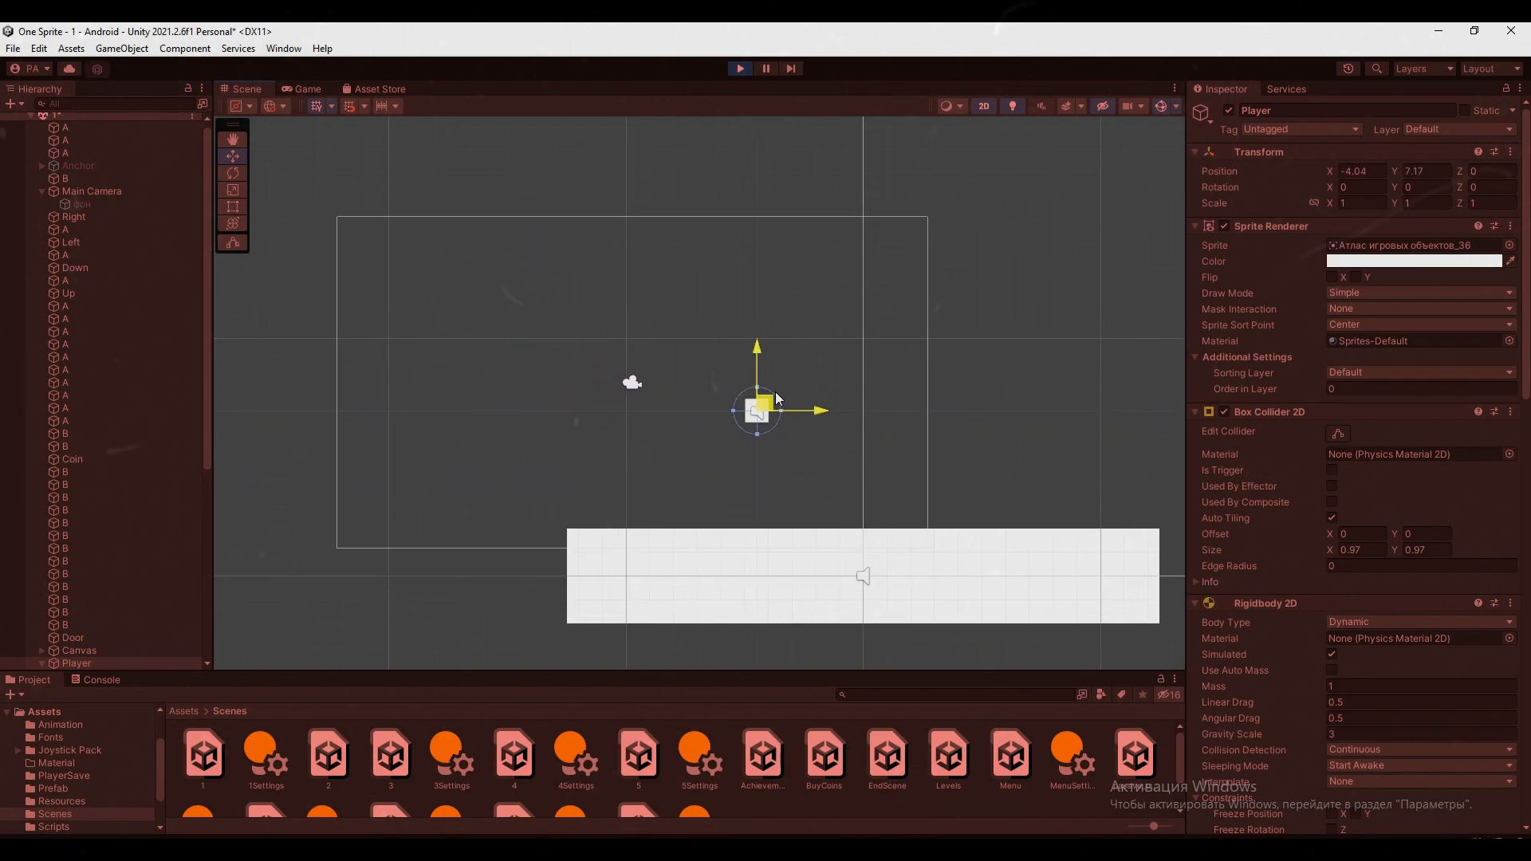
{"action": "left_click_drag", "start_coordinate": [549, 237], "coordinate": [1022, 445]}
{"action": "left_click_drag", "start_coordinate": [650, 462], "coordinate": [737, 176]}
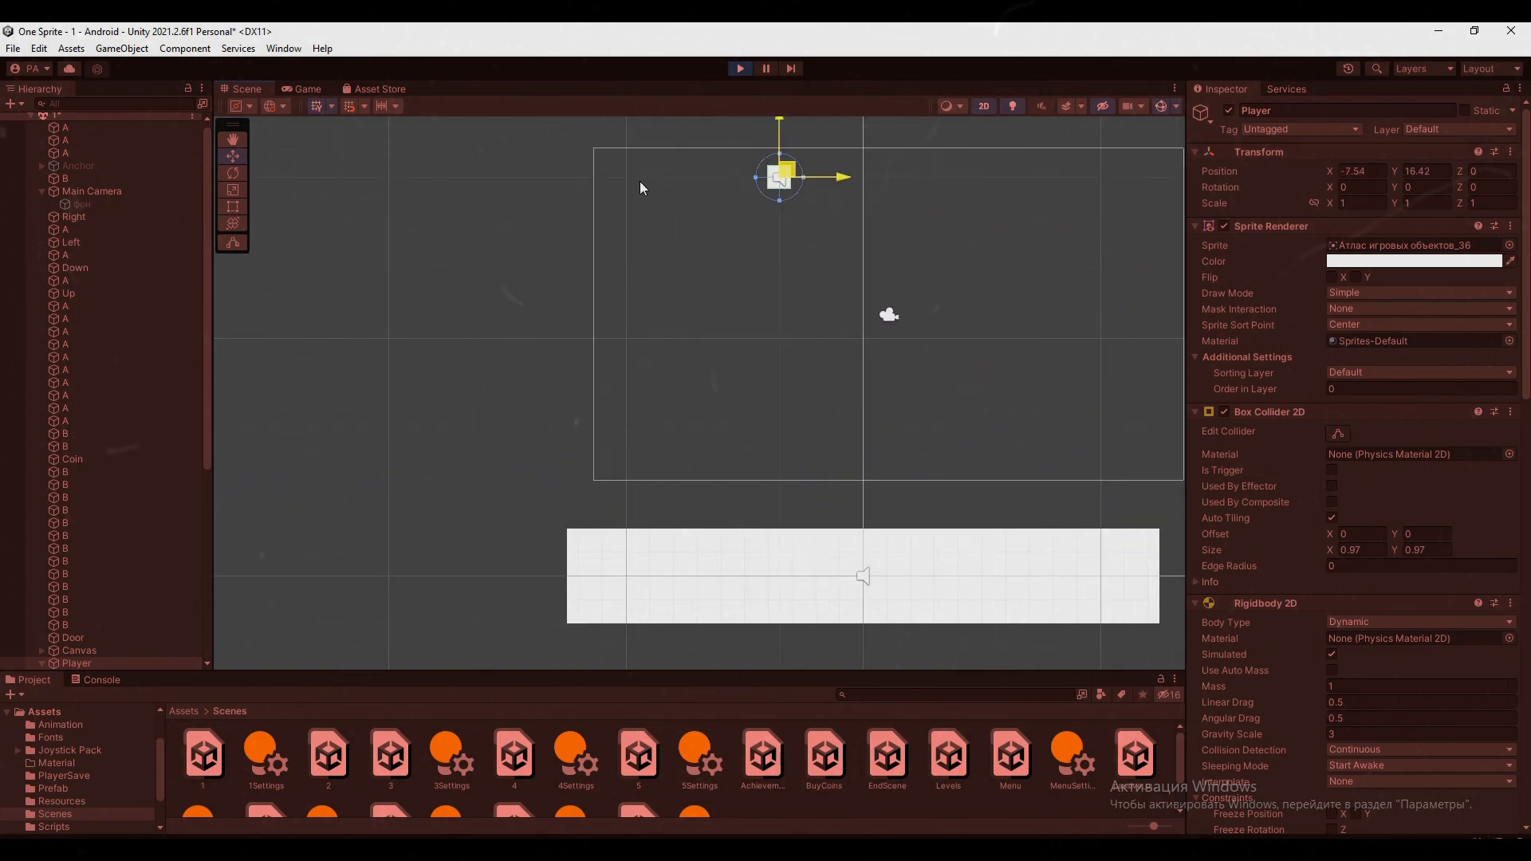
{"action": "left_click_drag", "start_coordinate": [667, 342], "coordinate": [794, 339]}
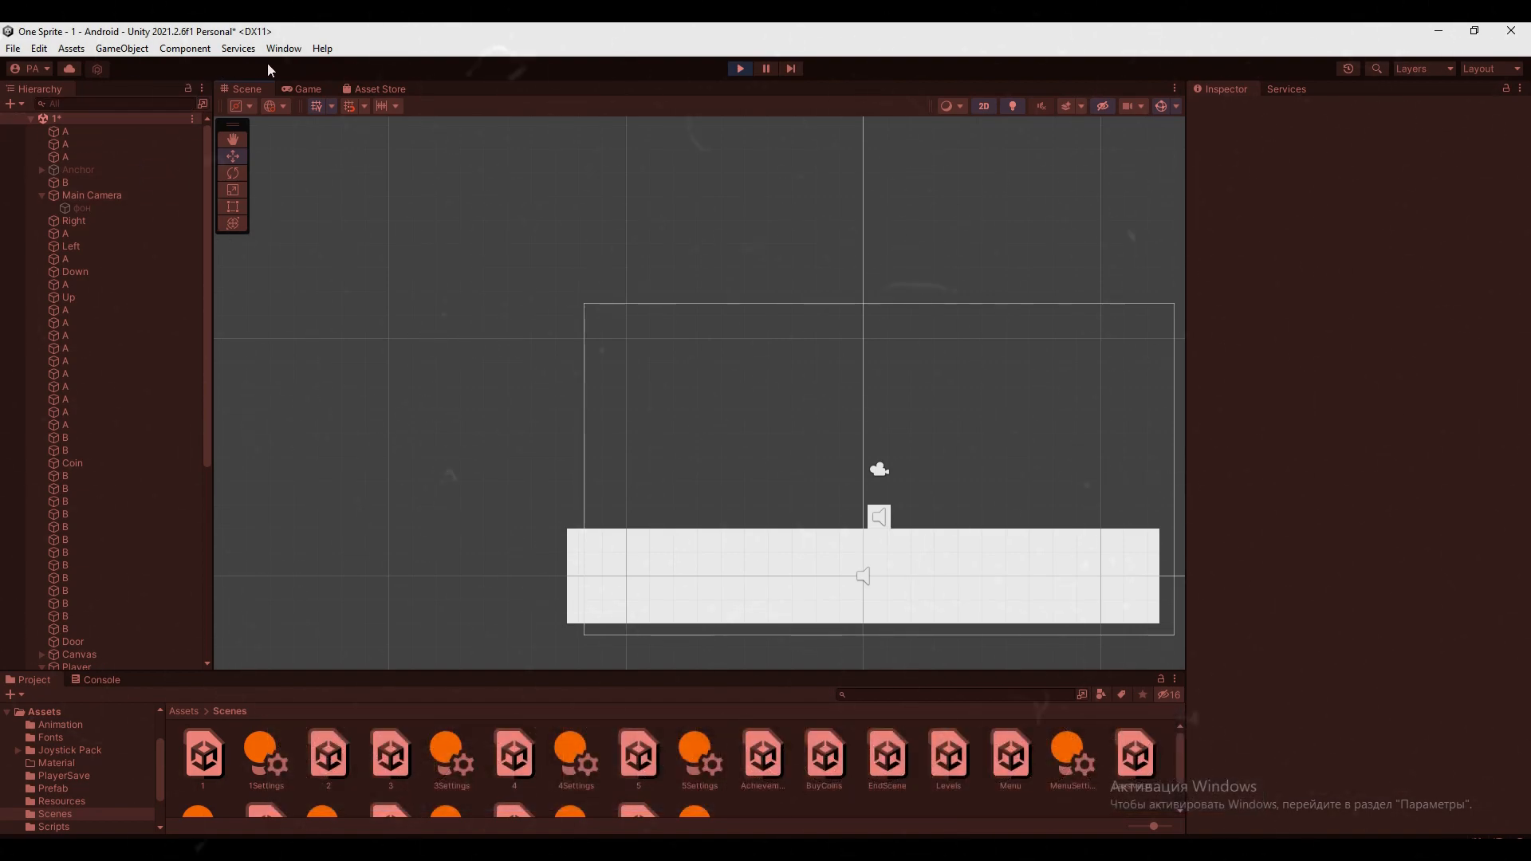
With the Game view shown, change Element 3 of the Main Camera's Cam Move colors to a muted dark blue, 435C8C
{"action": "left_click", "coordinate": [306, 88]}
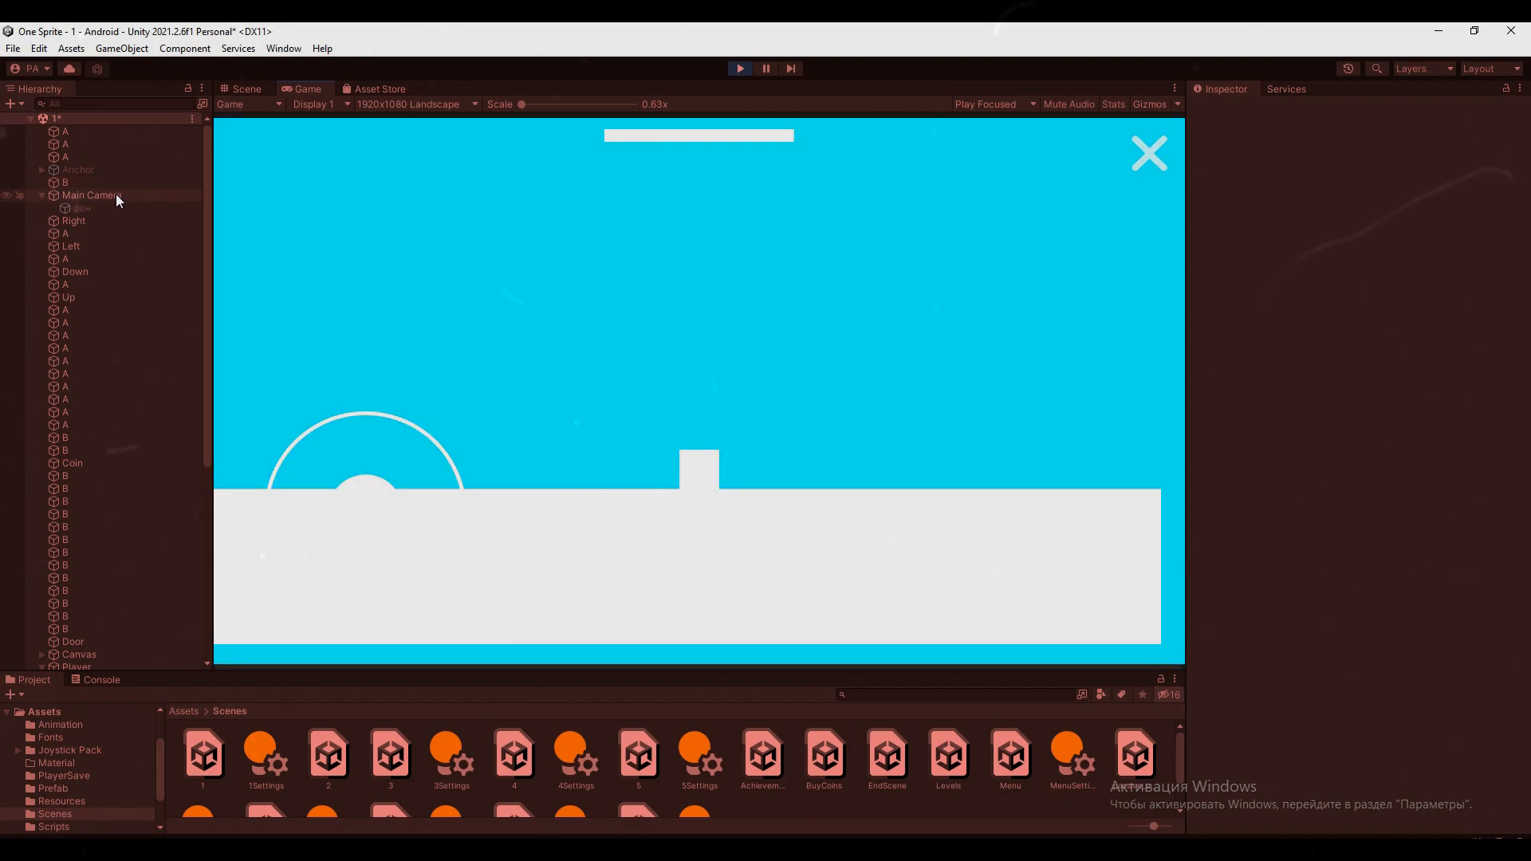
{"action": "left_click", "coordinate": [116, 195]}
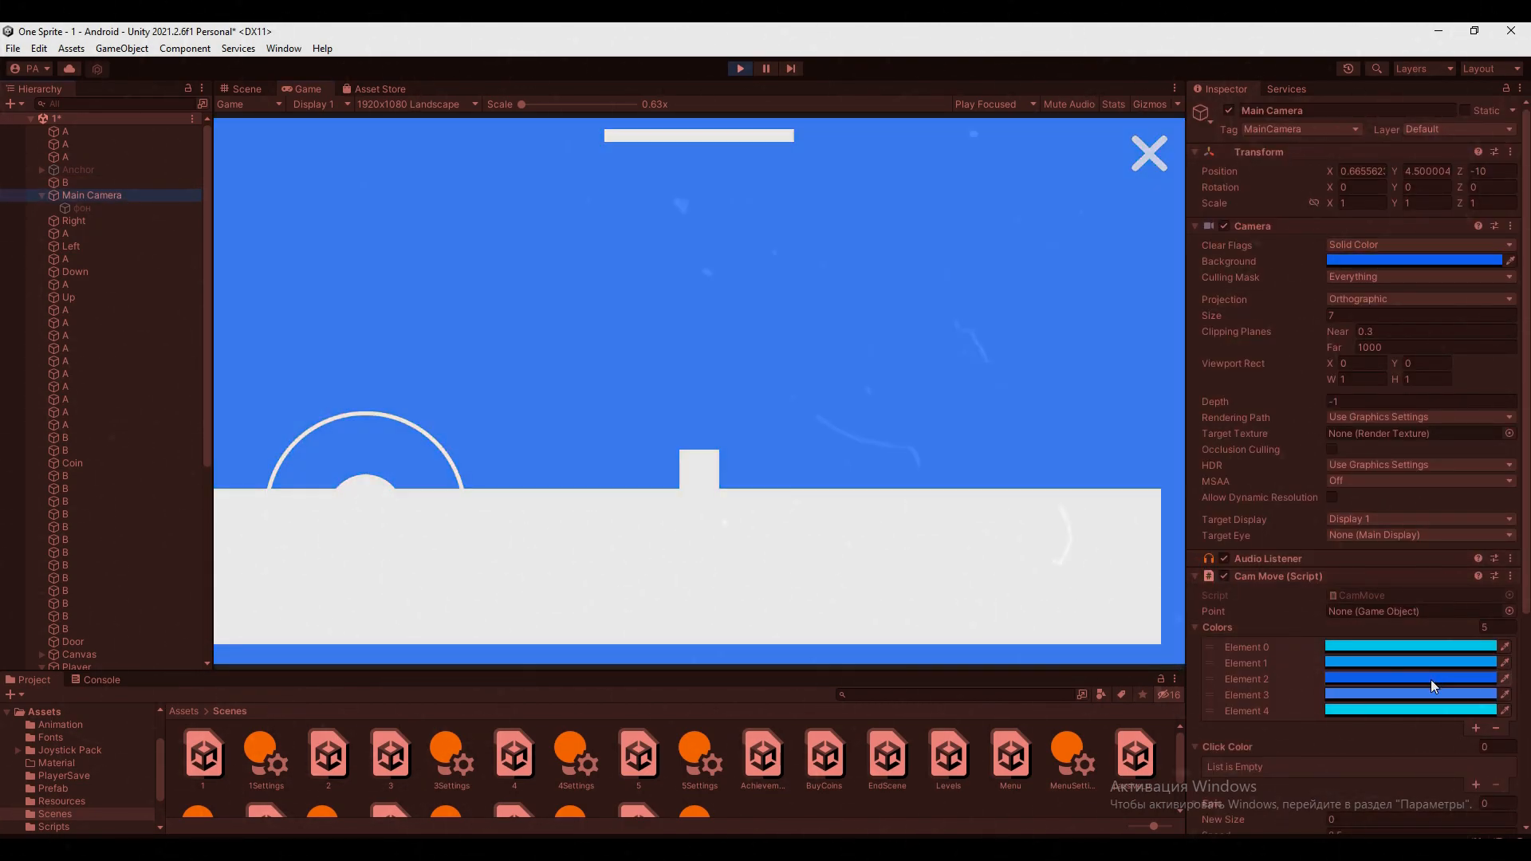
{"action": "left_click", "coordinate": [1431, 695]}
{"action": "left_click_drag", "start_coordinate": [1421, 592], "coordinate": [1433, 587]}
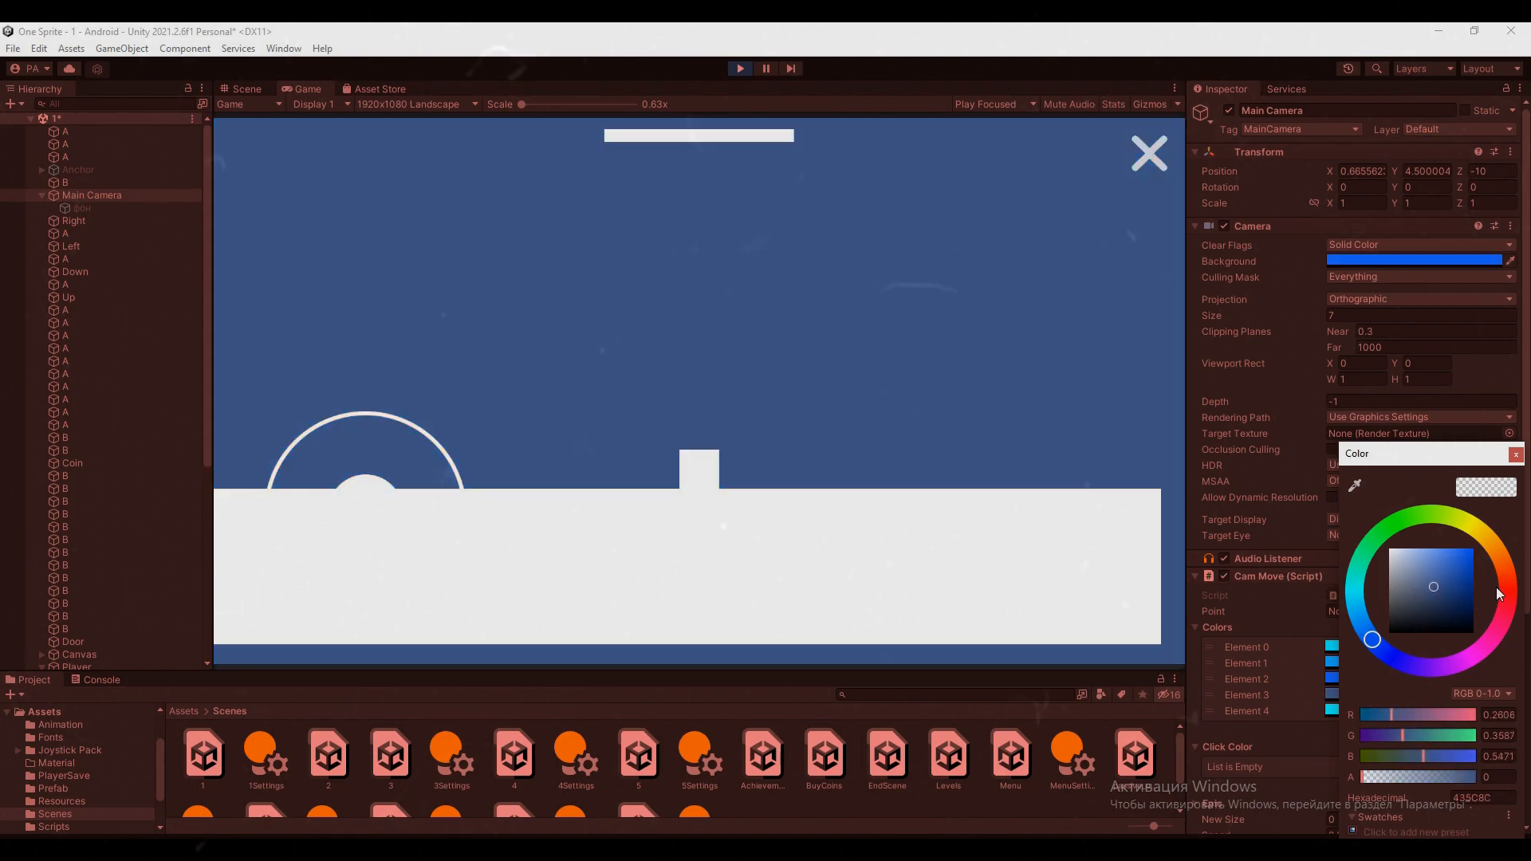
Finish the Element 3 colour edit and adjust the shade of another Cam Move colour on the Main Camera
{"action": "left_click", "coordinate": [1515, 455]}
{"action": "left_click", "coordinate": [1381, 657]}
{"action": "left_click_drag", "start_coordinate": [1400, 552], "coordinate": [1408, 555]}
{"action": "key", "text": "Return"}
{"action": "left_click", "coordinate": [1424, 672]}
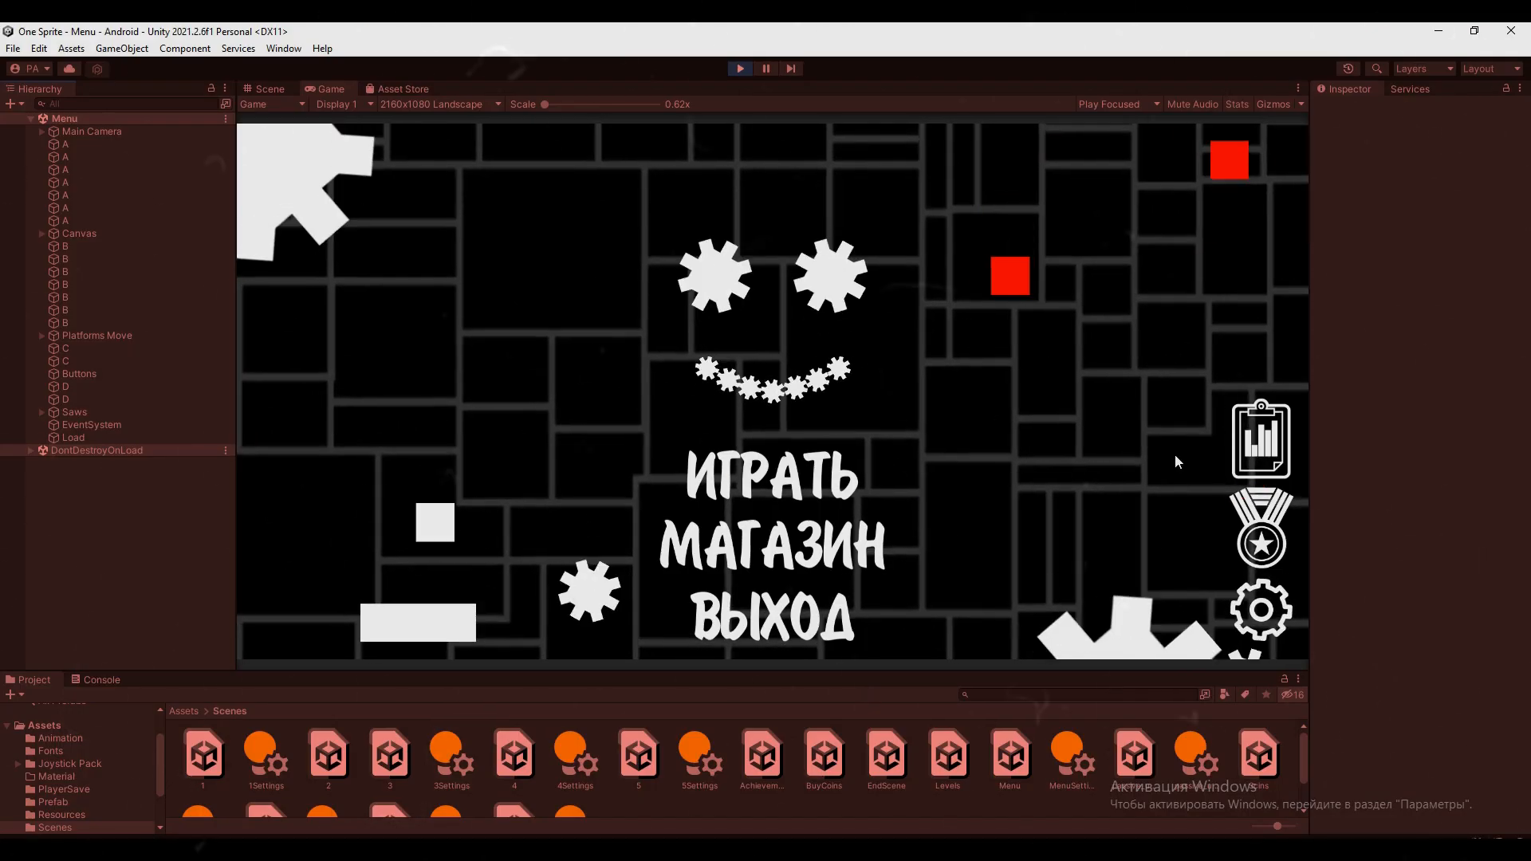
From the running game's menu, visit the shop briefly, browse the achievements through to Укротитель демонов, and return to the menu
{"action": "left_click", "coordinate": [909, 542]}
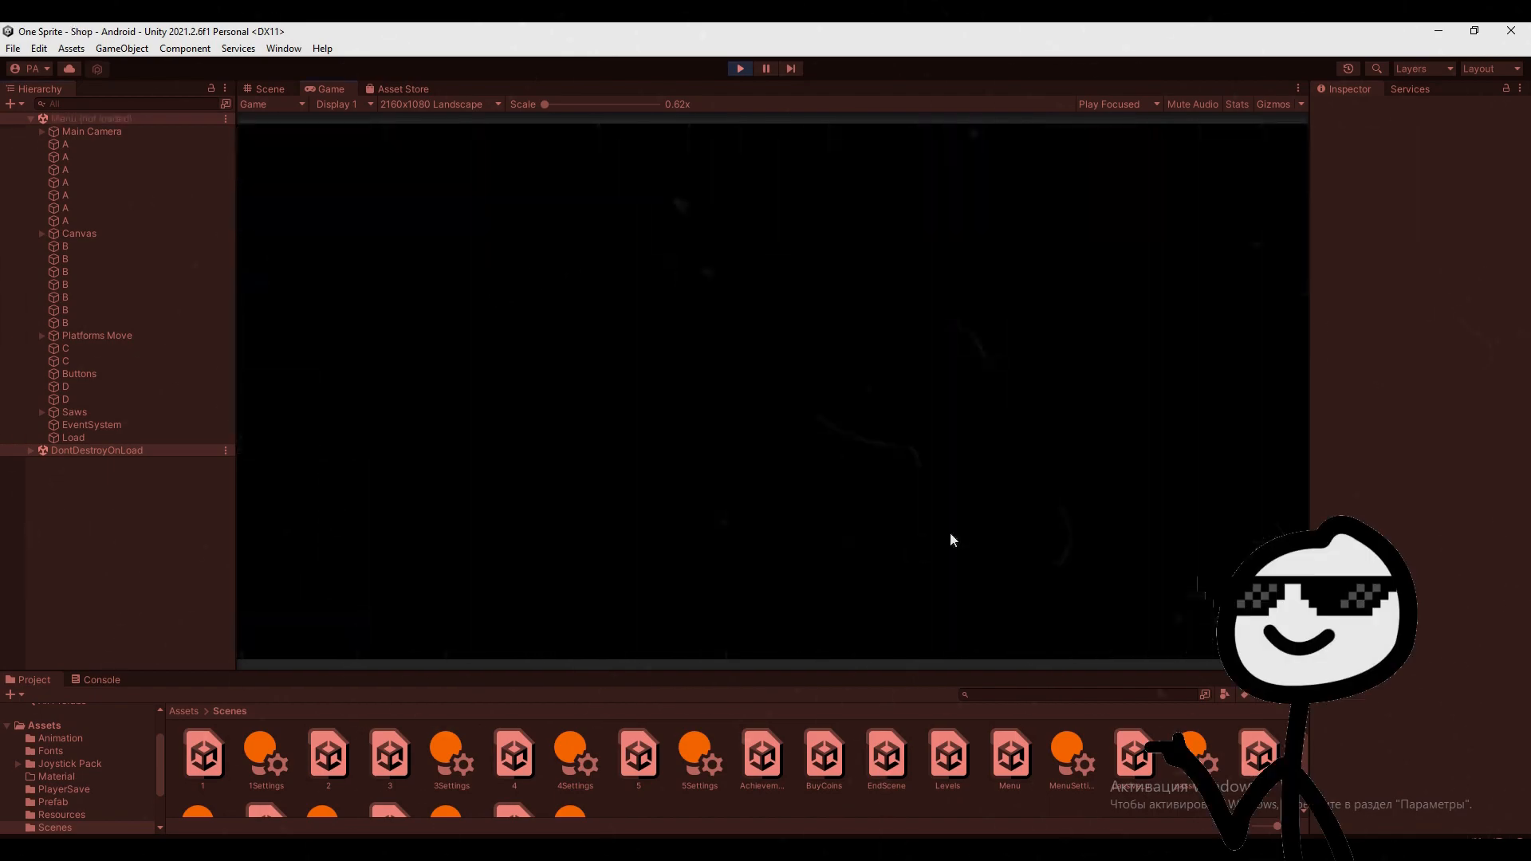
{"action": "left_click", "coordinate": [1274, 164]}
{"action": "left_click", "coordinate": [1261, 525]}
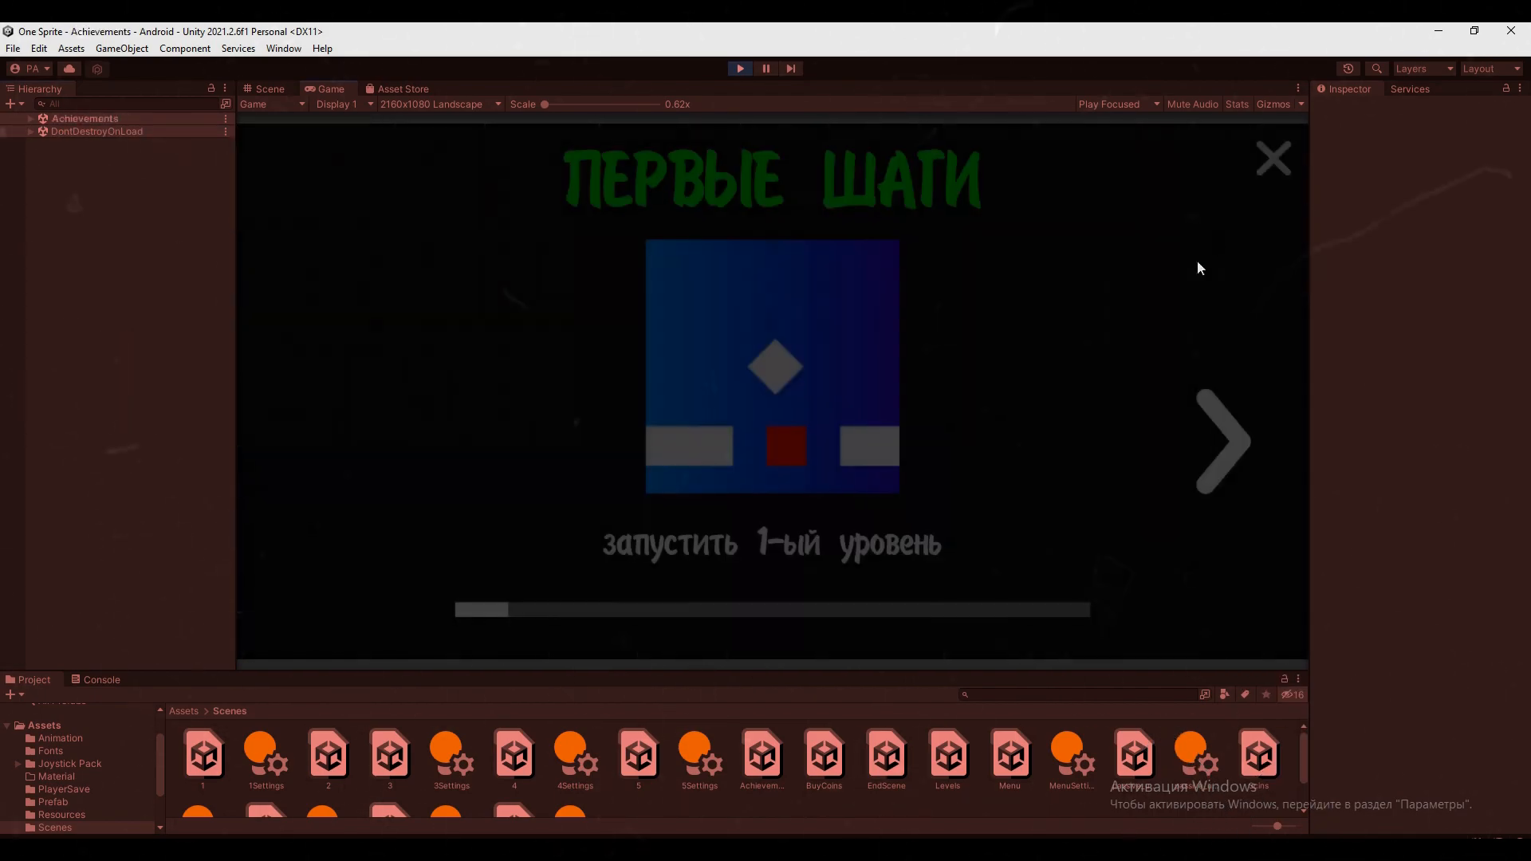
{"action": "left_click", "coordinate": [1225, 443]}
{"action": "left_click", "coordinate": [1225, 443]}
{"action": "left_click", "coordinate": [1226, 443]}
{"action": "left_click", "coordinate": [1225, 444]}
{"action": "left_click", "coordinate": [1227, 443]}
{"action": "left_click", "coordinate": [1227, 443]}
{"action": "left_click", "coordinate": [1228, 443]}
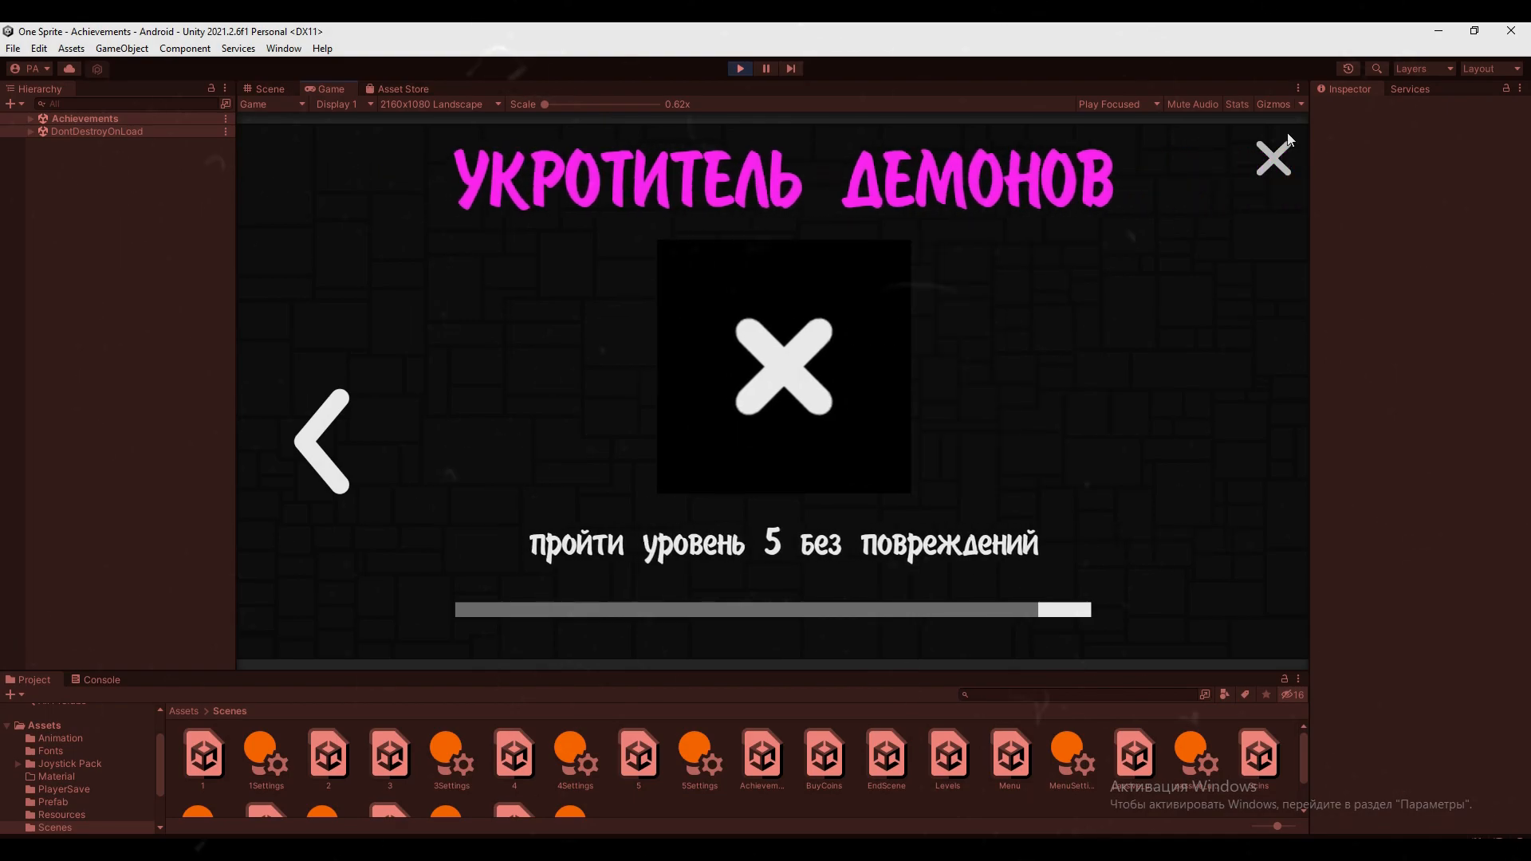
{"action": "left_click", "coordinate": [1285, 157]}
In the shop's Скины section, buy and equip the pink Розовый кубик skin, and return to the main menu
{"action": "left_click", "coordinate": [884, 523]}
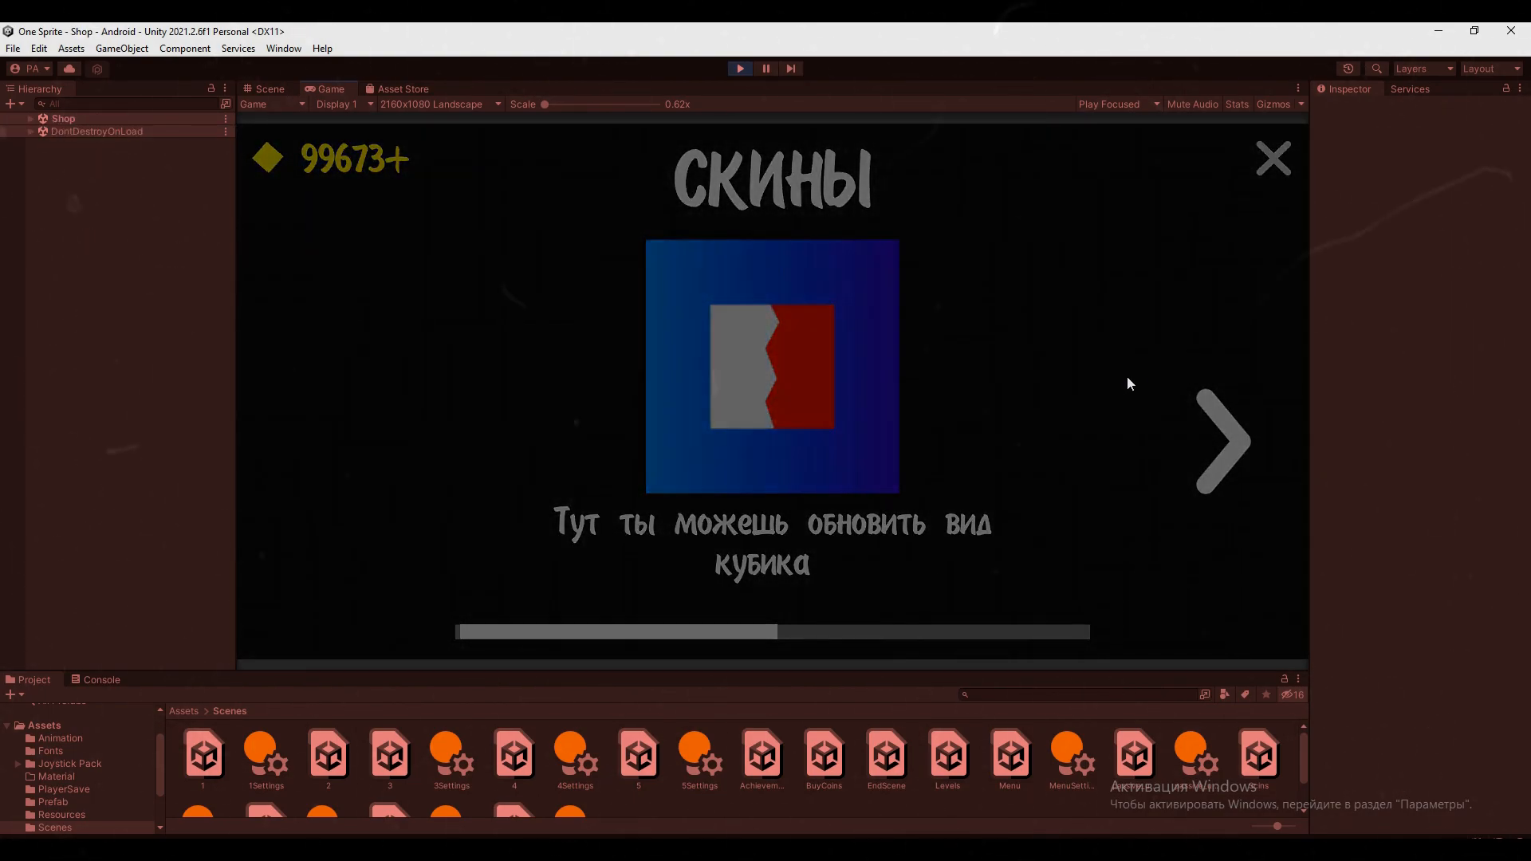
{"action": "left_click", "coordinate": [1218, 412]}
{"action": "left_click", "coordinate": [1218, 411]}
{"action": "left_click", "coordinate": [1218, 411]}
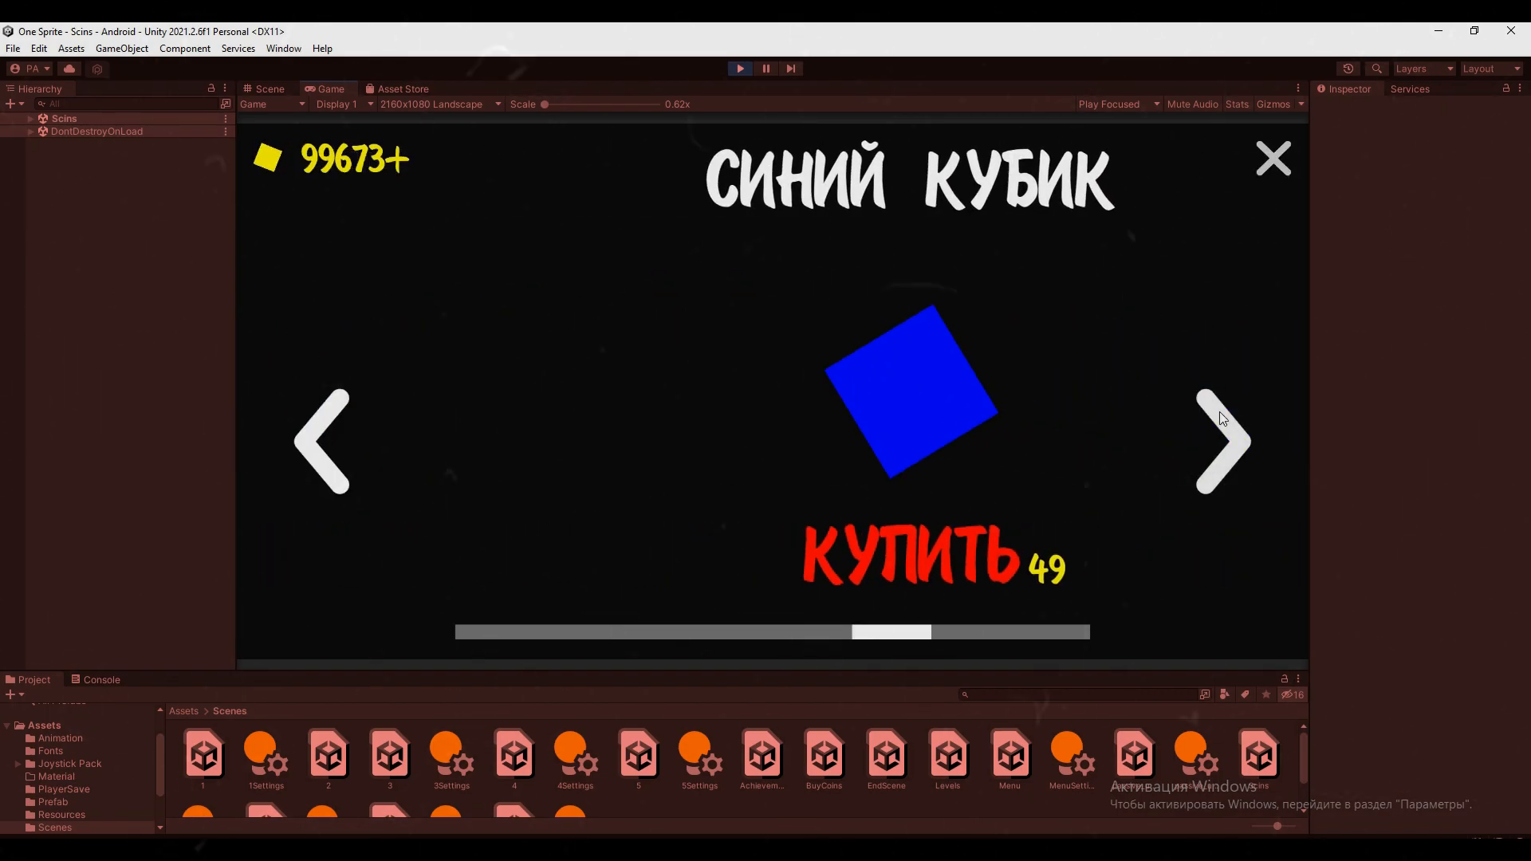
{"action": "left_click", "coordinate": [1218, 412]}
{"action": "left_click", "coordinate": [802, 549]}
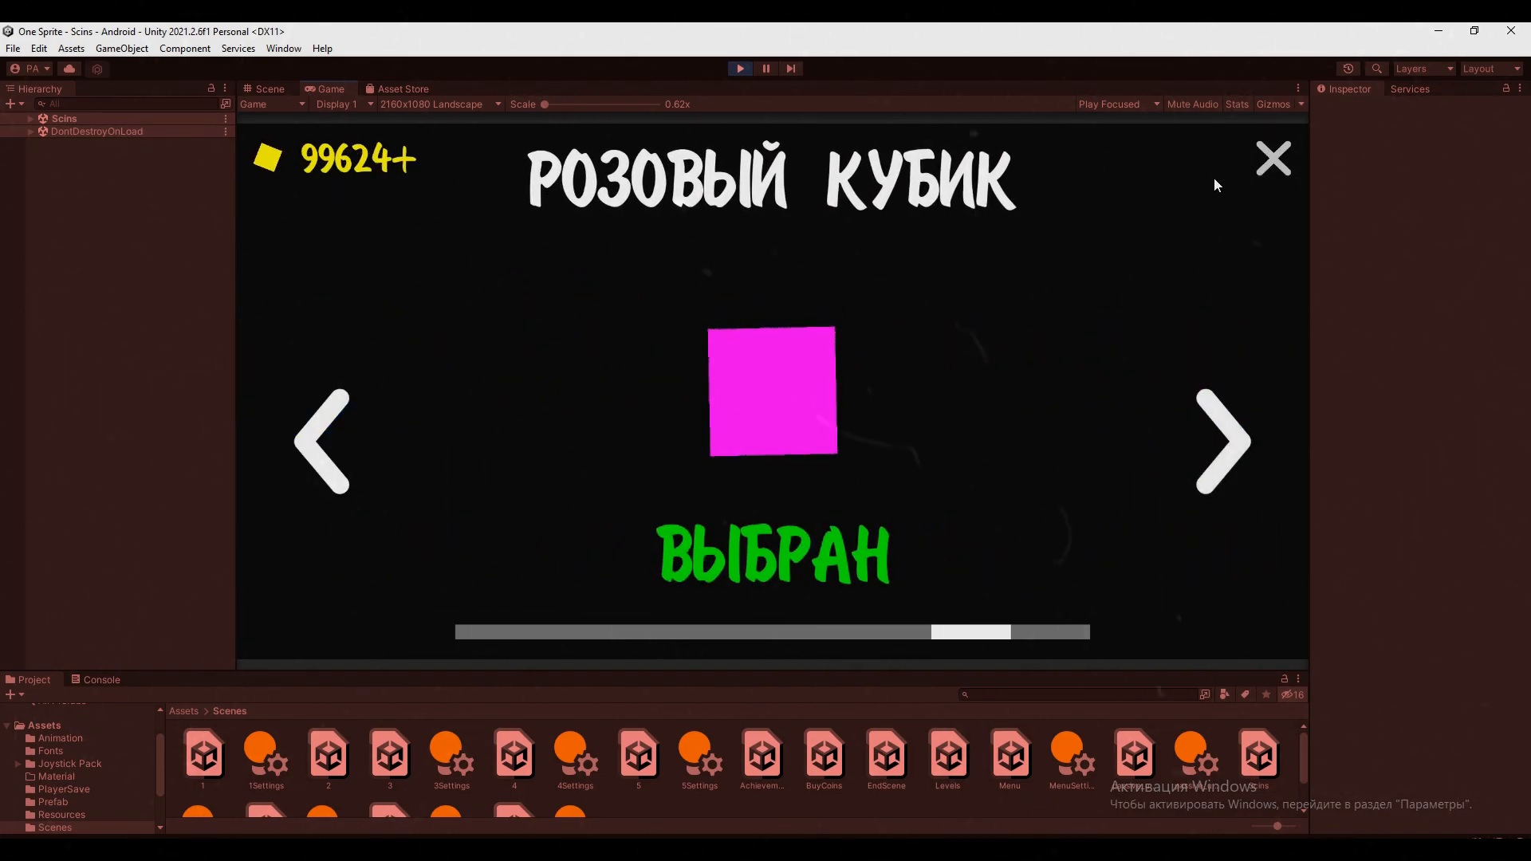
{"action": "left_click", "coordinate": [1273, 159]}
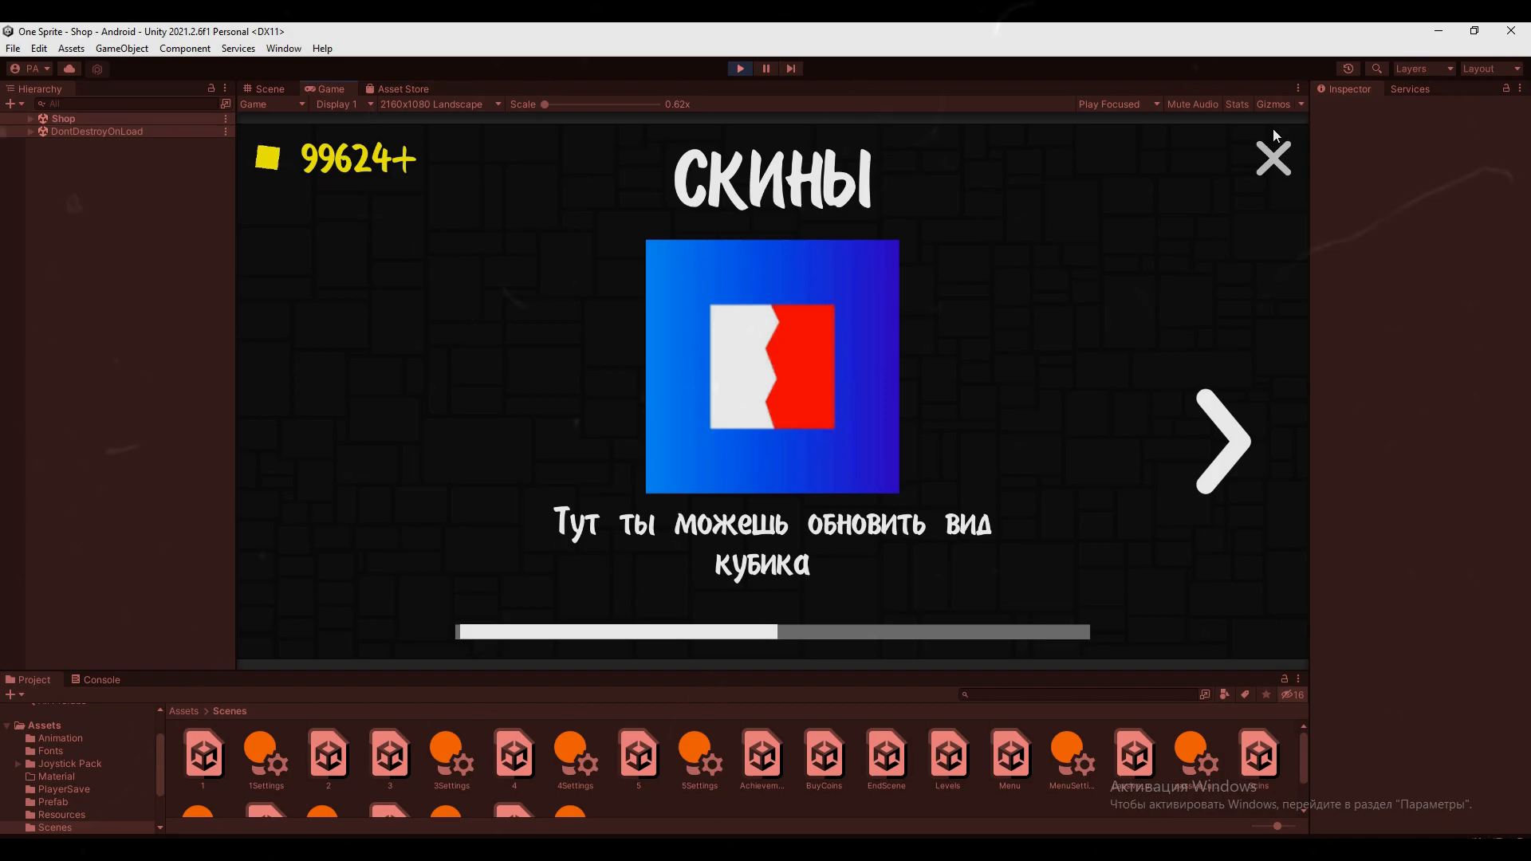
{"action": "left_click", "coordinate": [1273, 156]}
Choose Играть in the game's main menu, and view the achievements screen with the Game view maximized
{"action": "left_click", "coordinate": [829, 459]}
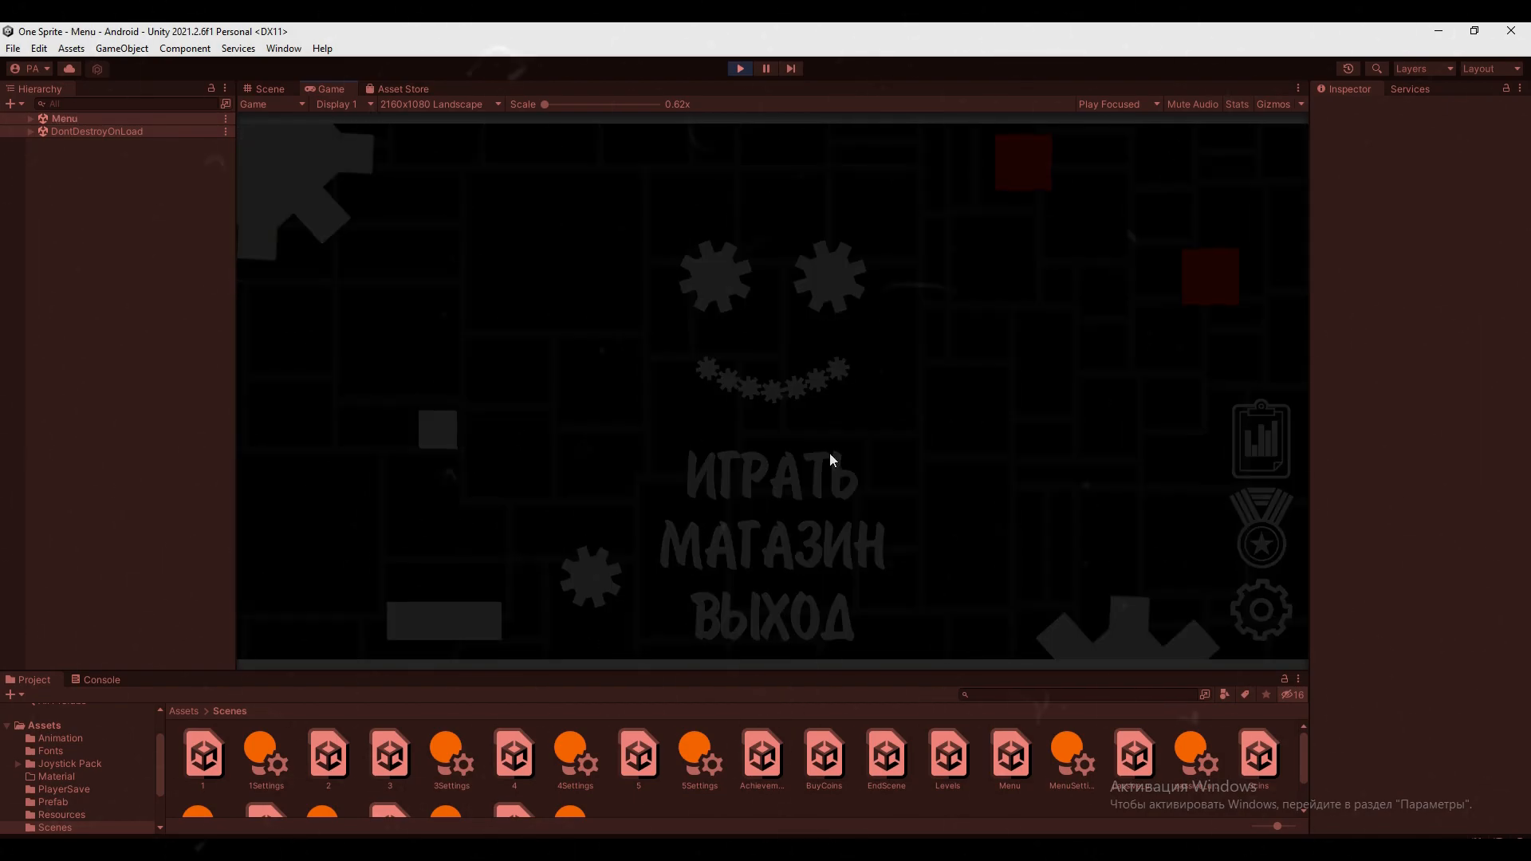
{"action": "left_click", "coordinate": [846, 428]}
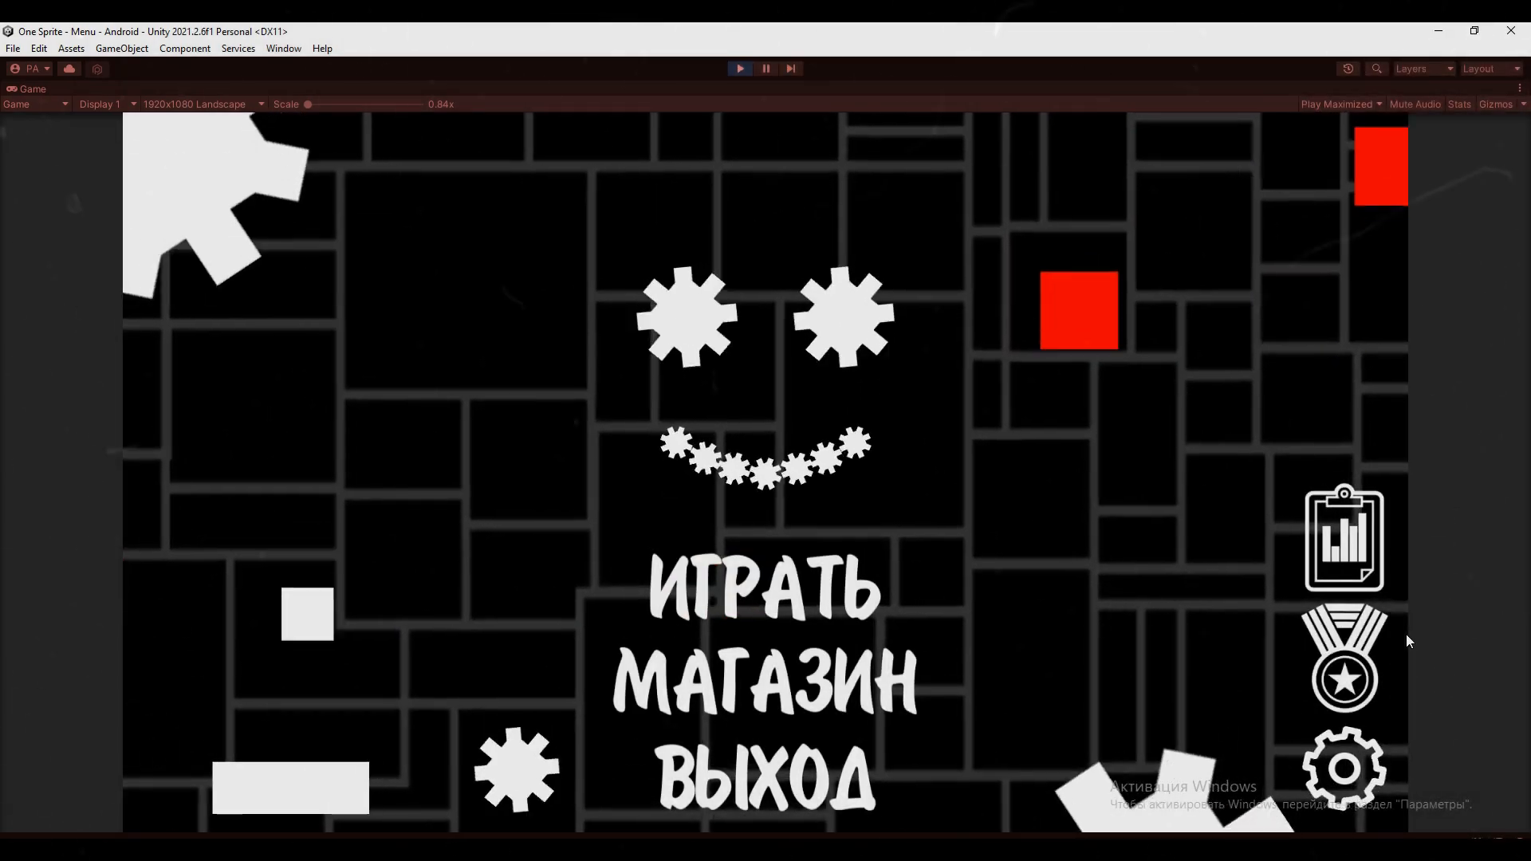
{"action": "left_click", "coordinate": [1357, 656]}
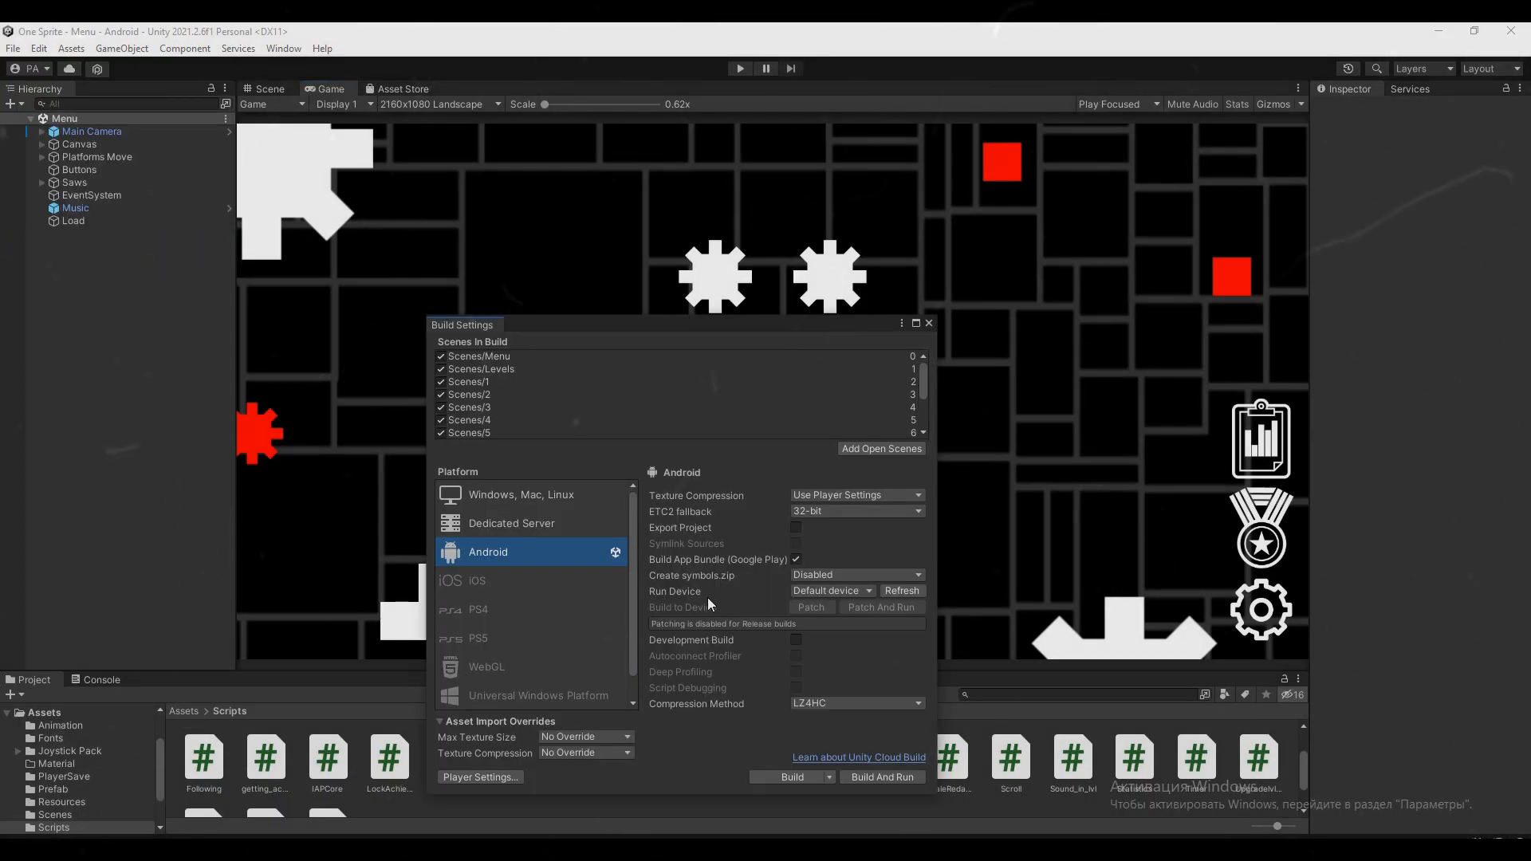
Build the project for Android as an app bundle with the current build settings
{"action": "left_click", "coordinate": [791, 776]}
{"action": "left_click", "coordinate": [626, 461]}
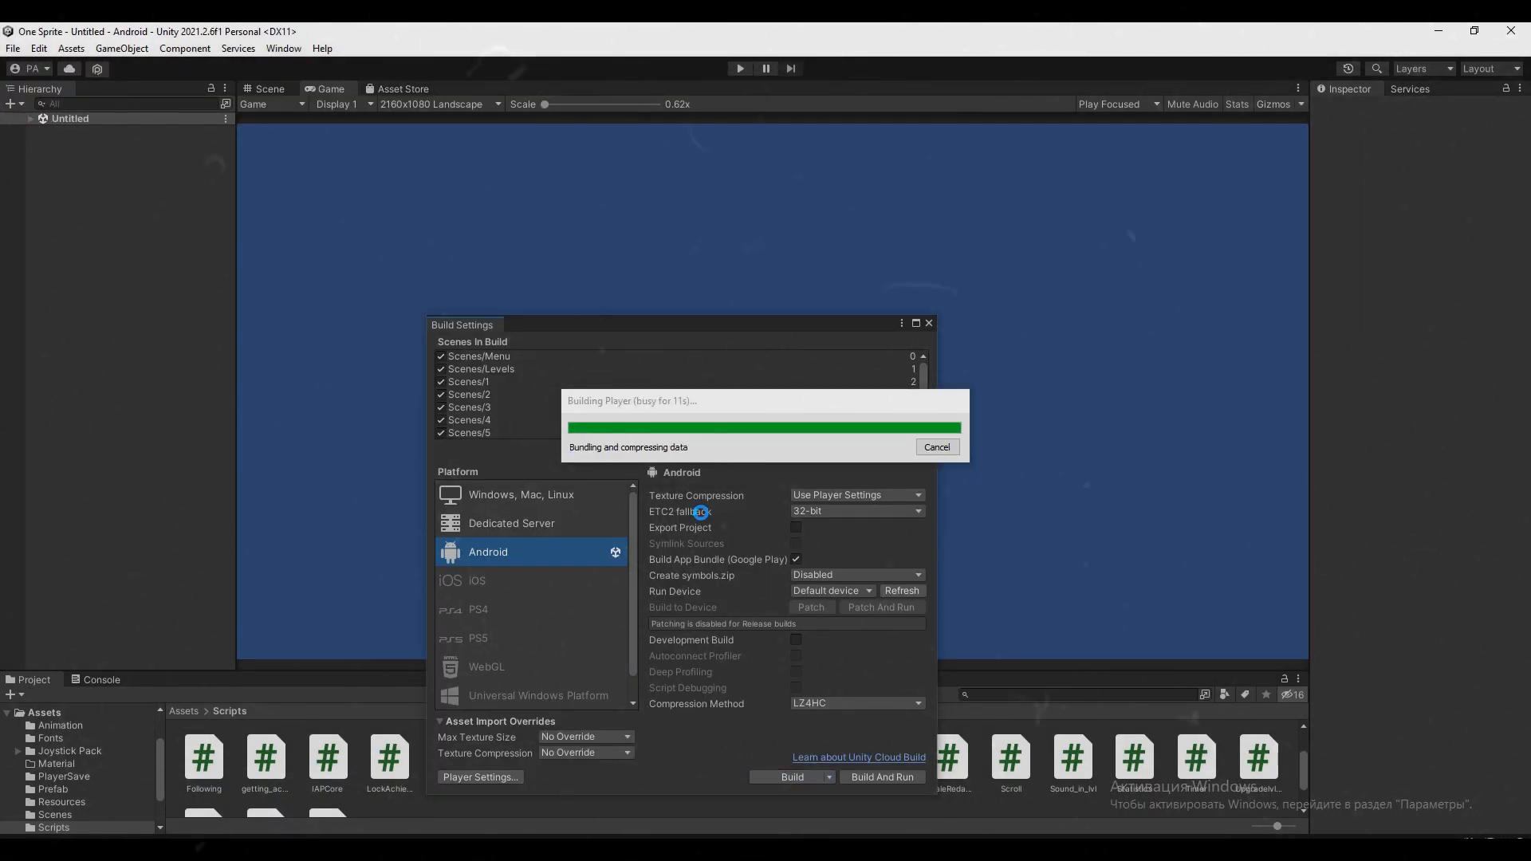